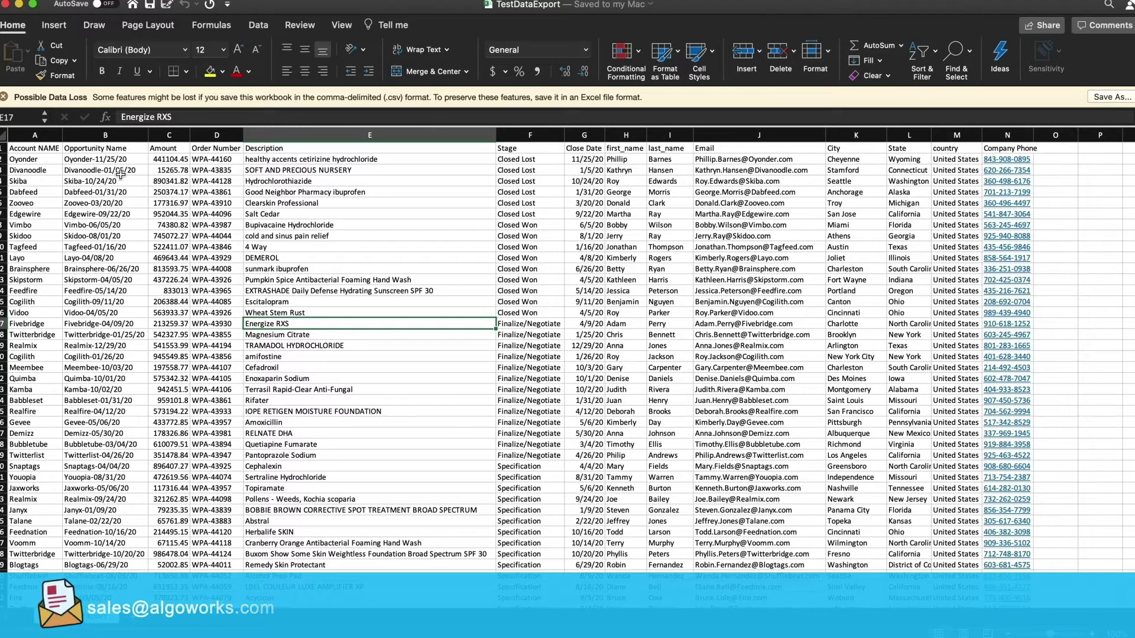
# Copy the Account NAME, City, State, country and Company Phone columns from TestDataExport into a new blank workbook.
pyautogui.click(36, 135)
pyautogui.click(856, 135)
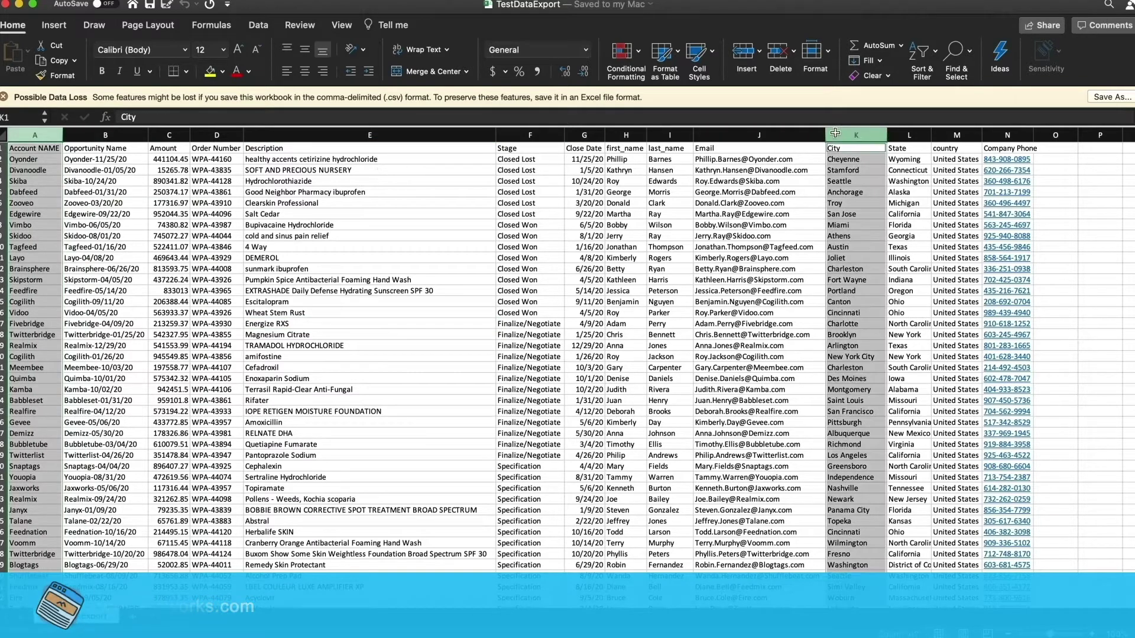
pyautogui.keyDown('super'); pyautogui.click(909, 135); pyautogui.keyUp('super')
pyautogui.keyDown('super'); pyautogui.click(951, 135); pyautogui.keyUp('super')
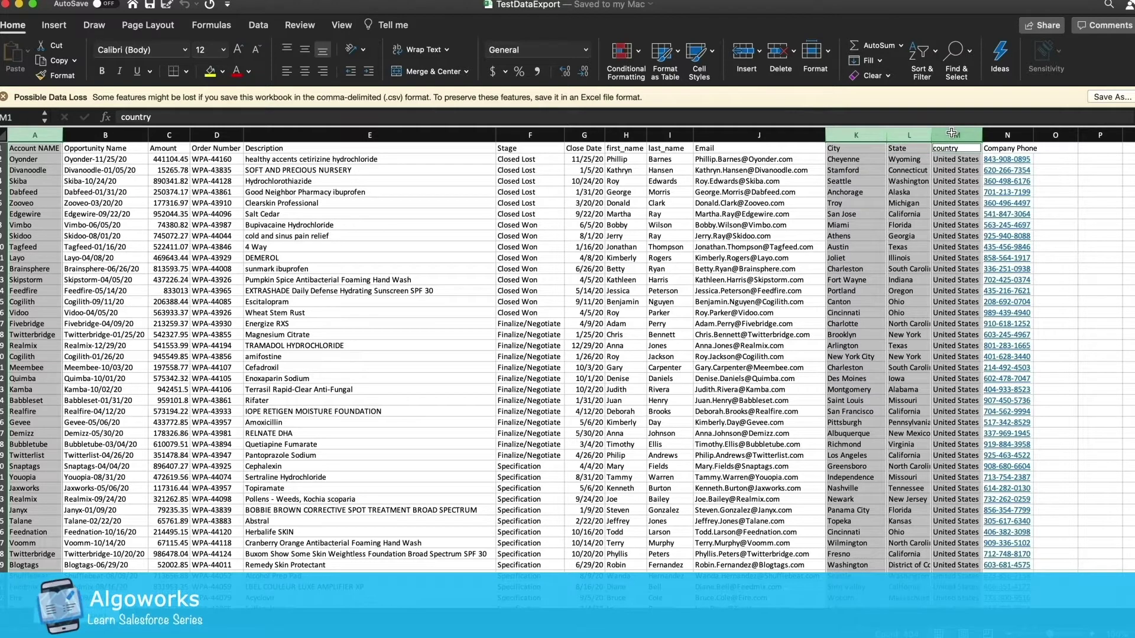
pyautogui.keyDown('super'); pyautogui.click(1011, 135); pyautogui.keyUp('super')
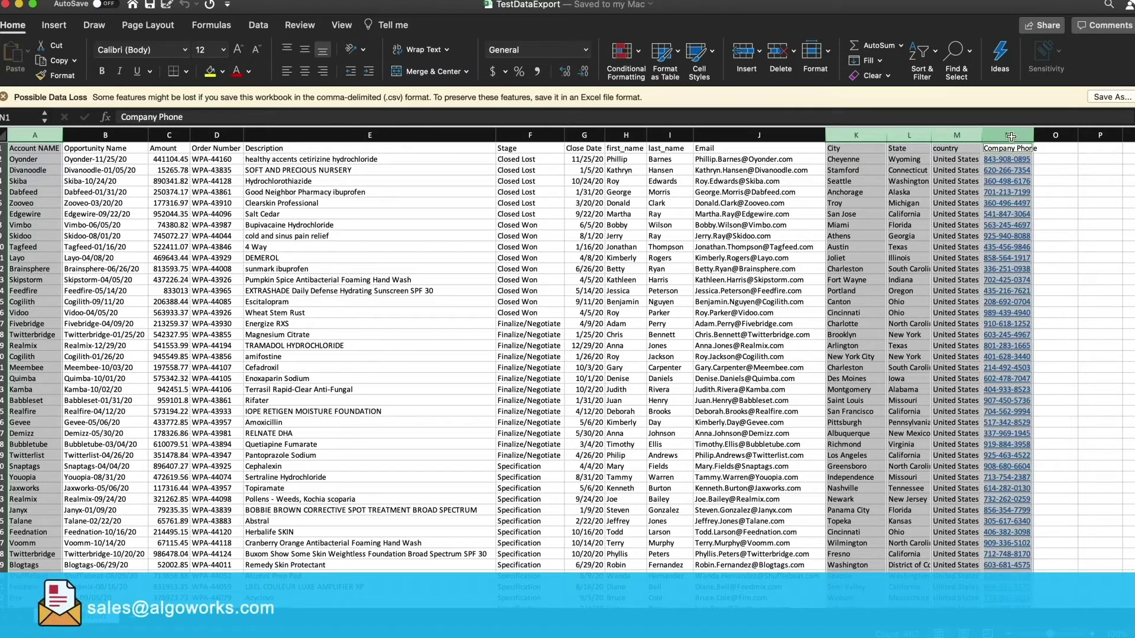
pyautogui.press('super+c')
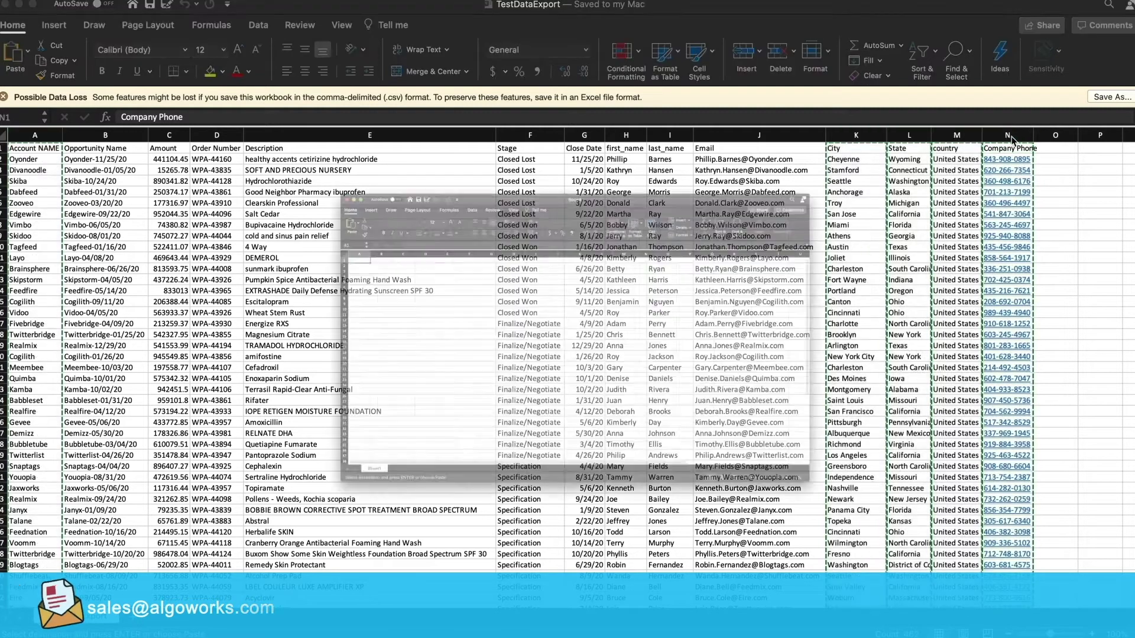
pyautogui.press('super+v')
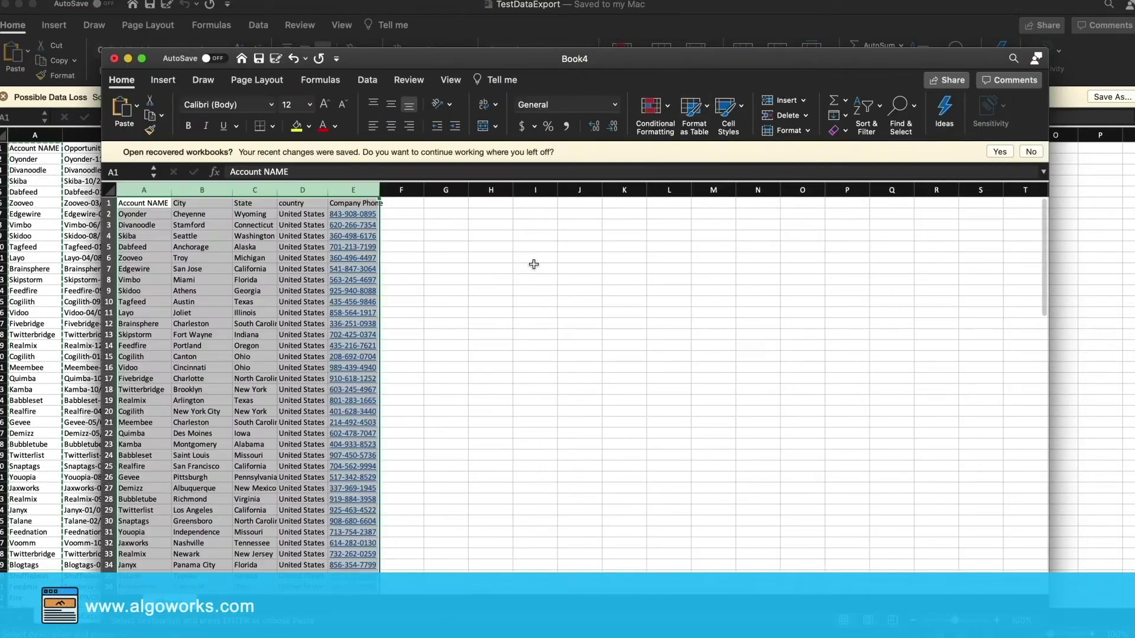
pyautogui.click(533, 264)
# Save the new workbook as Account in CSV UTF-8 (Comma delimited) format in the Algoworks Learn Salesforce folder.
pyautogui.click(66, 3)
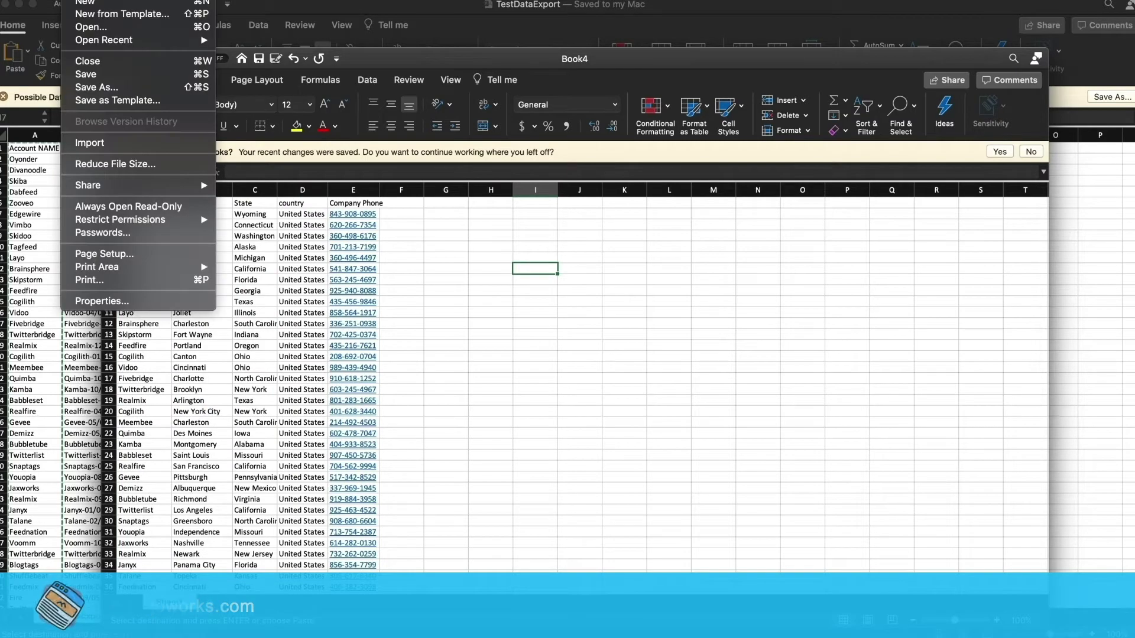
pyautogui.click(98, 87)
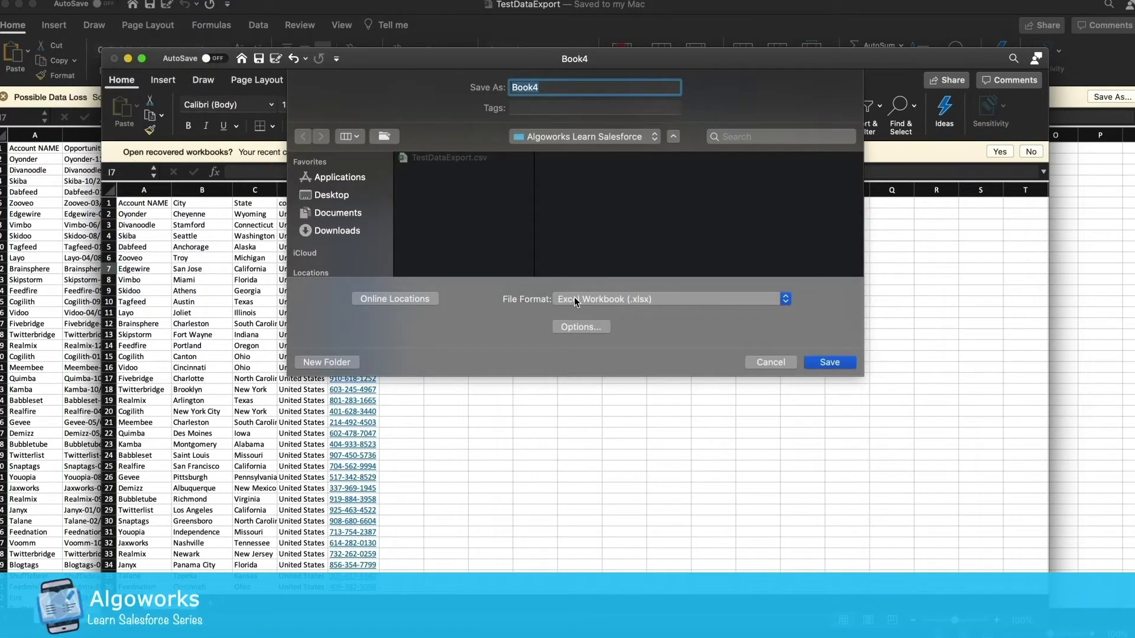
pyautogui.click(576, 302)
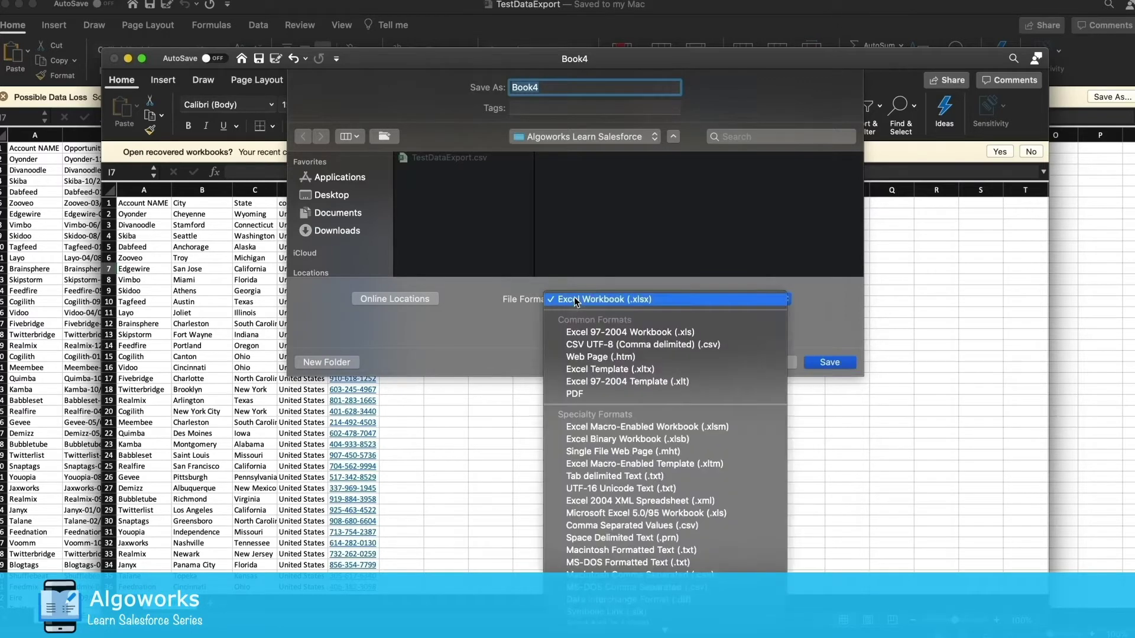
pyautogui.click(571, 349)
pyautogui.write('Account')
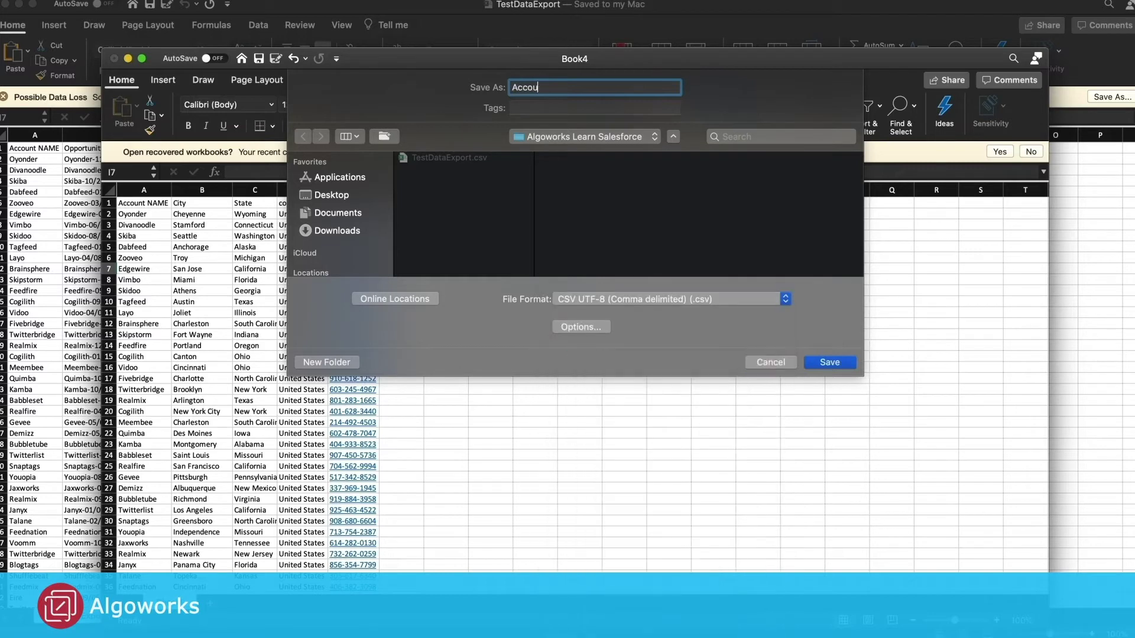
pyautogui.press('Return')
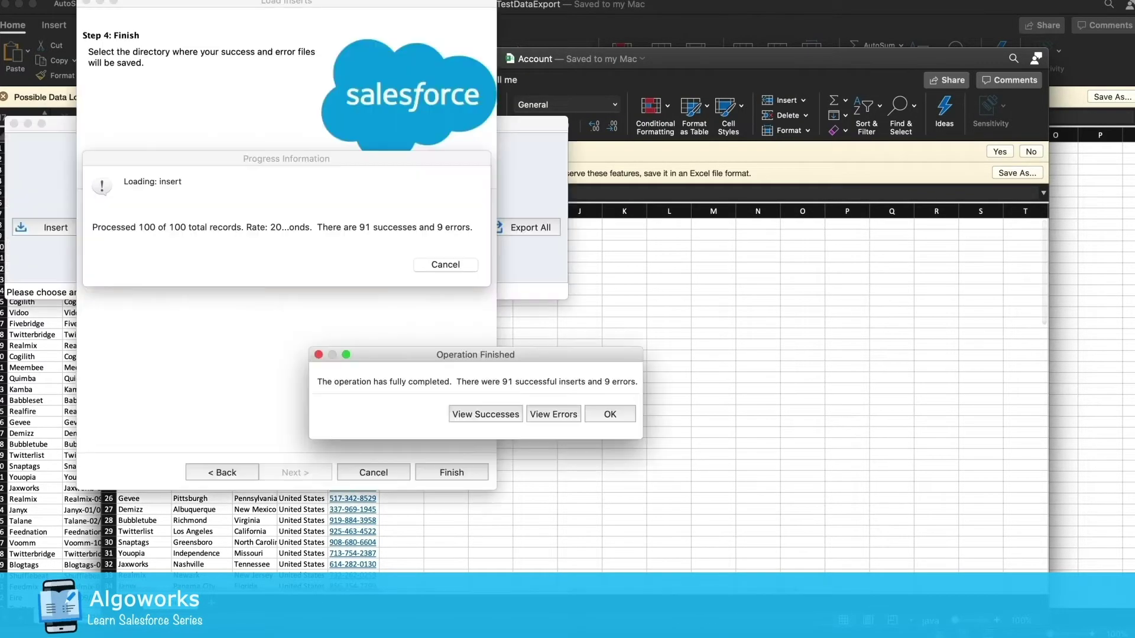
# Switch to Data Loader, dismiss the finished operation and set up a new insert for the Account object from Account.csv.
pyautogui.click(605, 417)
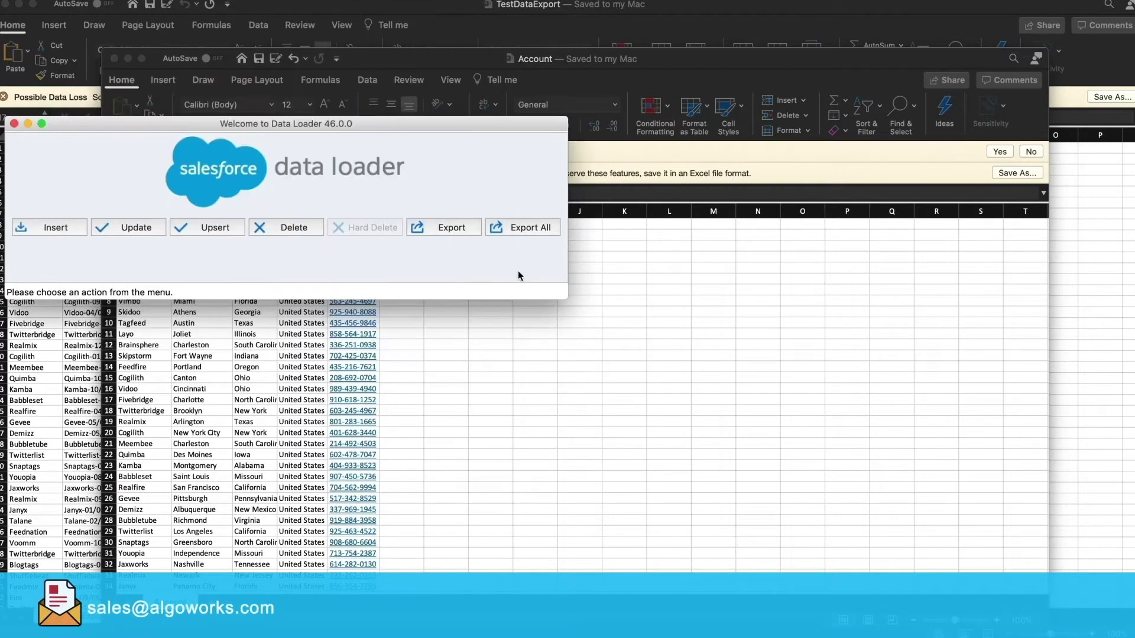
pyautogui.click(45, 227)
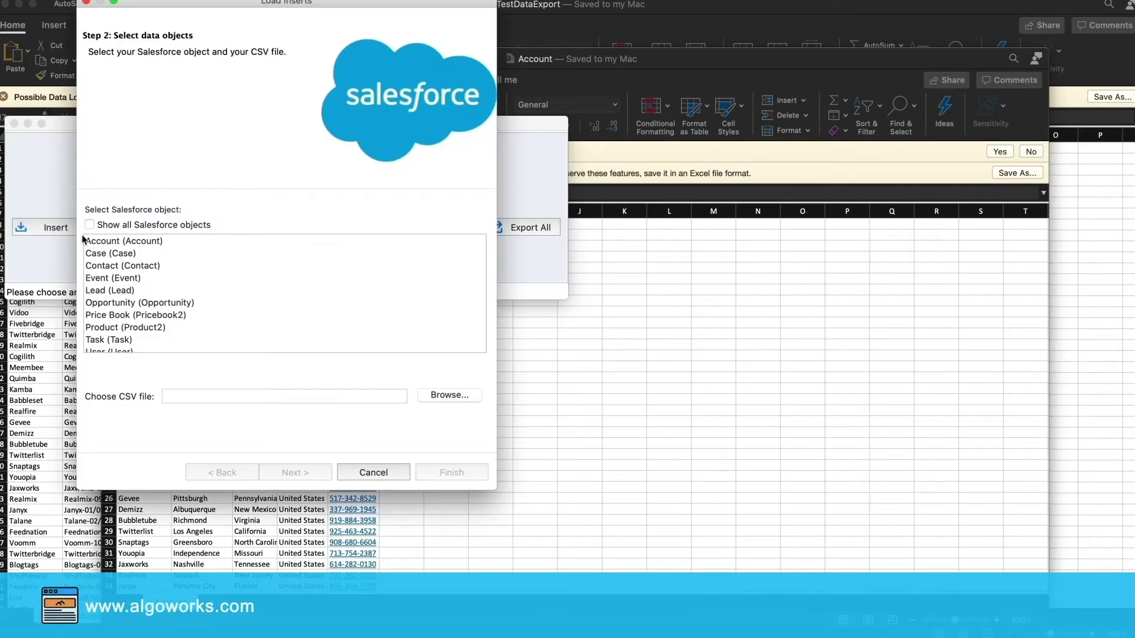
pyautogui.click(118, 240)
pyautogui.click(448, 395)
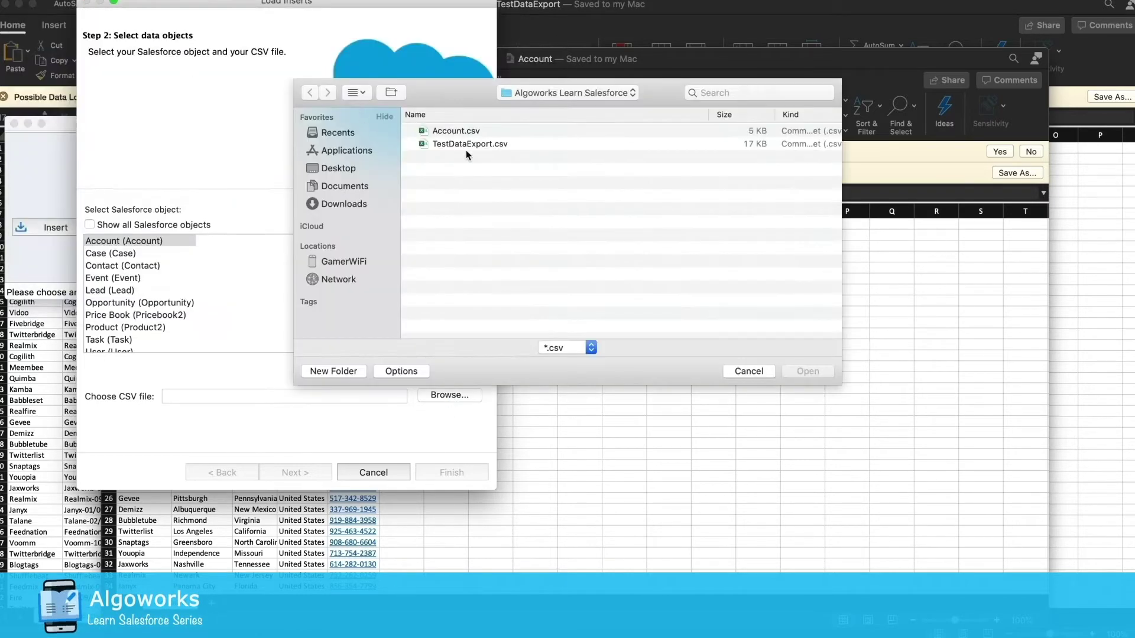
pyautogui.click(446, 131)
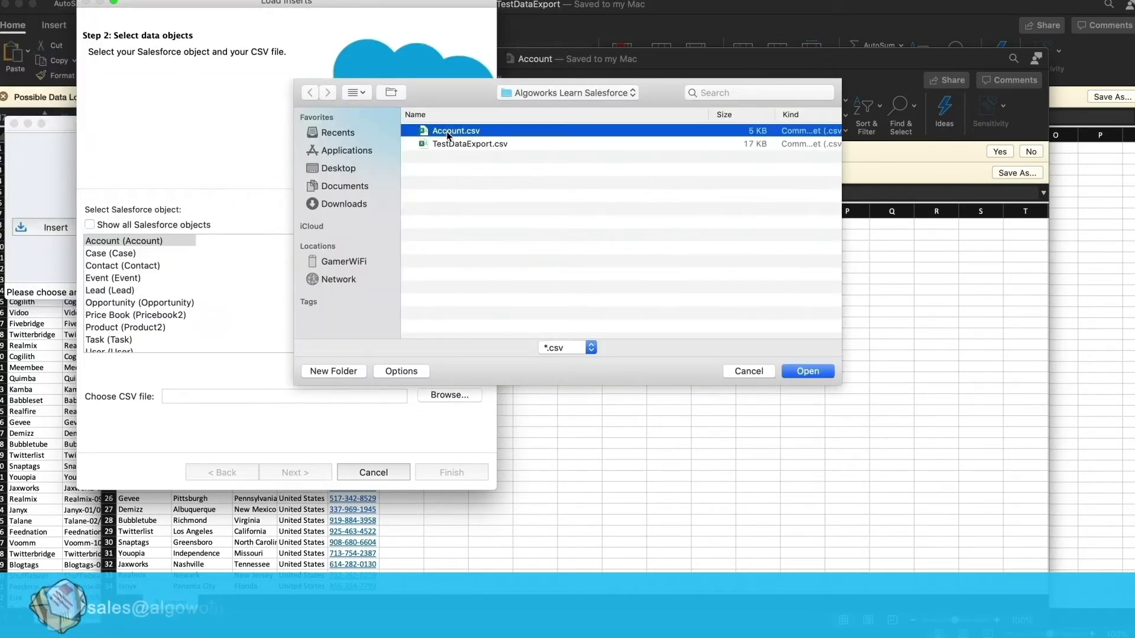
pyautogui.click(805, 371)
pyautogui.click(306, 473)
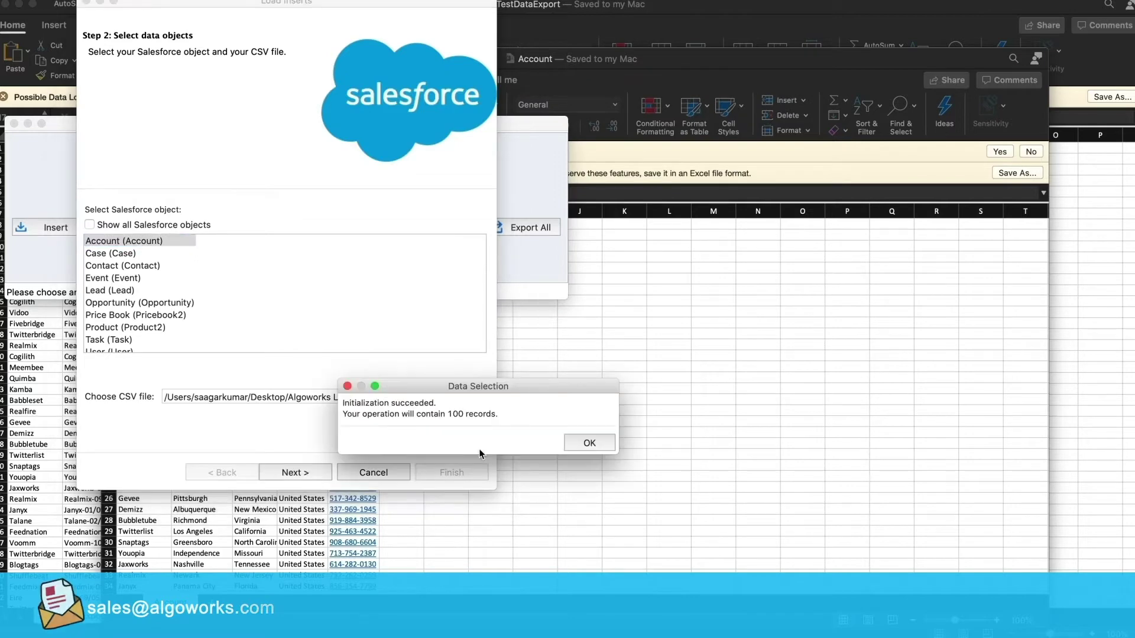
pyautogui.moveTo(442, 389); pyautogui.dragTo(348, 212)
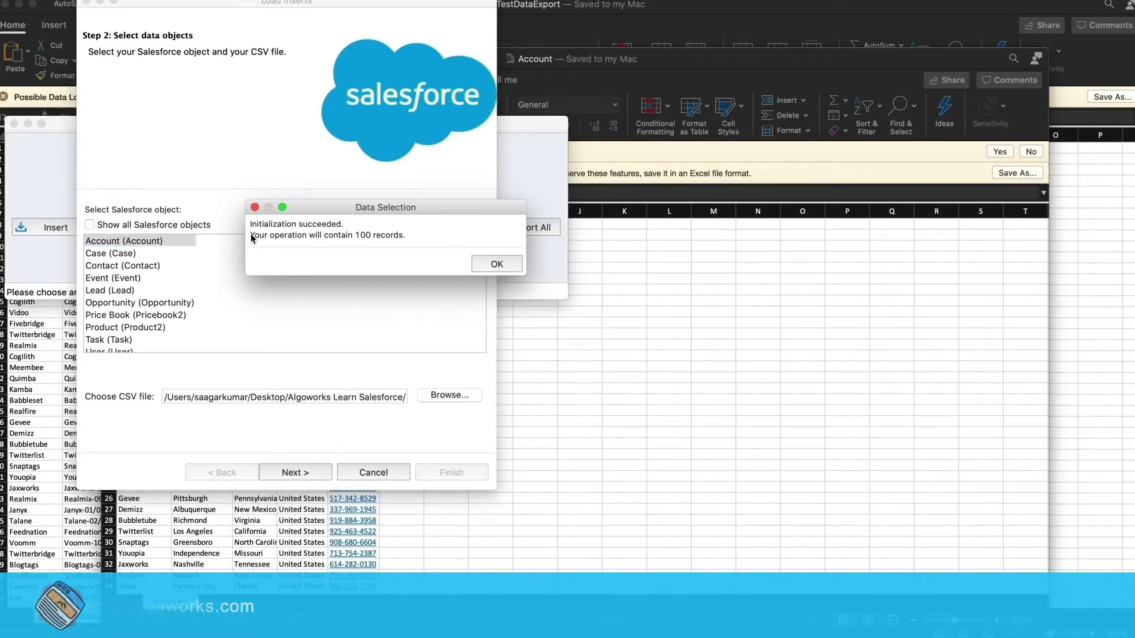
pyautogui.click(479, 268)
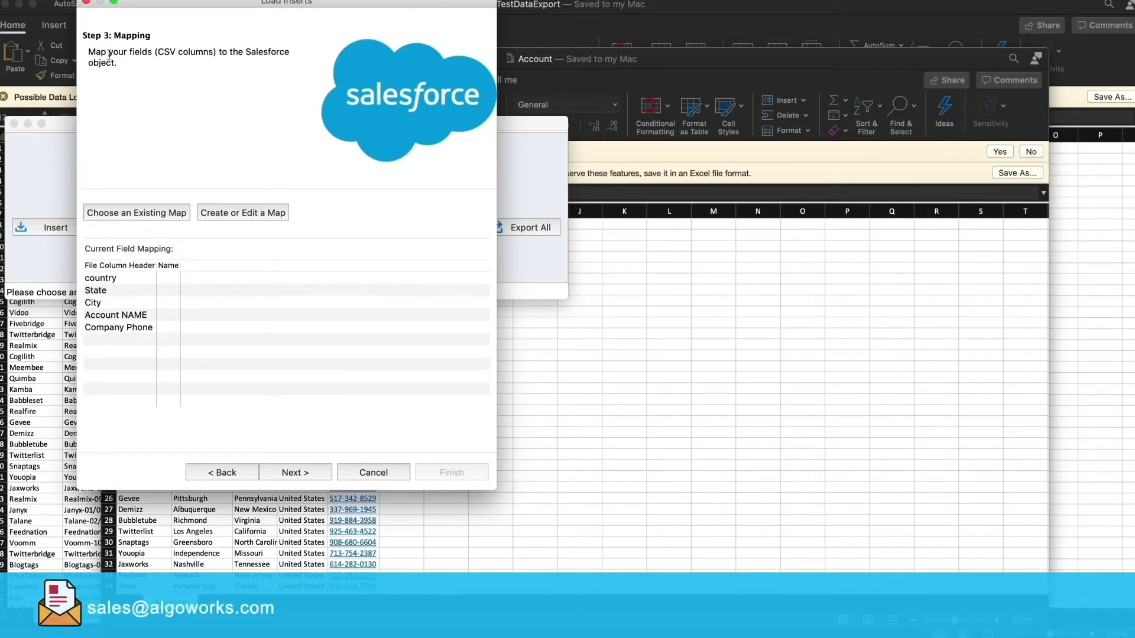
# Start creating a field map for the insert and look through the Salesforce fields available for the CSV columns.
pyautogui.click(239, 214)
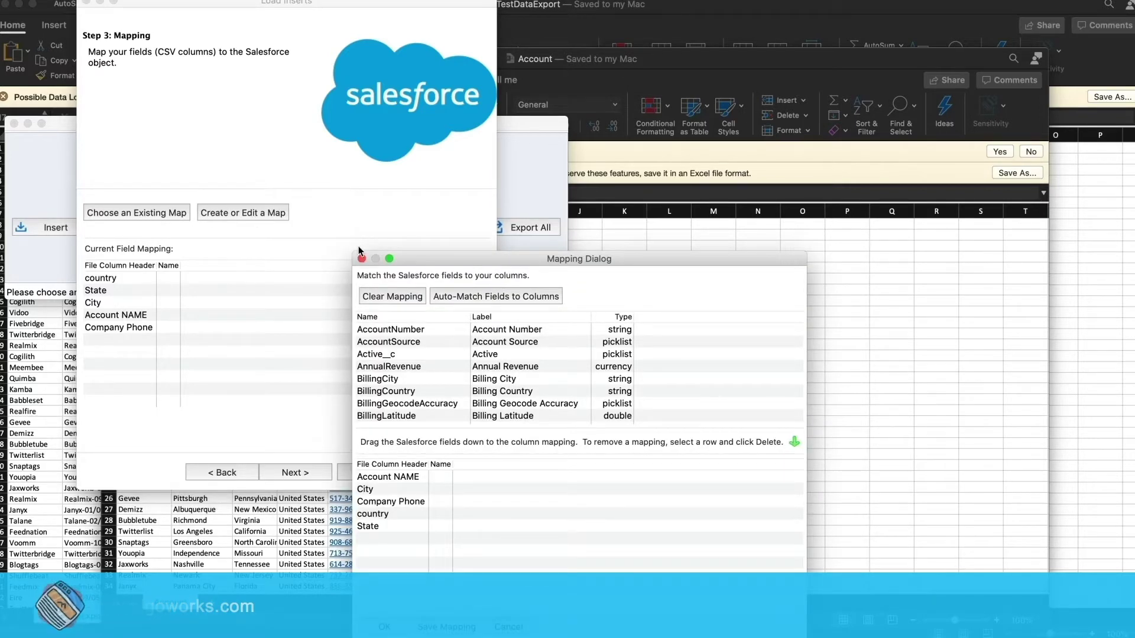
pyautogui.moveTo(482, 262); pyautogui.dragTo(429, 135)
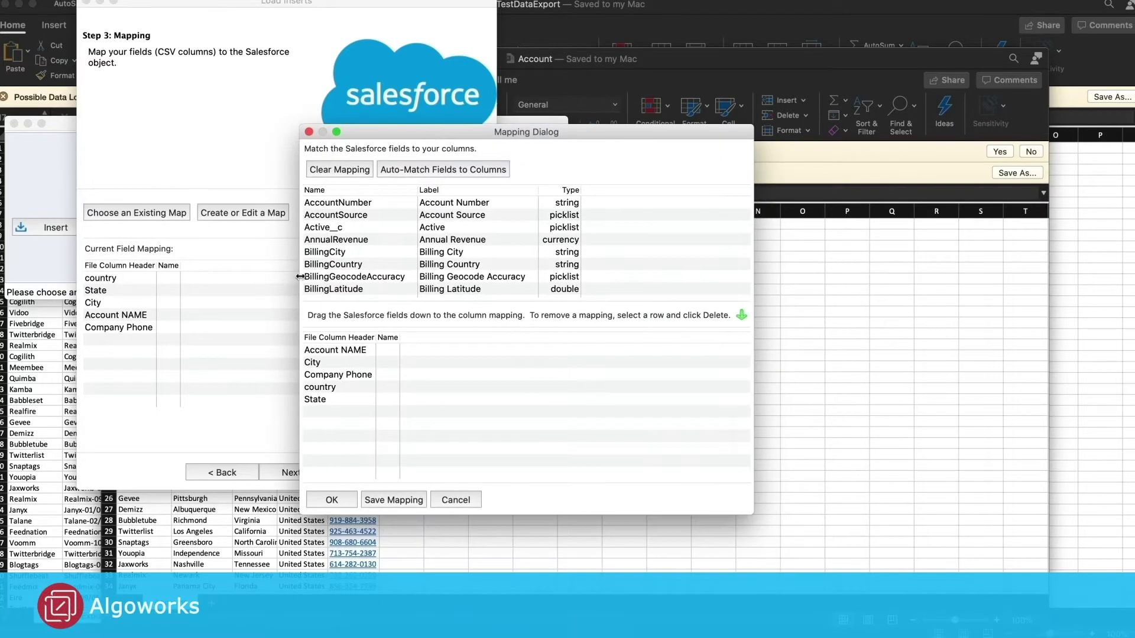
pyautogui.scroll(-3, 373, 254)
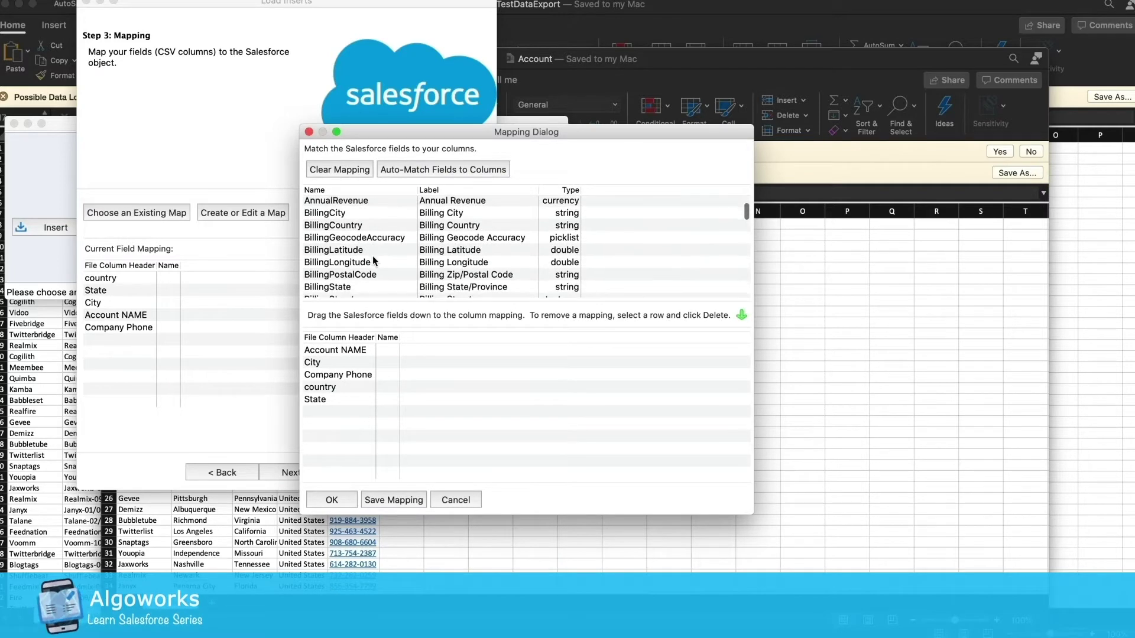
pyautogui.scroll(3, 374, 257)
pyautogui.scroll(-5, 373, 260)
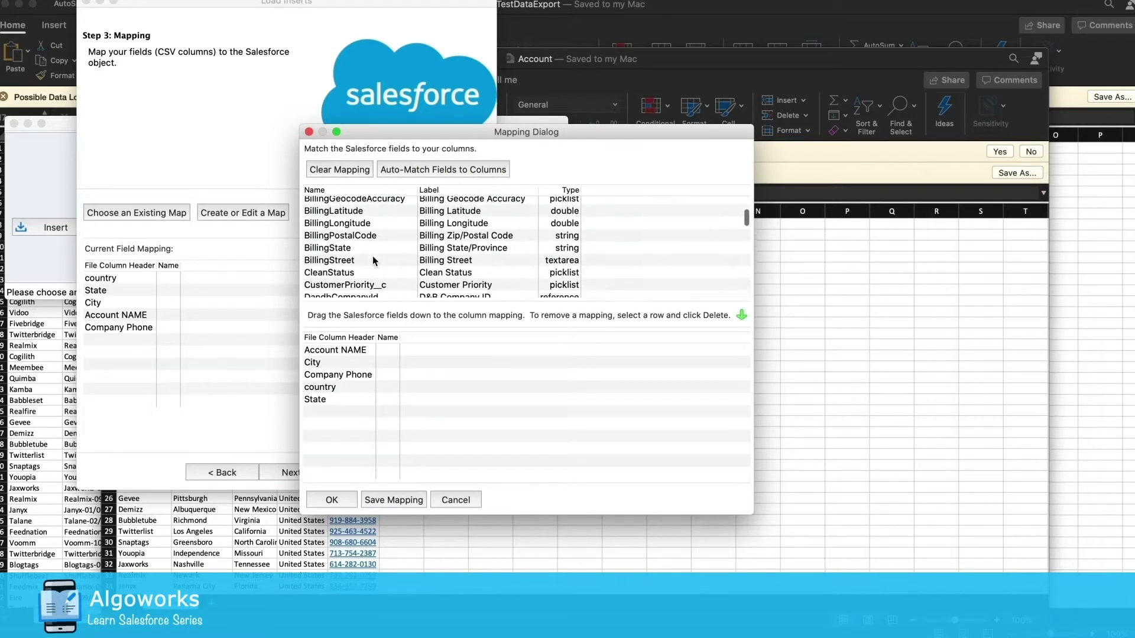
pyautogui.scroll(3, 373, 260)
pyautogui.scroll(3, 374, 260)
pyautogui.scroll(-2, 373, 260)
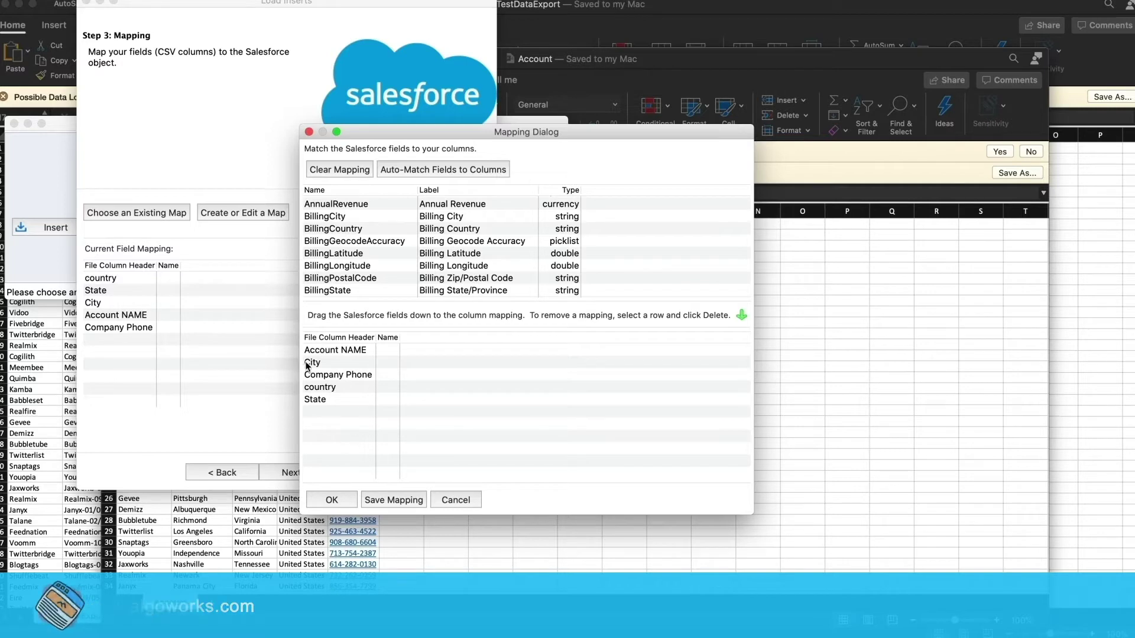
pyautogui.scroll(3, 376, 270)
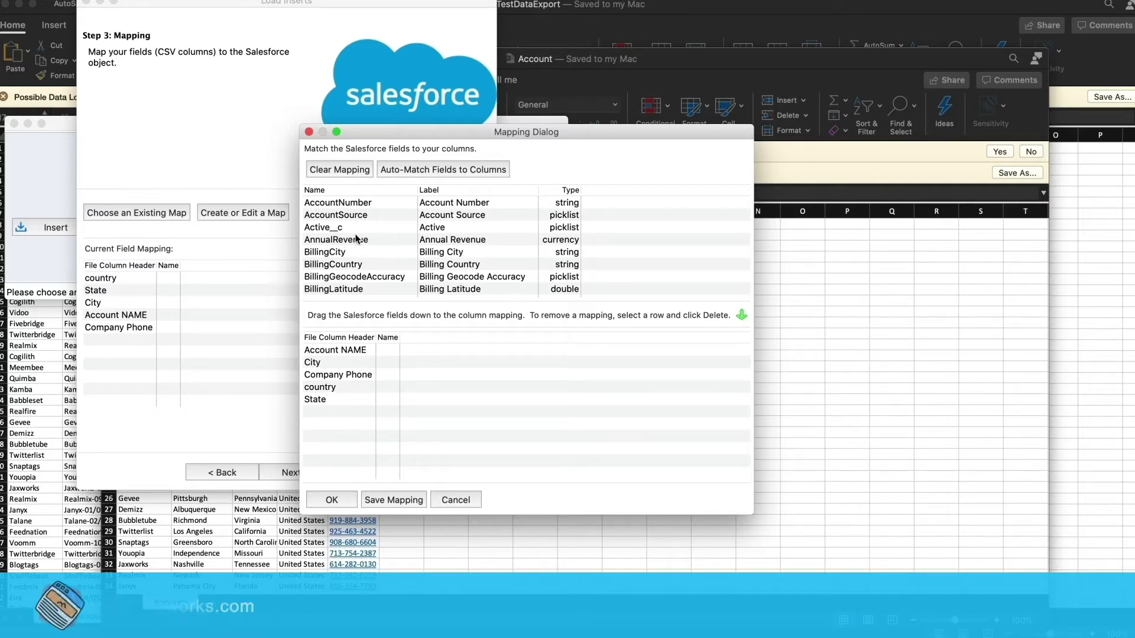
# Map the Account NAME column to the Salesforce Name field.
pyautogui.scroll(-1, 356, 238)
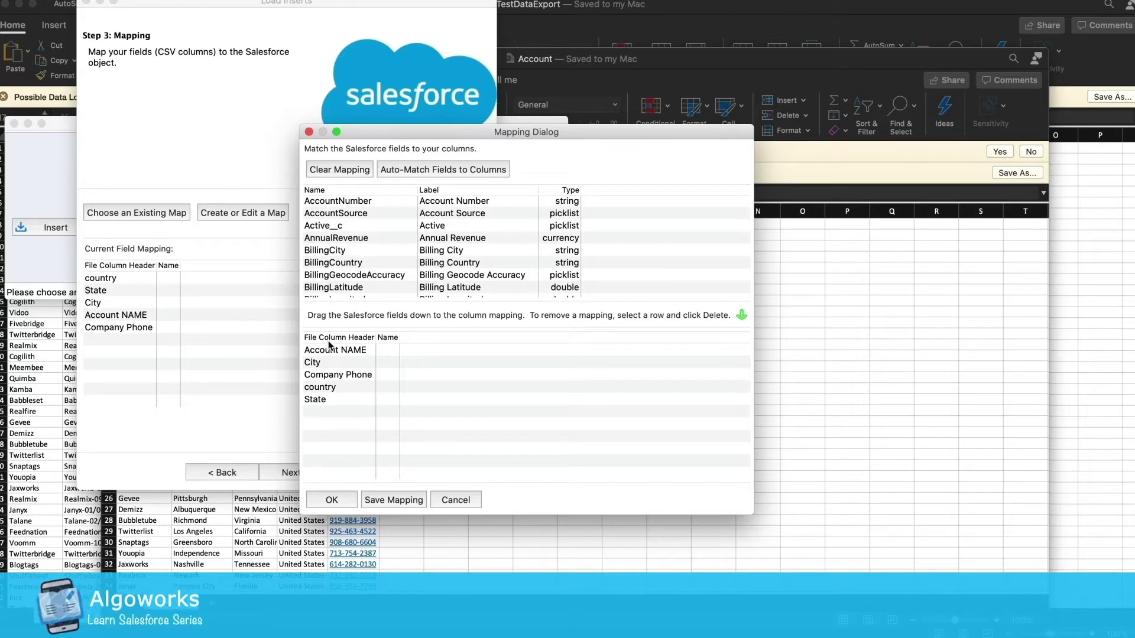
pyautogui.click(334, 264)
pyautogui.scroll(-10, 335, 267)
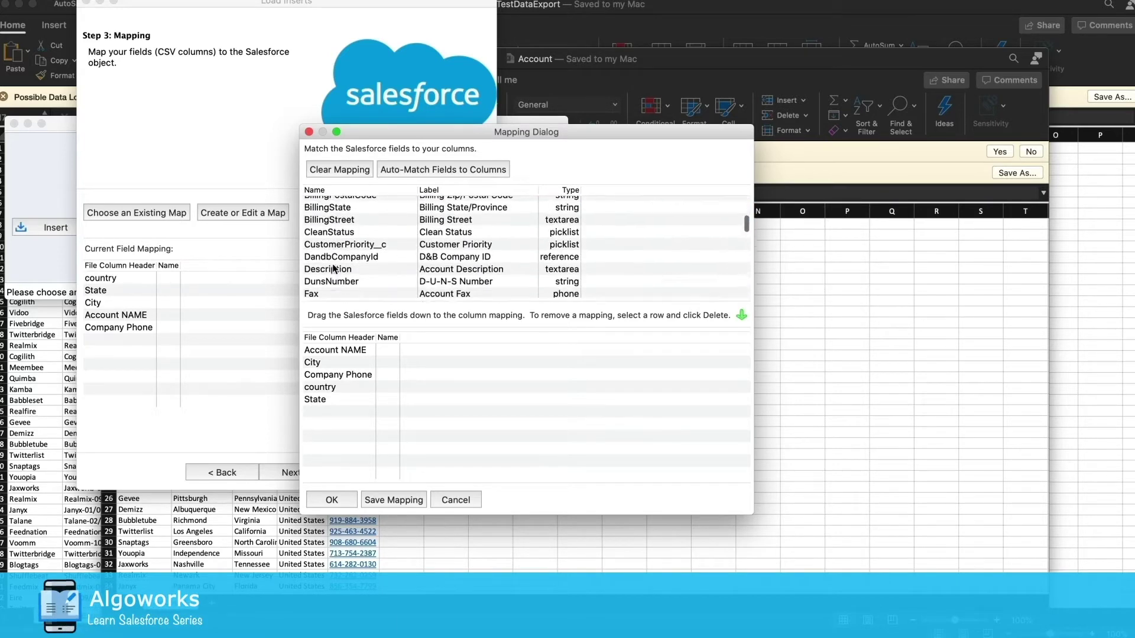
pyautogui.scroll(1, 331, 266)
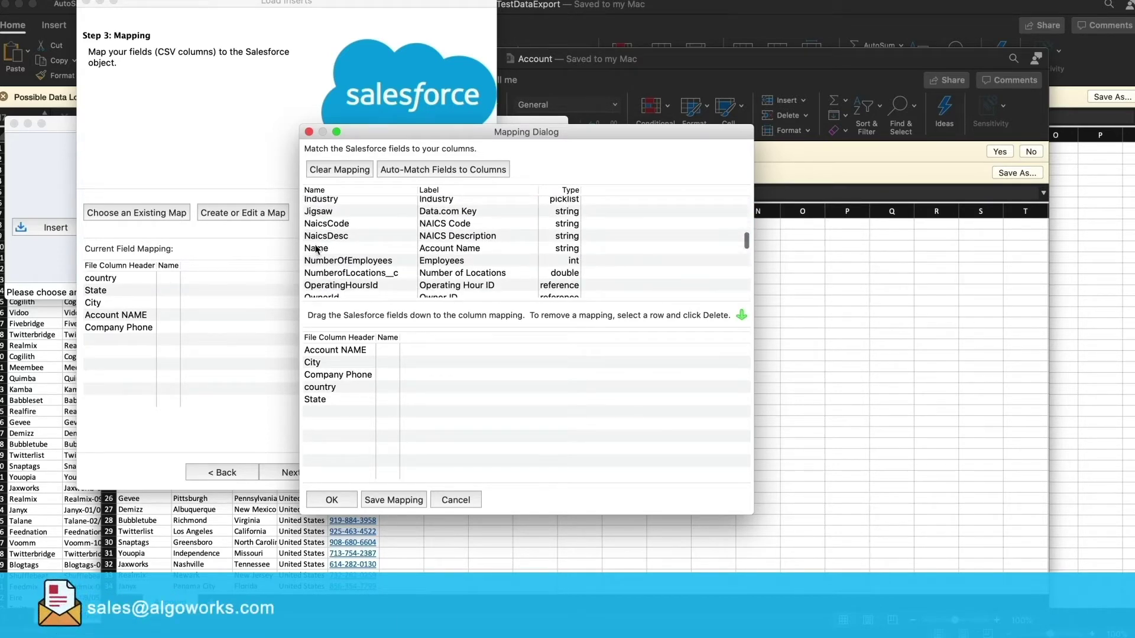
pyautogui.moveTo(315, 250); pyautogui.dragTo(393, 354)
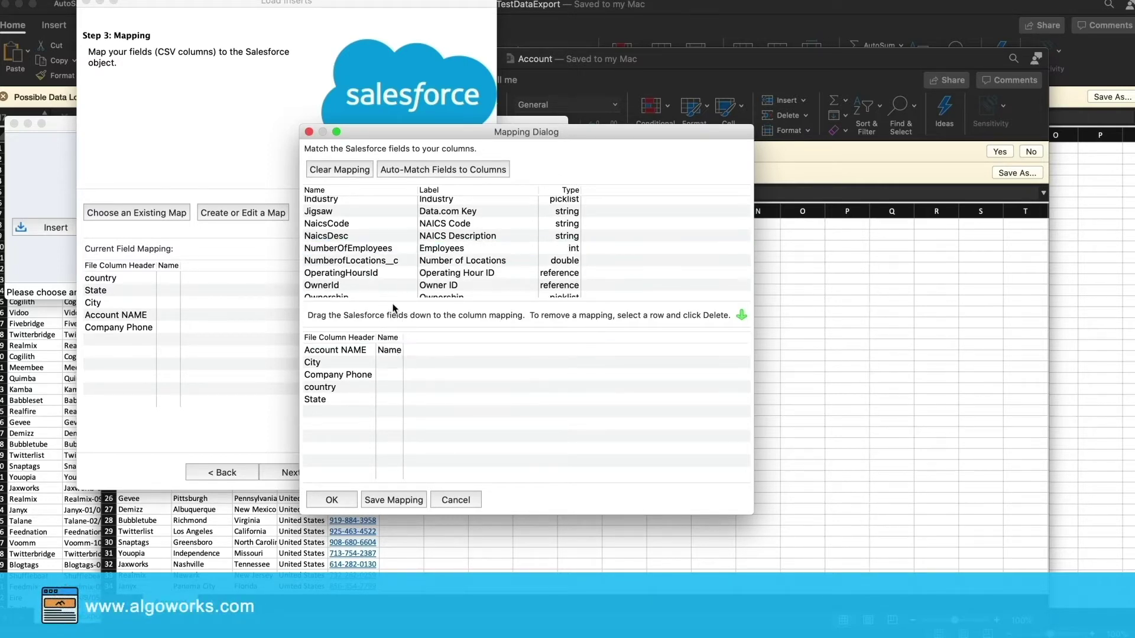
# Map the City column to BillingCity and the country column to BillingCountry.
pyautogui.scroll(5, 380, 231)
pyautogui.scroll(2, 380, 231)
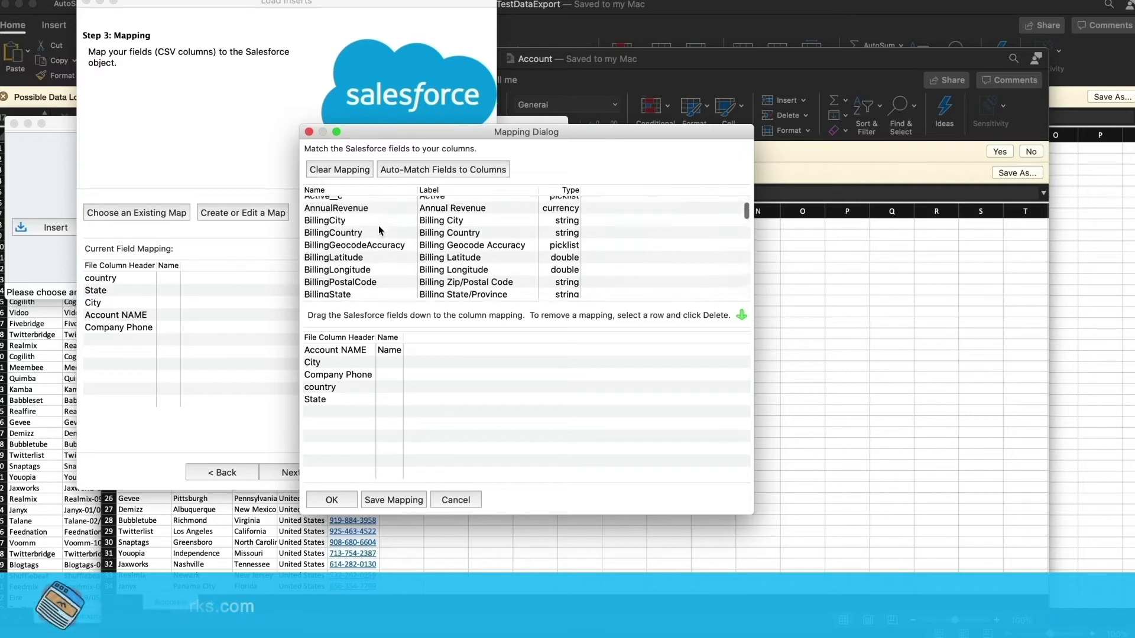
pyautogui.moveTo(334, 230); pyautogui.dragTo(385, 367)
pyautogui.scroll(-2, 381, 290)
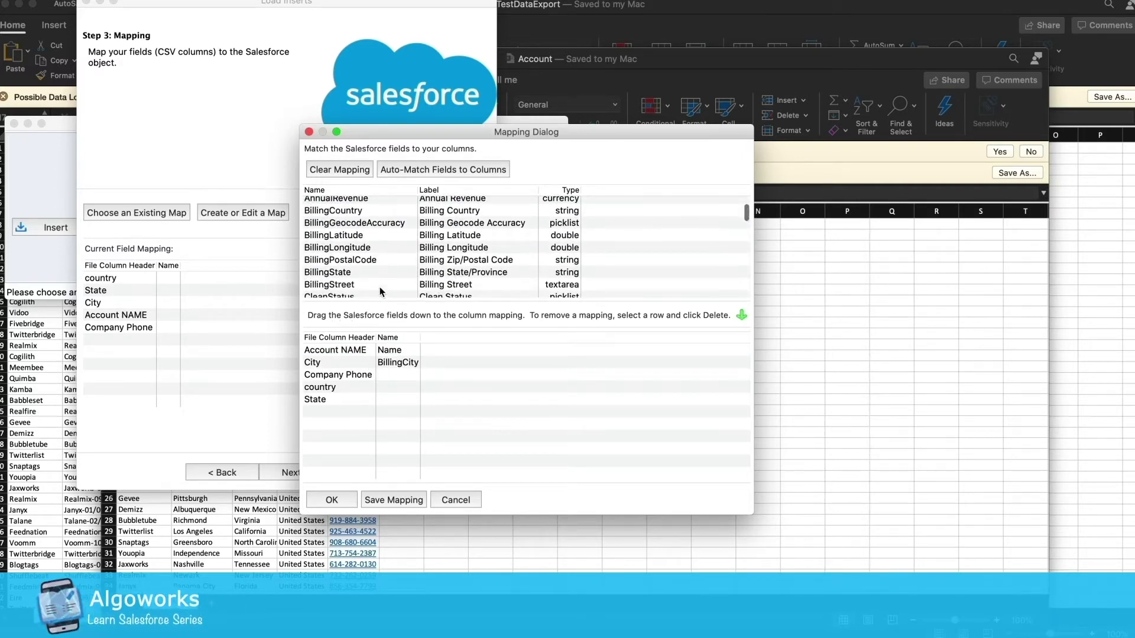
pyautogui.scroll(-1, 362, 274)
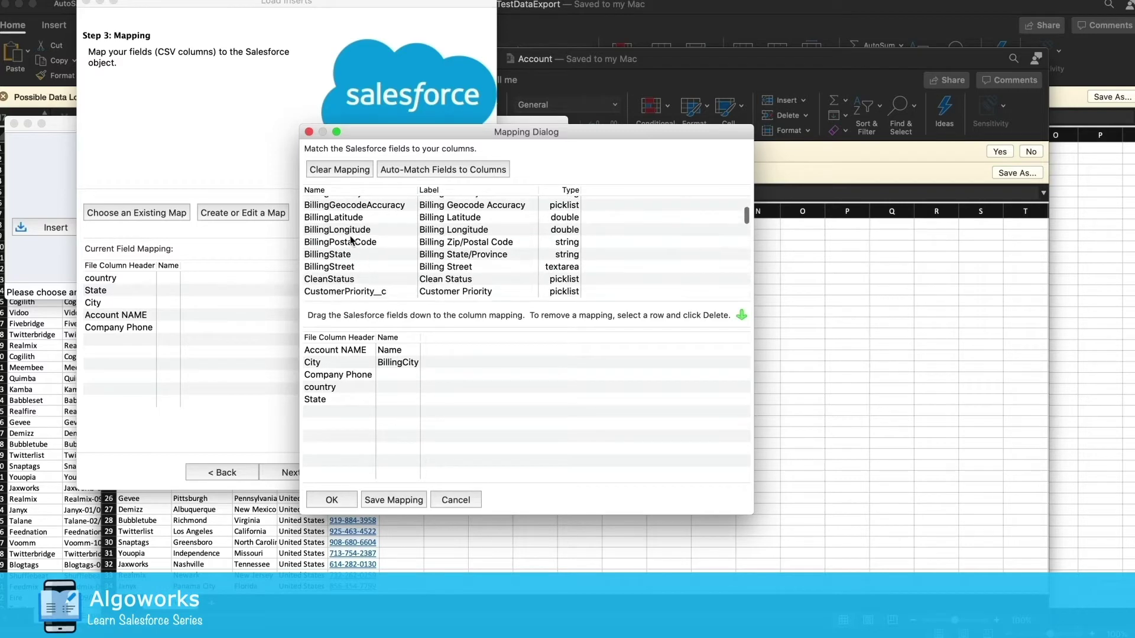
pyautogui.scroll(2, 352, 240)
pyautogui.moveTo(357, 277); pyautogui.dragTo(406, 389)
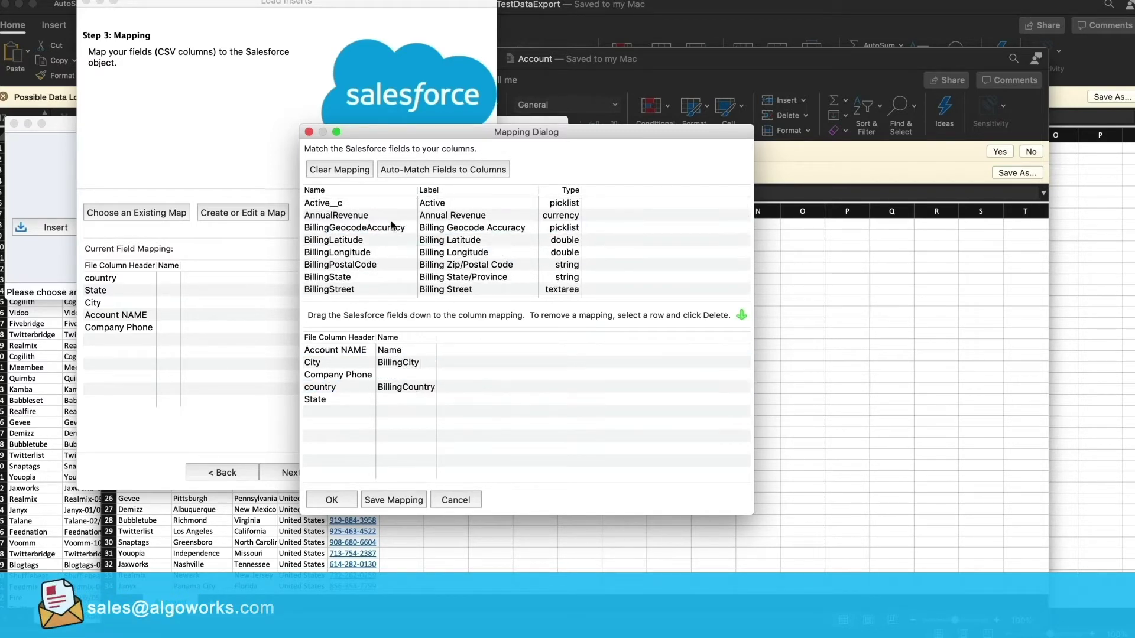
# Map the State column to the BillingState field.
pyautogui.scroll(-1, 379, 263)
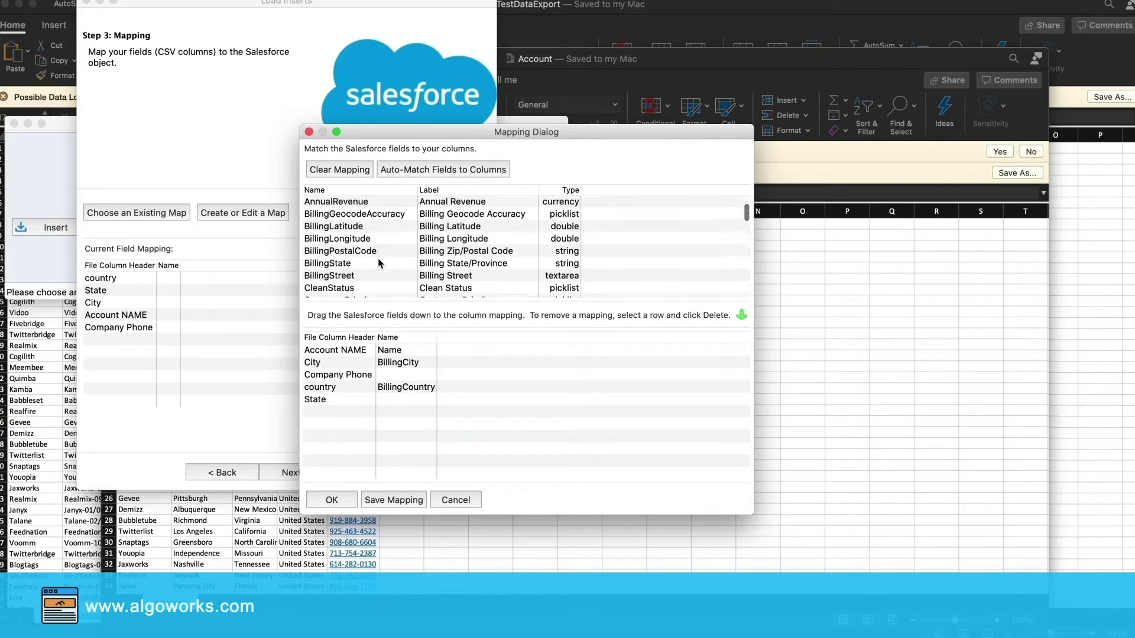
pyautogui.scroll(1, 379, 263)
pyautogui.scroll(-2, 341, 286)
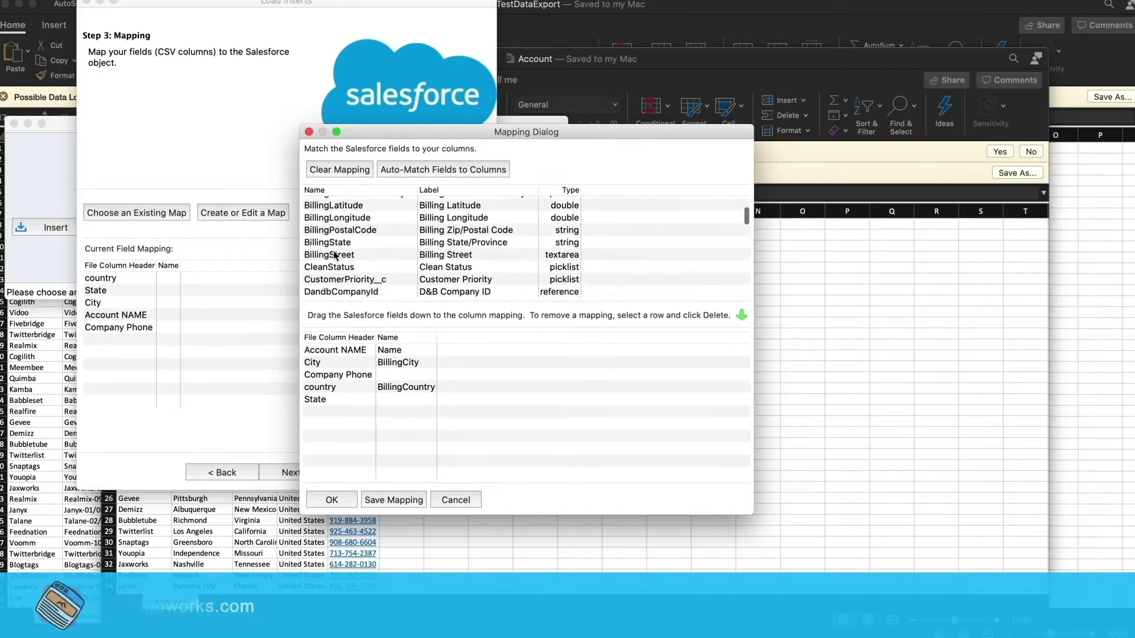
pyautogui.moveTo(331, 243); pyautogui.dragTo(417, 400)
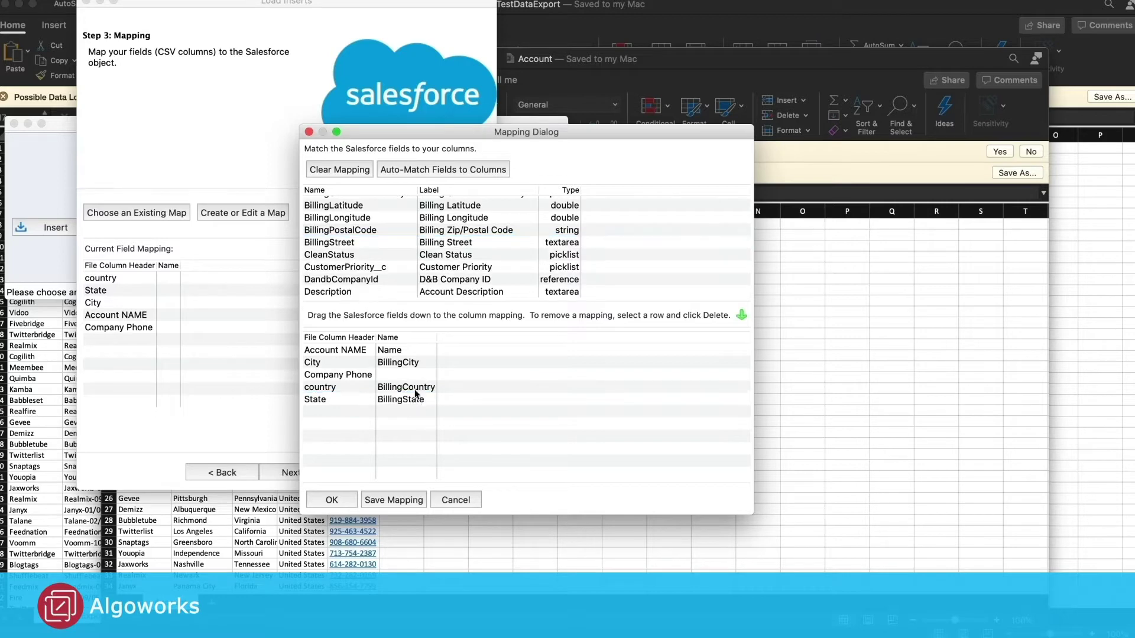
# Map the Company Phone column to the Salesforce Phone field, accept the field mapping and continue to the final insert stage.
pyautogui.scroll(-5, 416, 291)
pyautogui.scroll(-5, 416, 291)
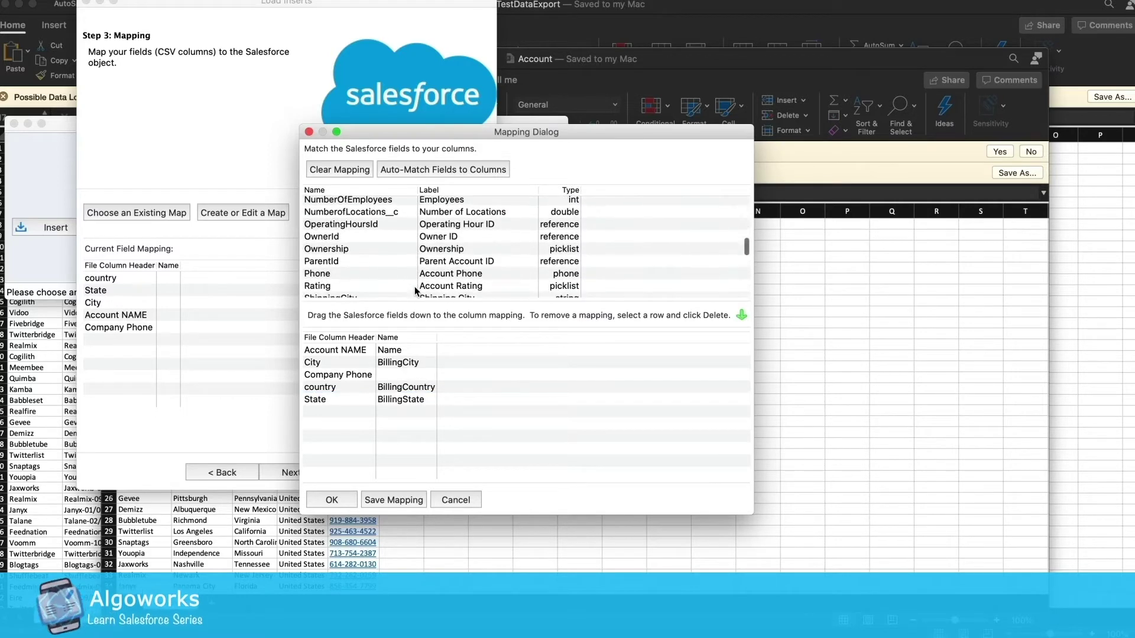
pyautogui.moveTo(351, 260); pyautogui.dragTo(415, 375)
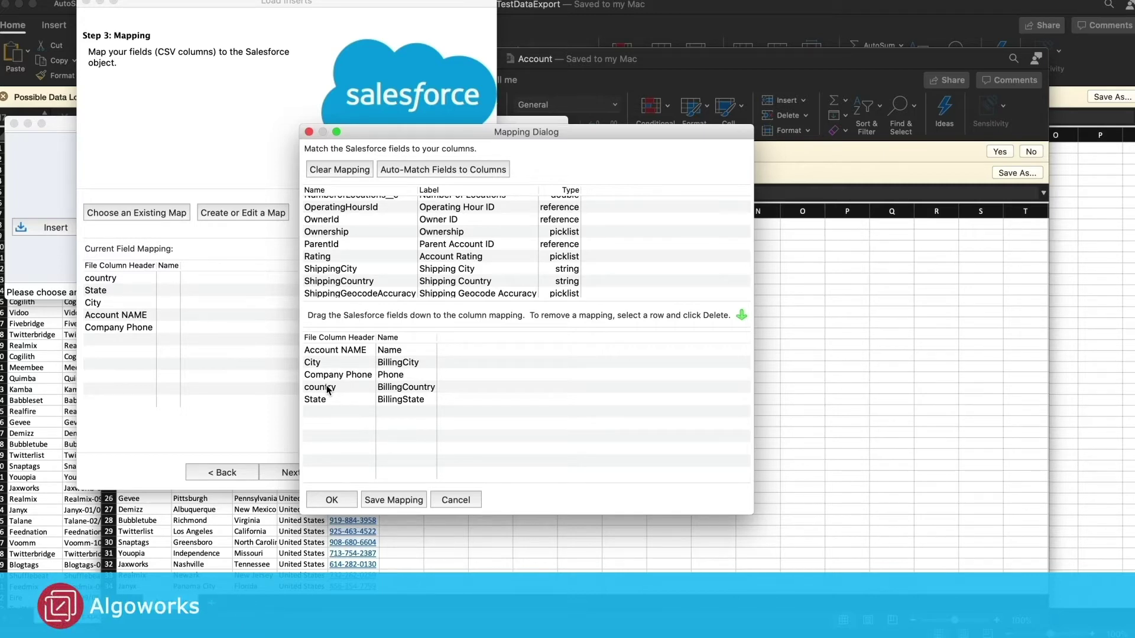
pyautogui.click(326, 500)
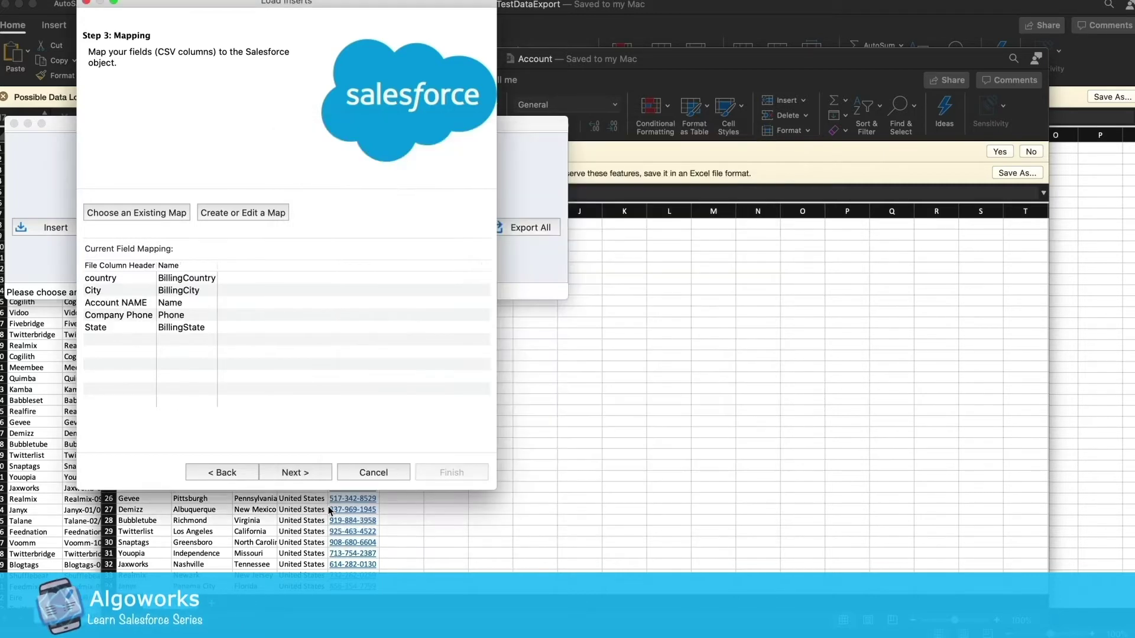
pyautogui.click(283, 472)
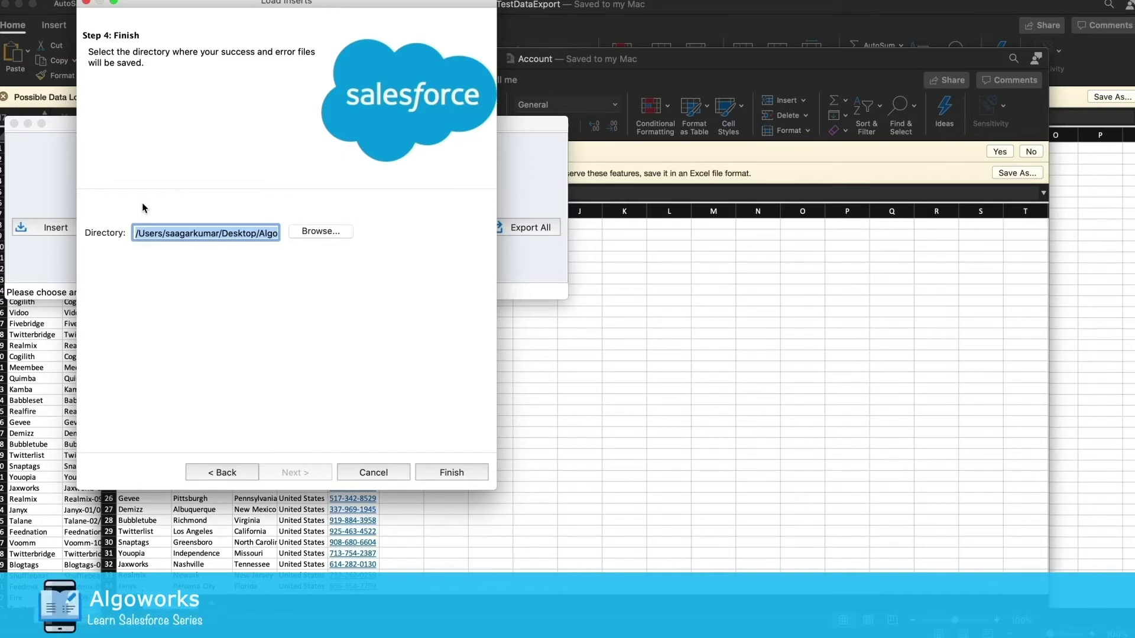
# Choose the Algoworks Learn Salesforce folder for the success and error files, and run the insert of the new records.
pyautogui.click(319, 231)
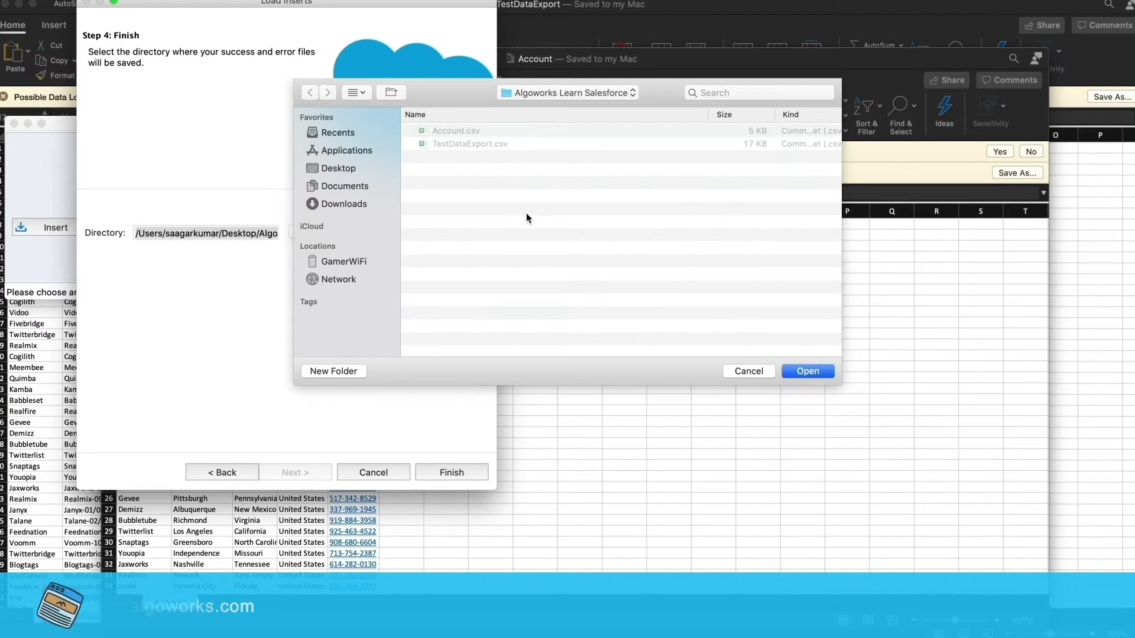
pyautogui.click(807, 371)
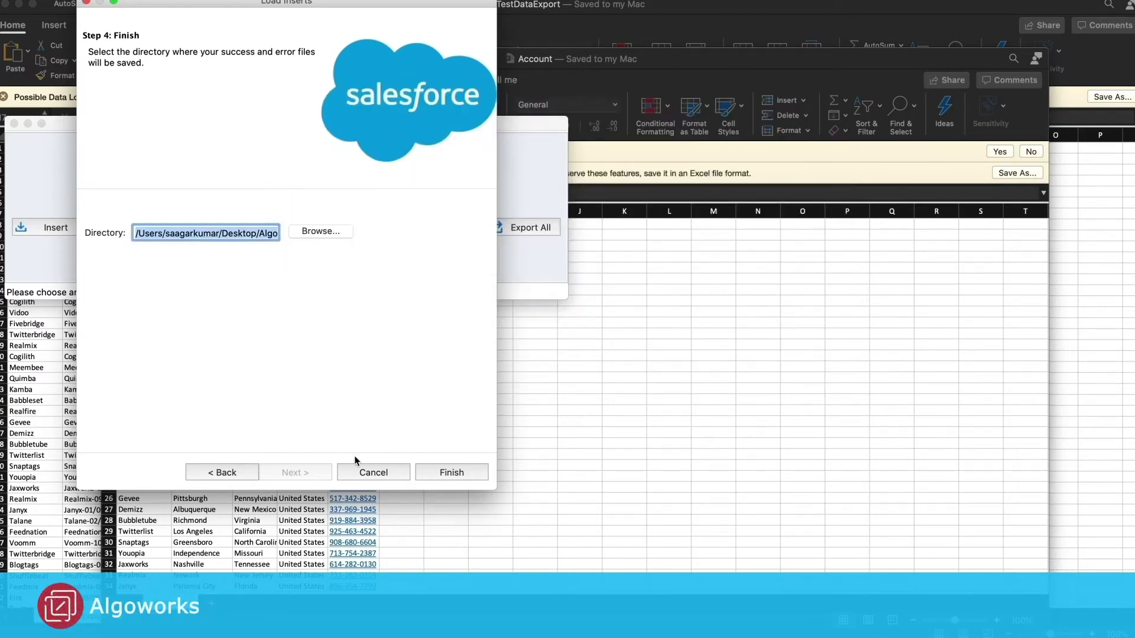
pyautogui.click(451, 476)
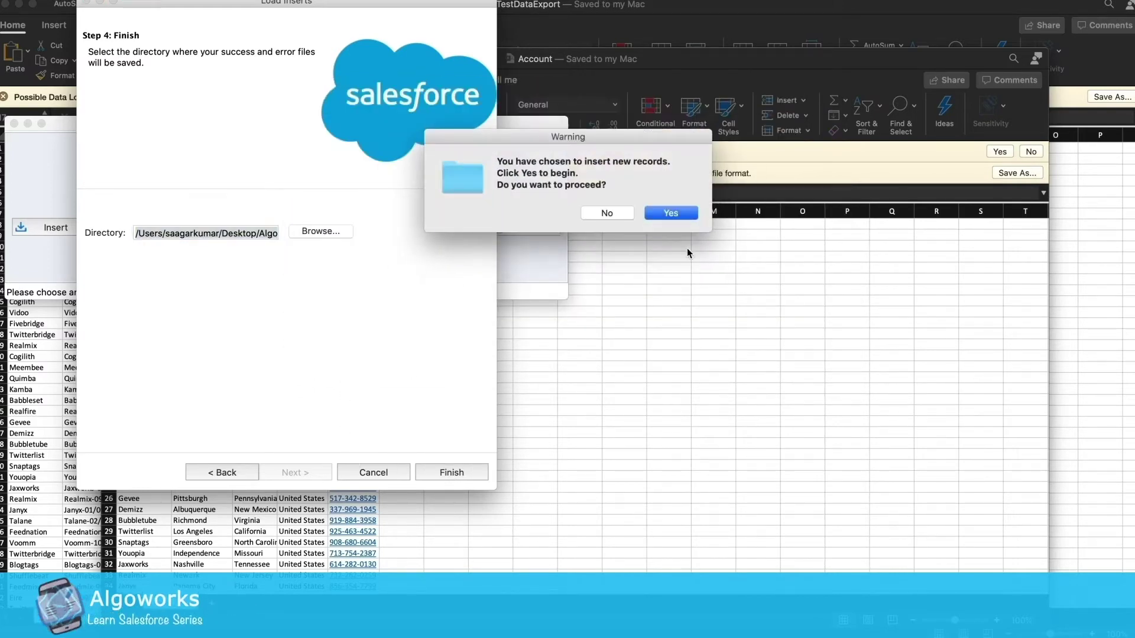
pyautogui.click(672, 216)
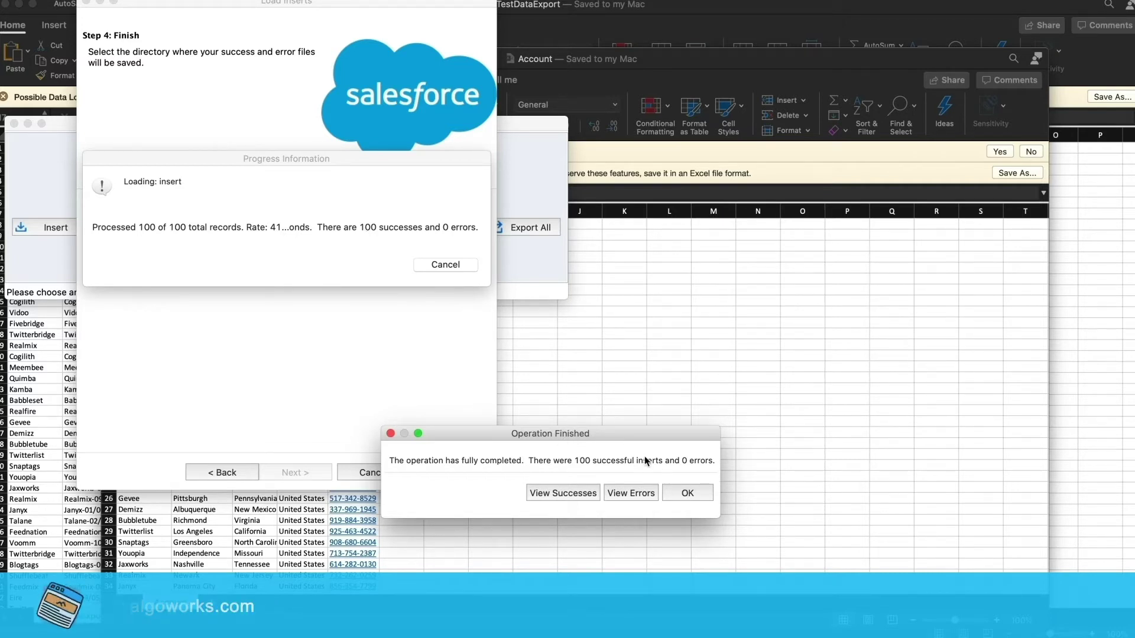
# Open the successful inserts and examine the record IDs, account details and status columns.
pyautogui.moveTo(589, 440); pyautogui.dragTo(572, 308)
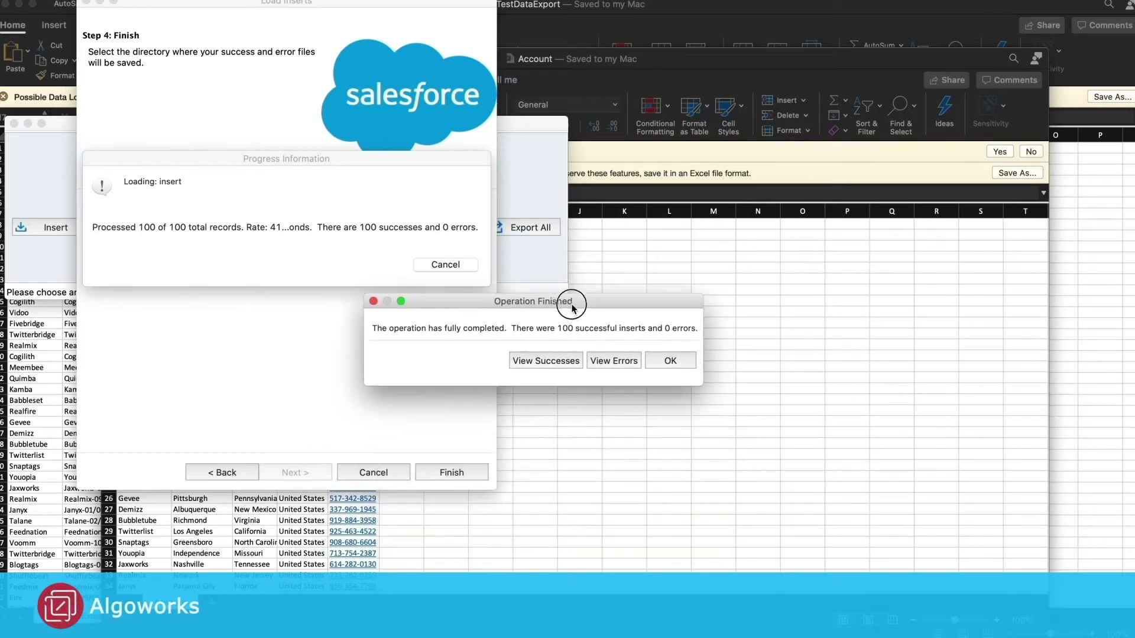
pyautogui.click(539, 361)
pyautogui.hscroll(5, 649, 407)
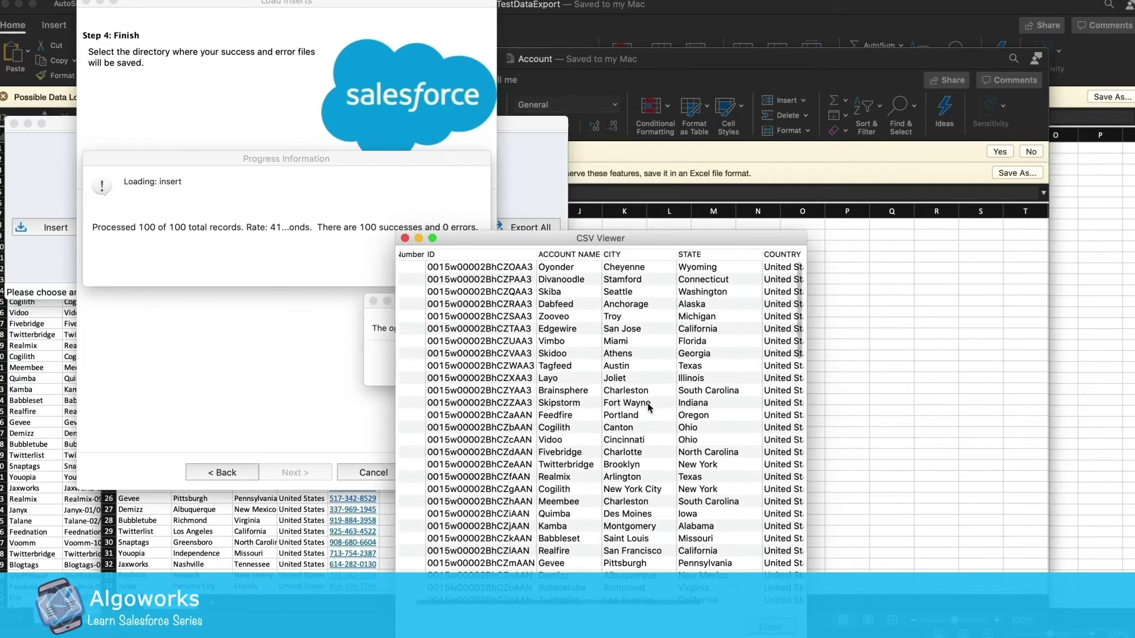
pyautogui.hscroll(3, 649, 406)
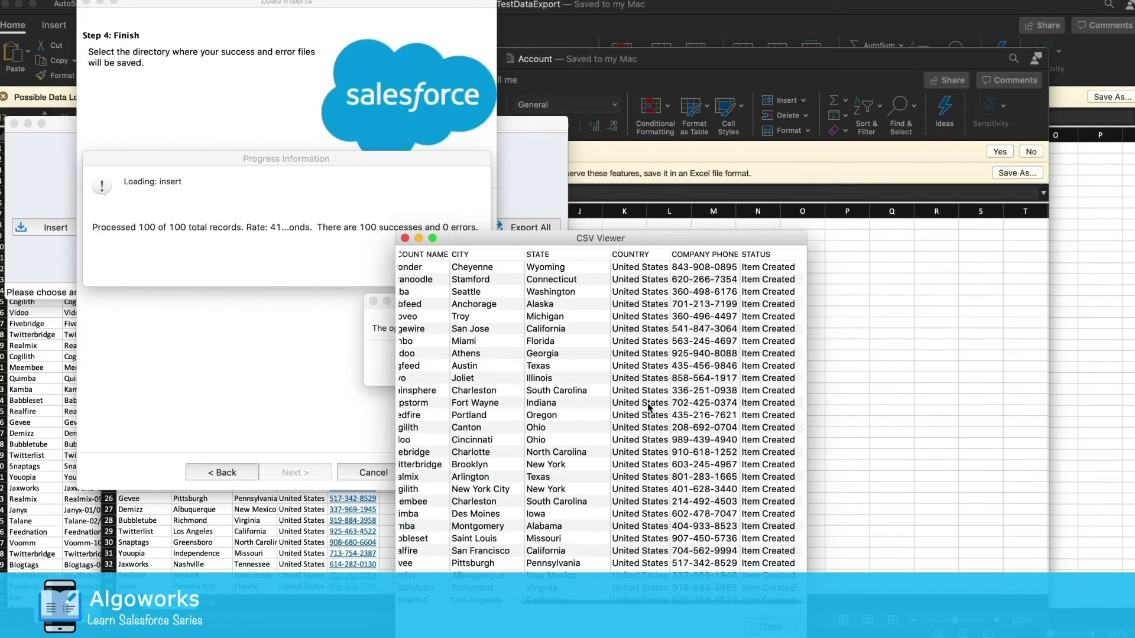
pyautogui.hscroll(-2, 649, 407)
pyautogui.hscroll(-4, 649, 407)
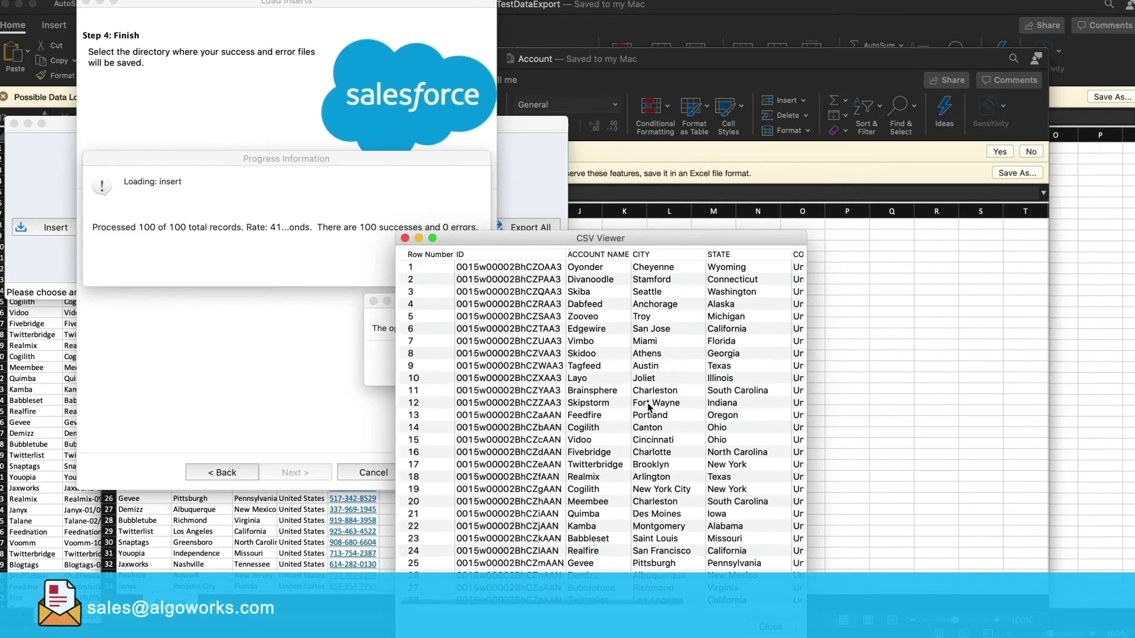
pyautogui.hscroll(6, 646, 405)
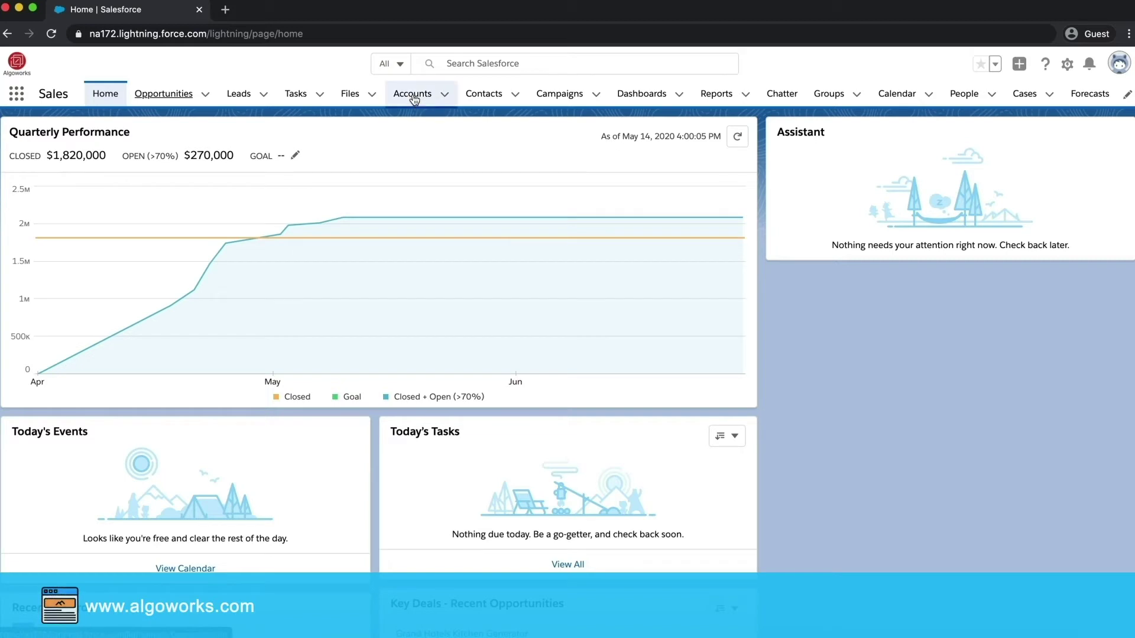
# Switch to Salesforce in the browser and look through the Accounts Created Today list view for the inserted accounts.
pyautogui.click(413, 98)
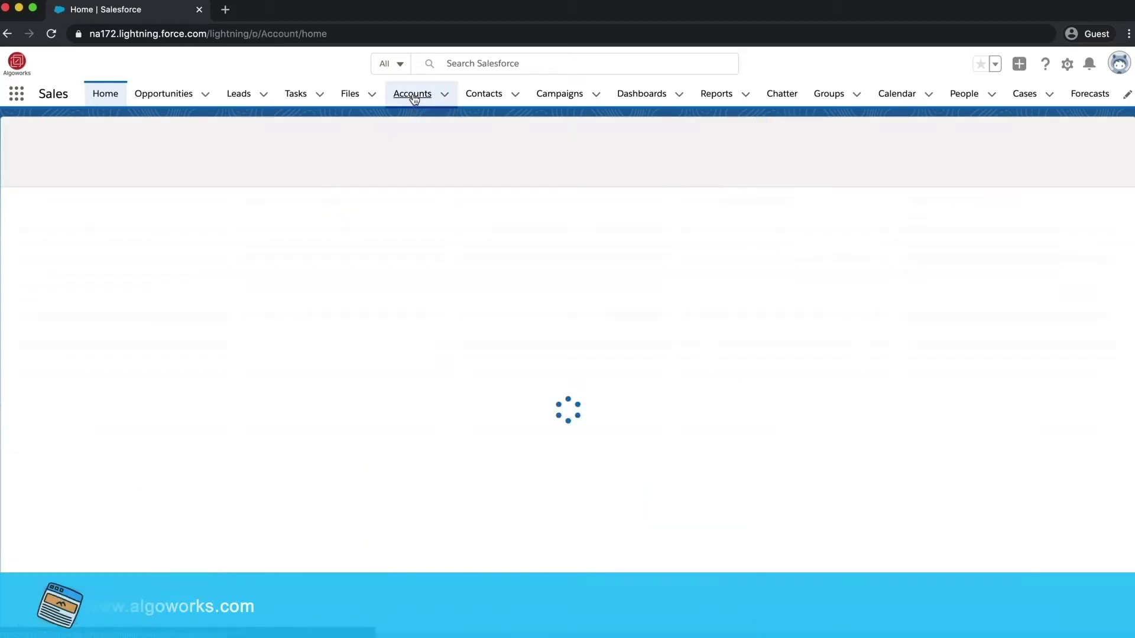
pyautogui.click(118, 148)
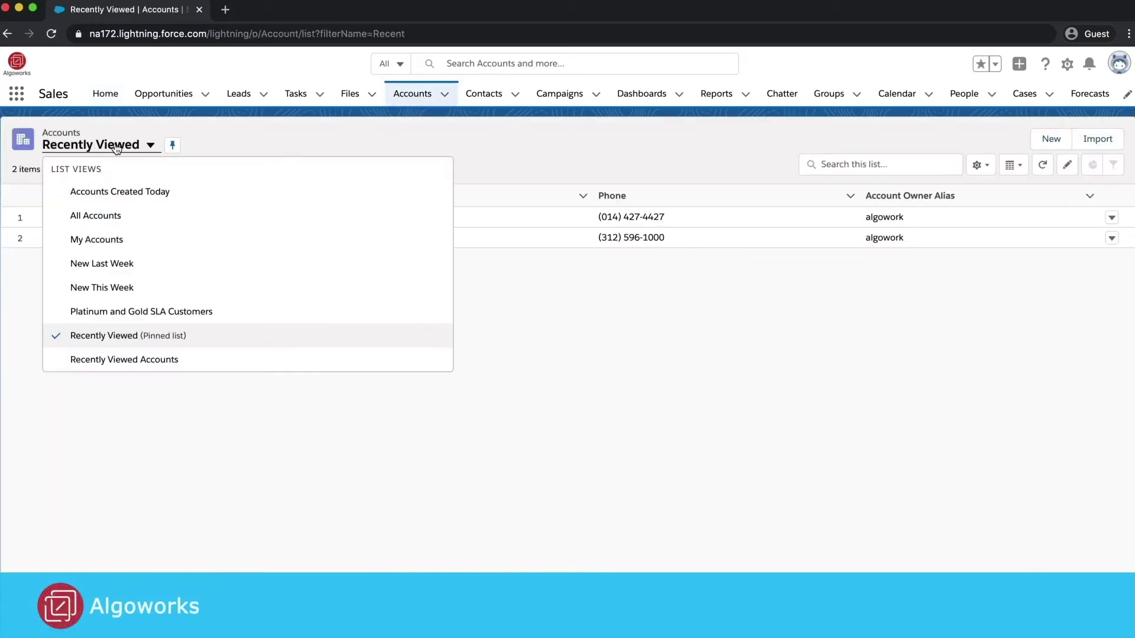
pyautogui.click(99, 201)
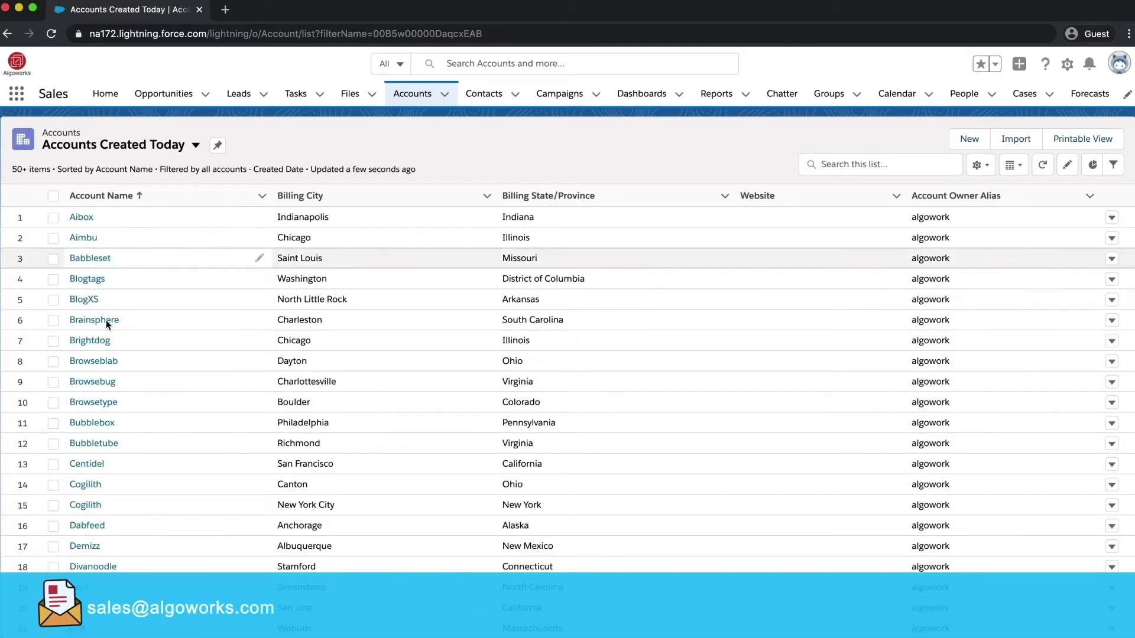
pyautogui.scroll(-5, 172, 413)
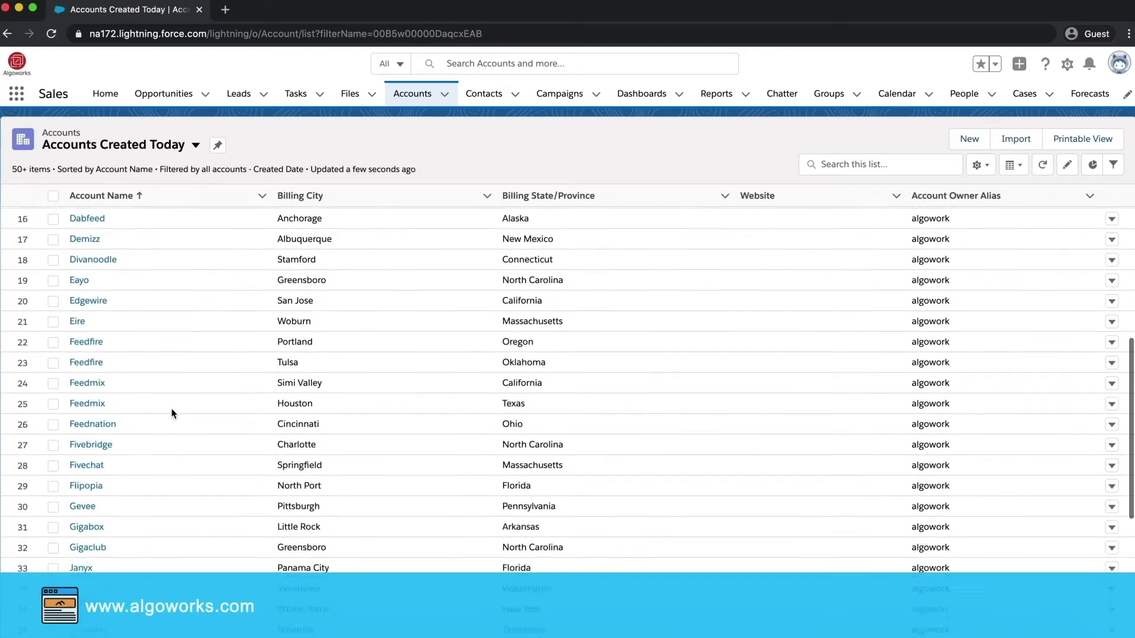
pyautogui.scroll(-5, 172, 412)
pyautogui.scroll(-15, 163, 542)
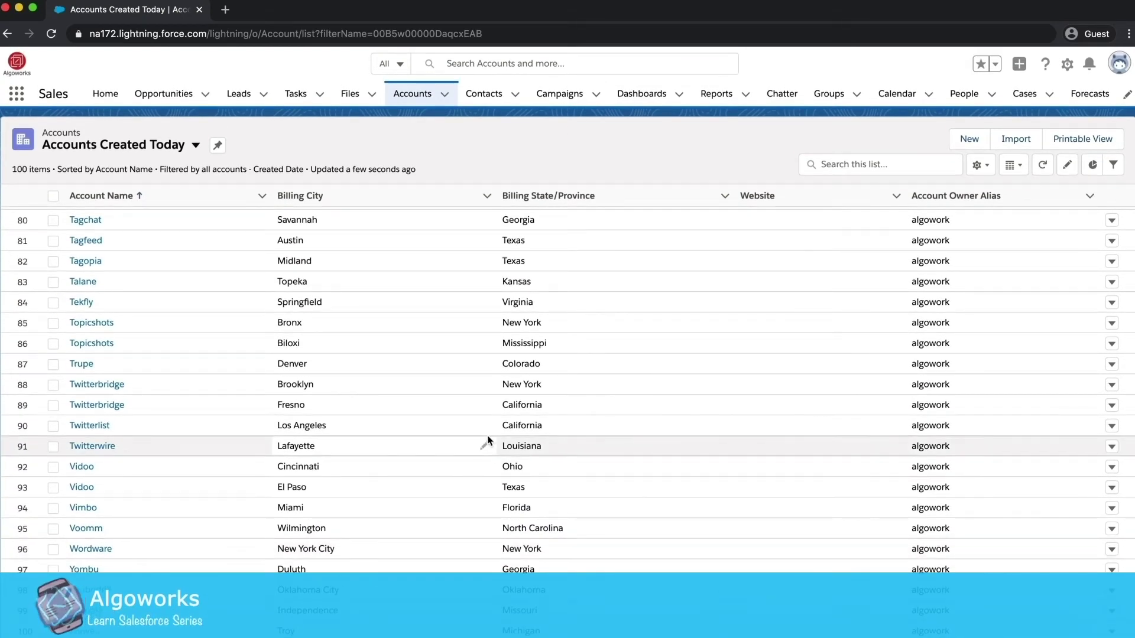
pyautogui.scroll(10, 488, 440)
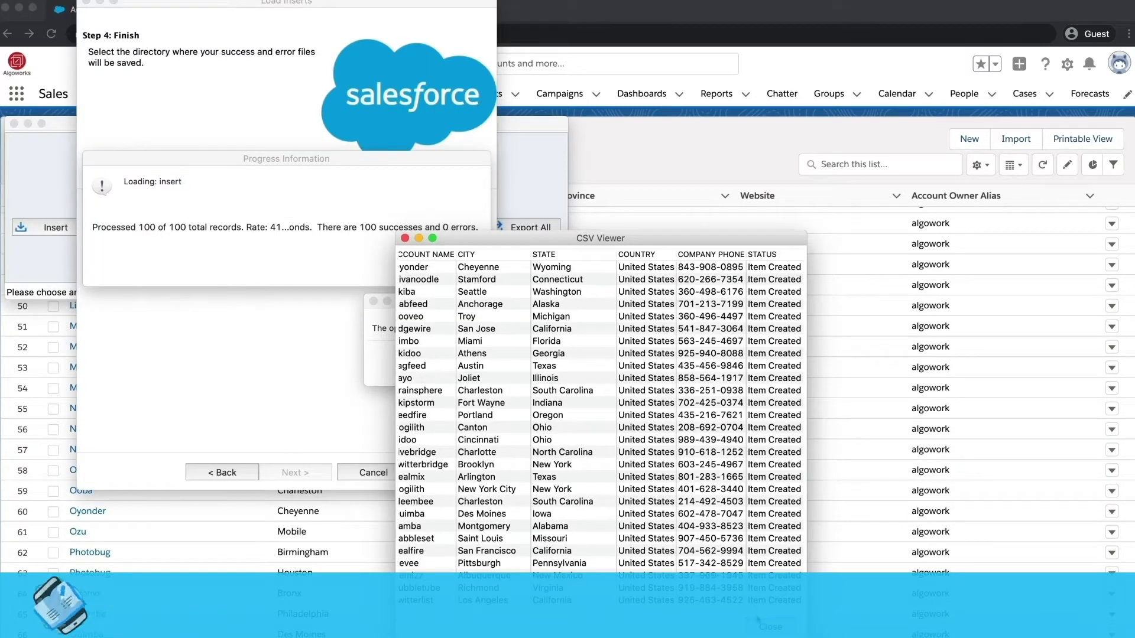
# Close the insert results in Data Loader and start an export of the Account object.
pyautogui.click(763, 626)
pyautogui.click(670, 361)
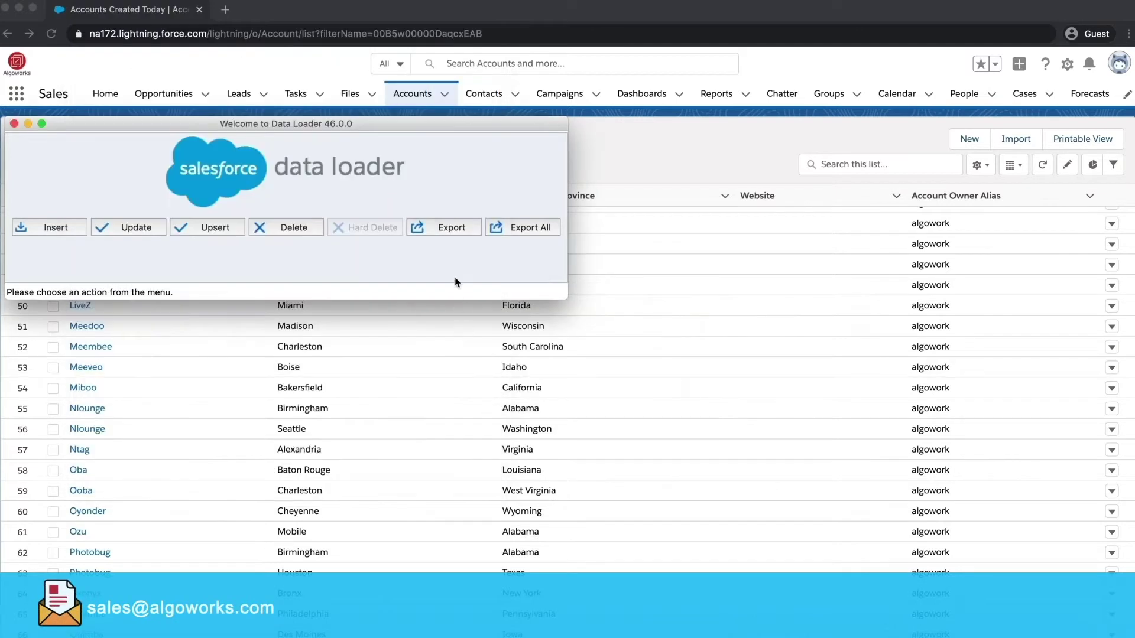
pyautogui.click(445, 229)
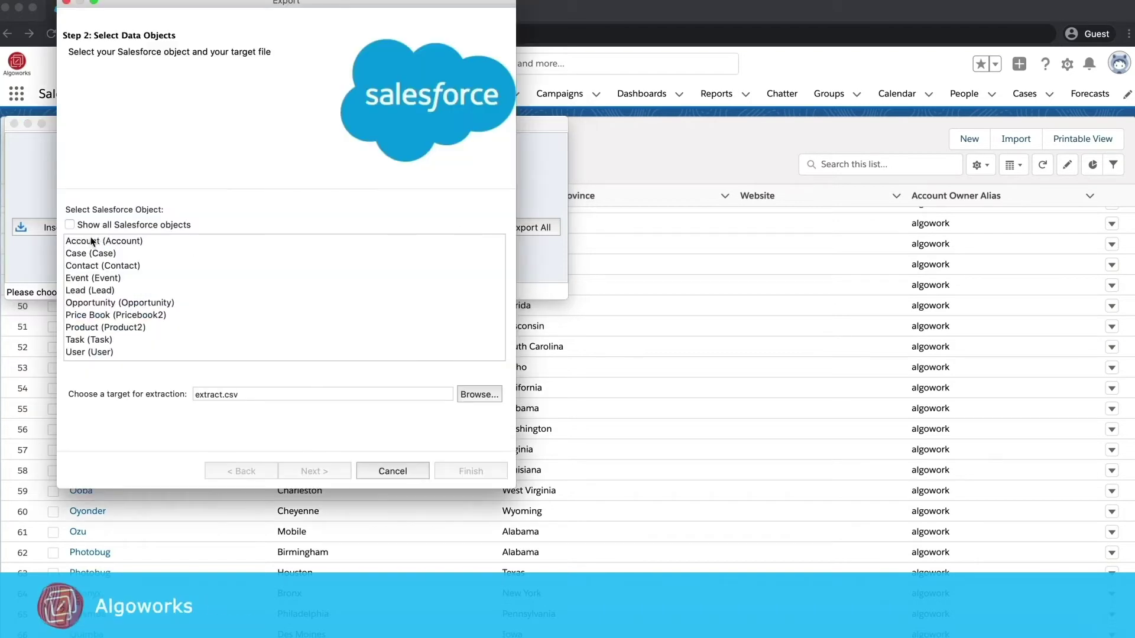
pyautogui.click(92, 241)
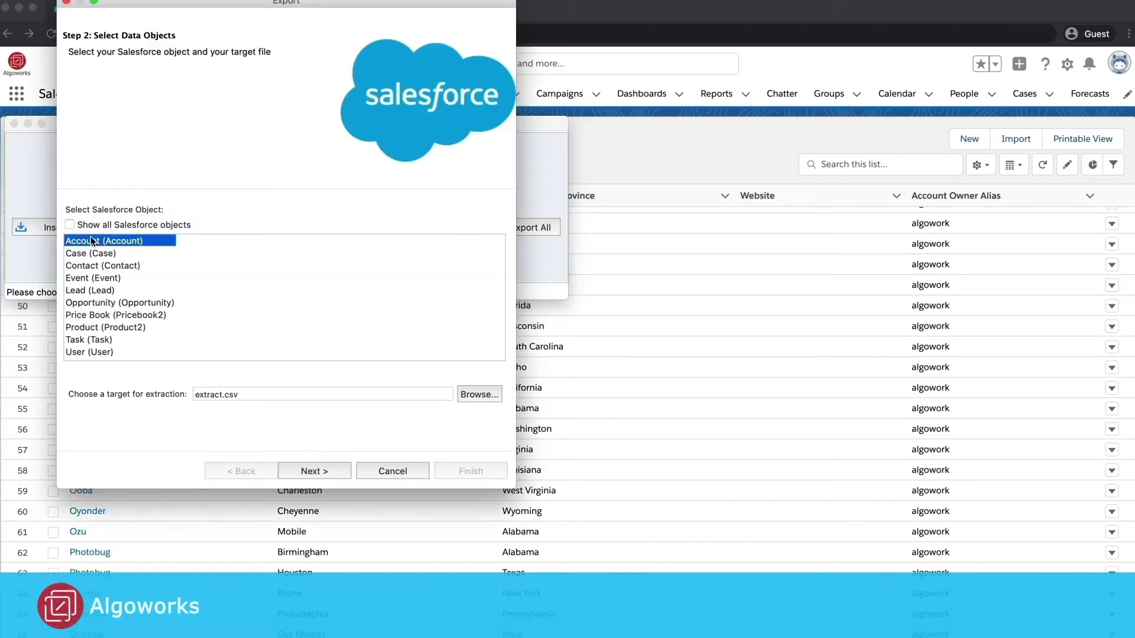
# Set the extraction target to SFAccount.csv in the Algoworks Learn Salesforce folder and continue to the query editor.
pyautogui.doubleClick(244, 396)
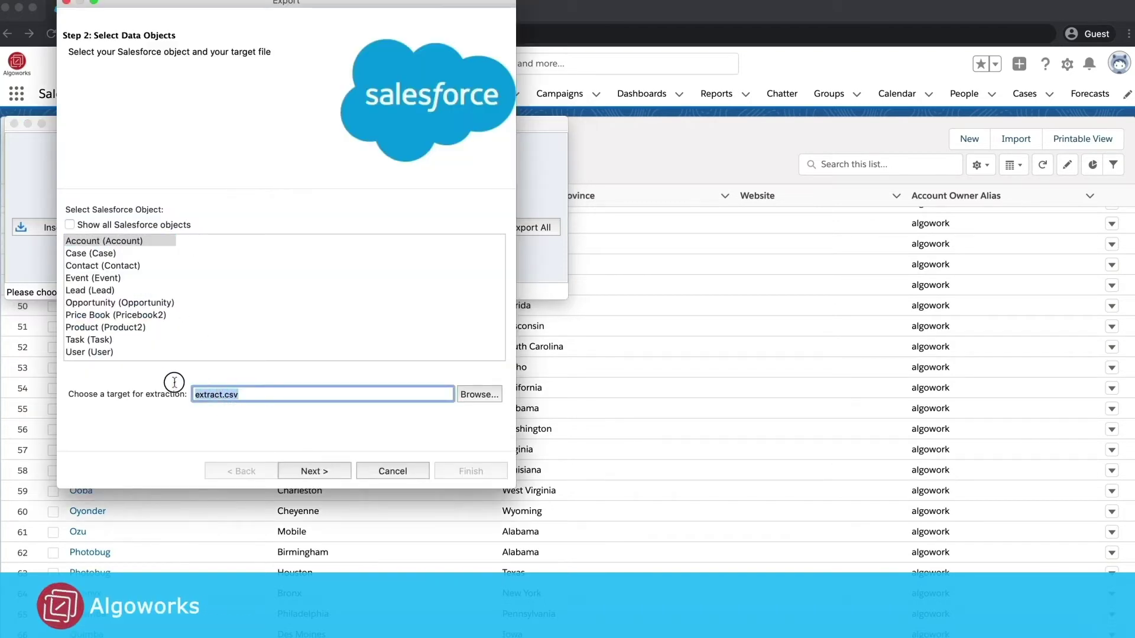
pyautogui.click(214, 394)
pyautogui.doubleClick(214, 394)
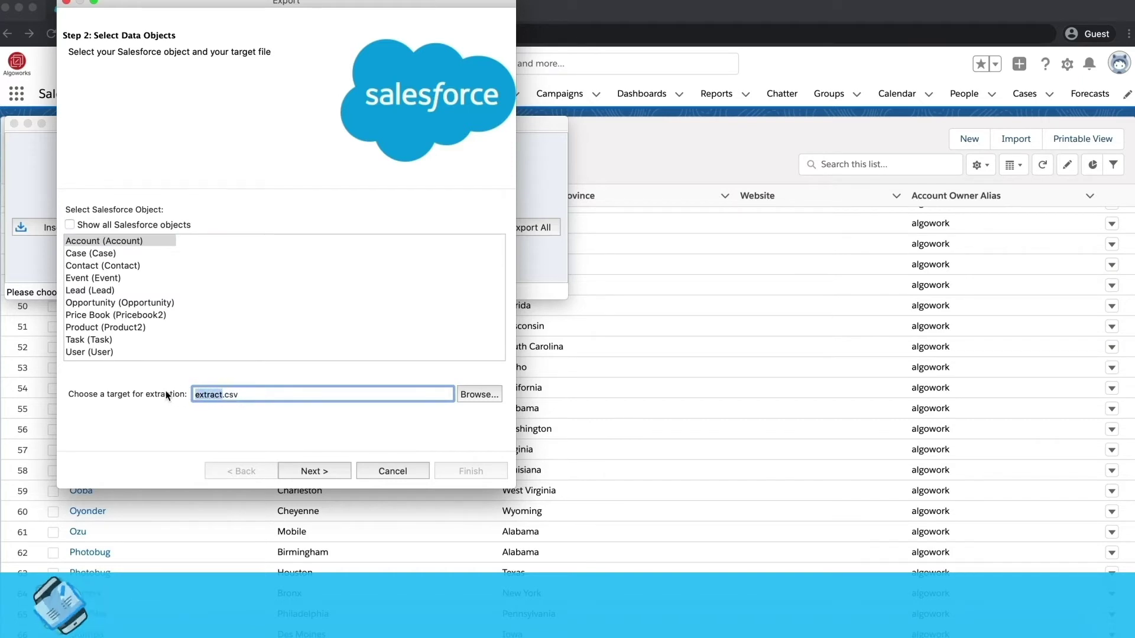
pyautogui.write('SFAccoun')
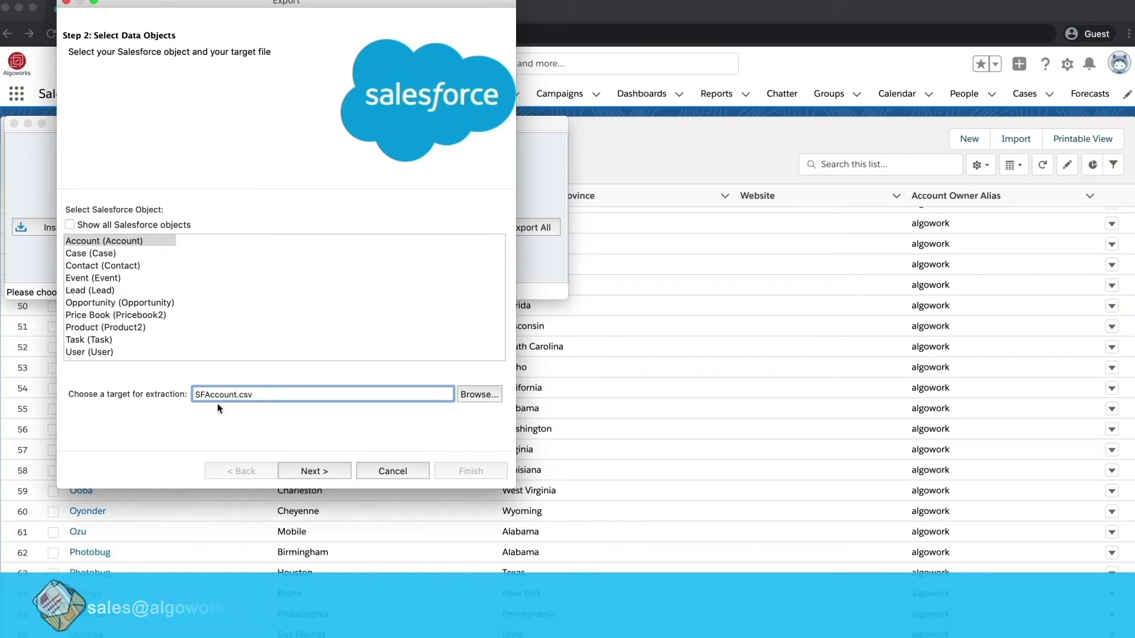
pyautogui.press('super+a')
pyautogui.click(463, 399)
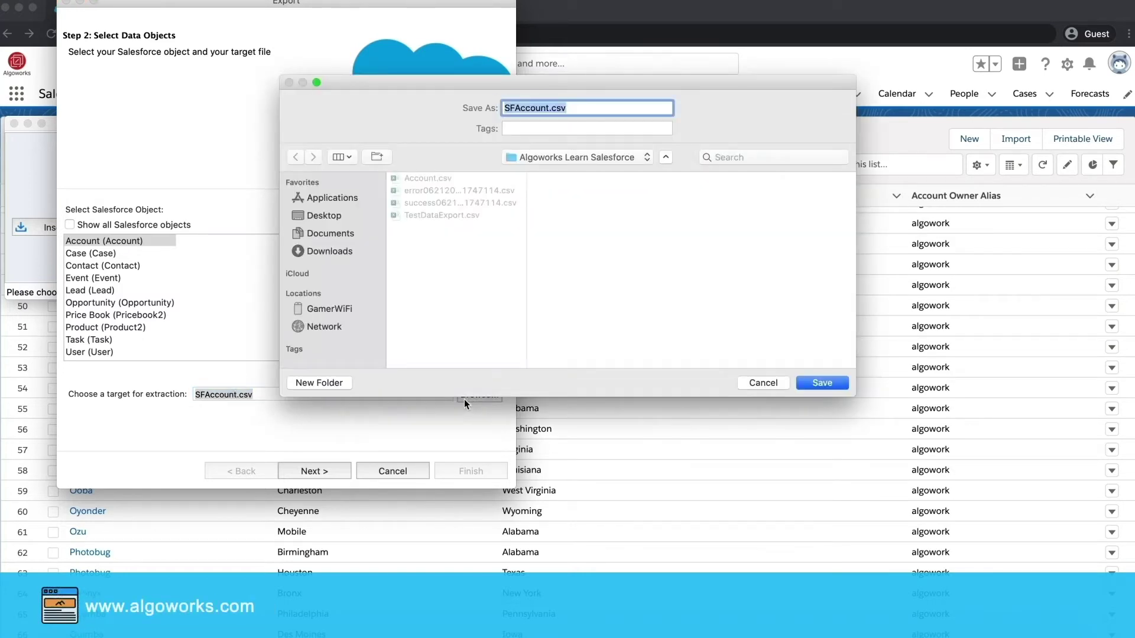
pyautogui.click(818, 385)
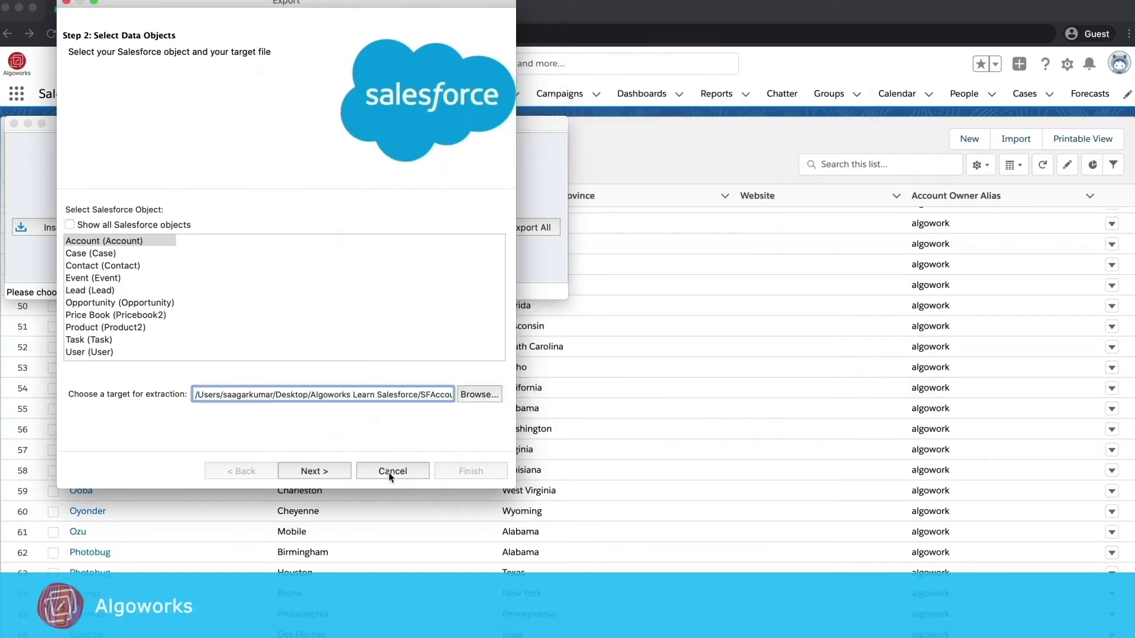
pyautogui.click(325, 471)
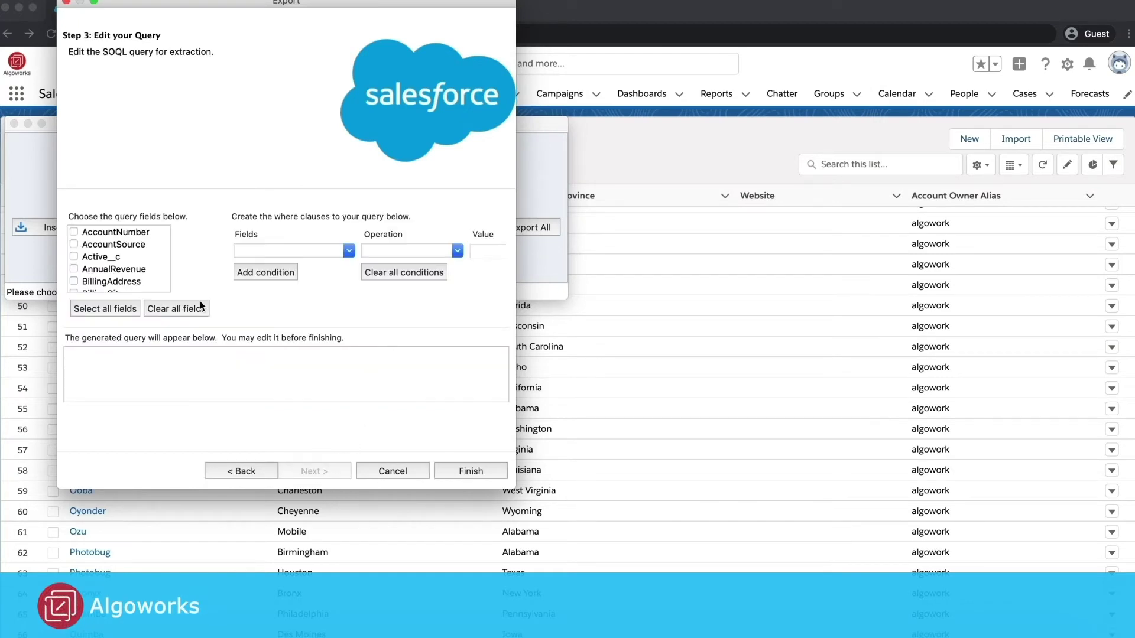
# Add the Id and Name fields to the Account export query.
pyautogui.scroll(-1, 66, 256)
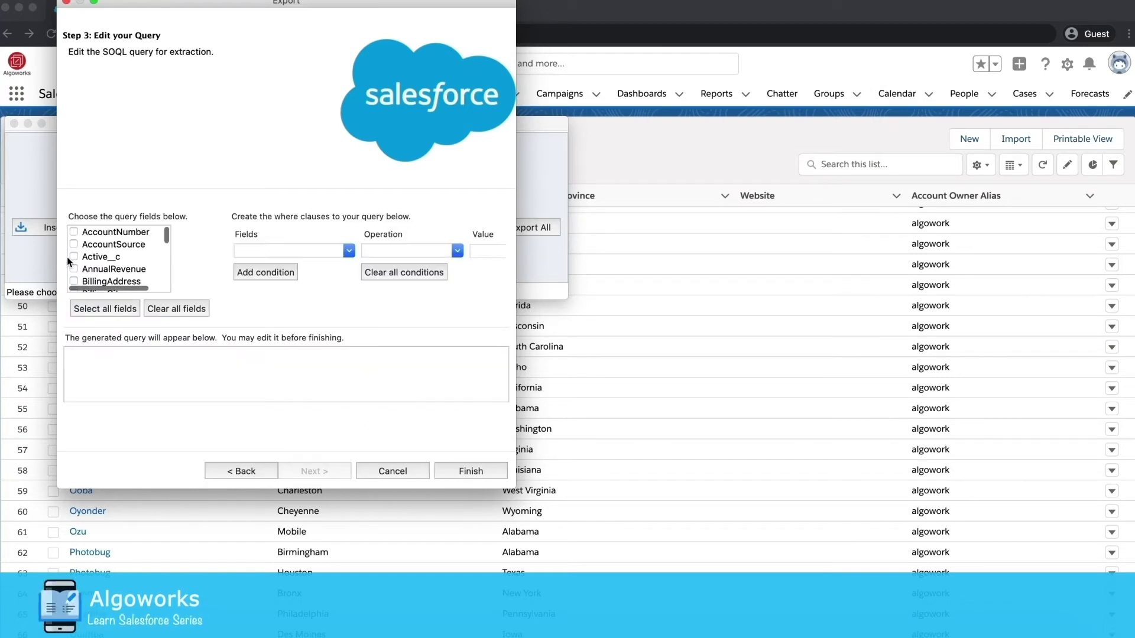
pyautogui.click(100, 268)
pyautogui.scroll(-5, 94, 272)
pyautogui.click(73, 287)
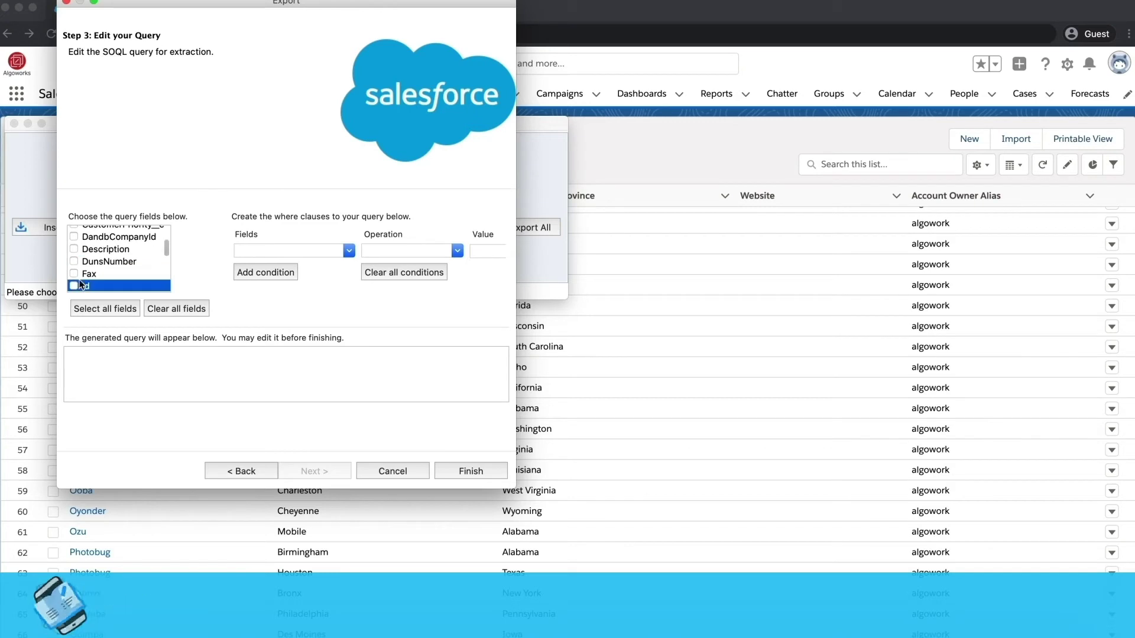
pyautogui.scroll(-2, 110, 266)
pyautogui.click(108, 274)
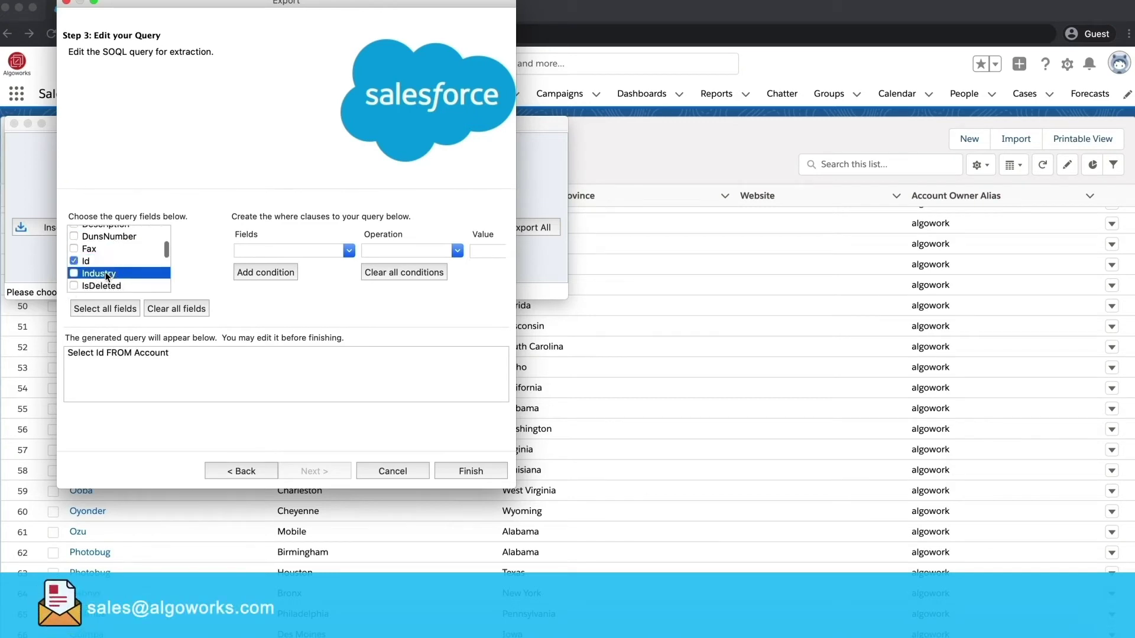
pyautogui.write('name')
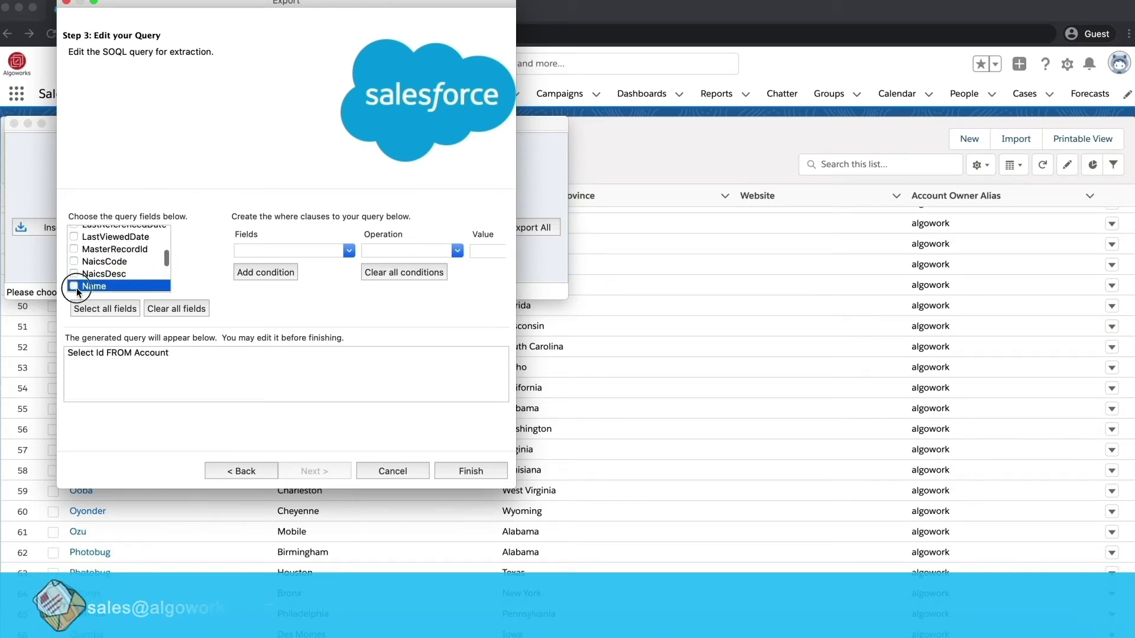
pyautogui.click(74, 286)
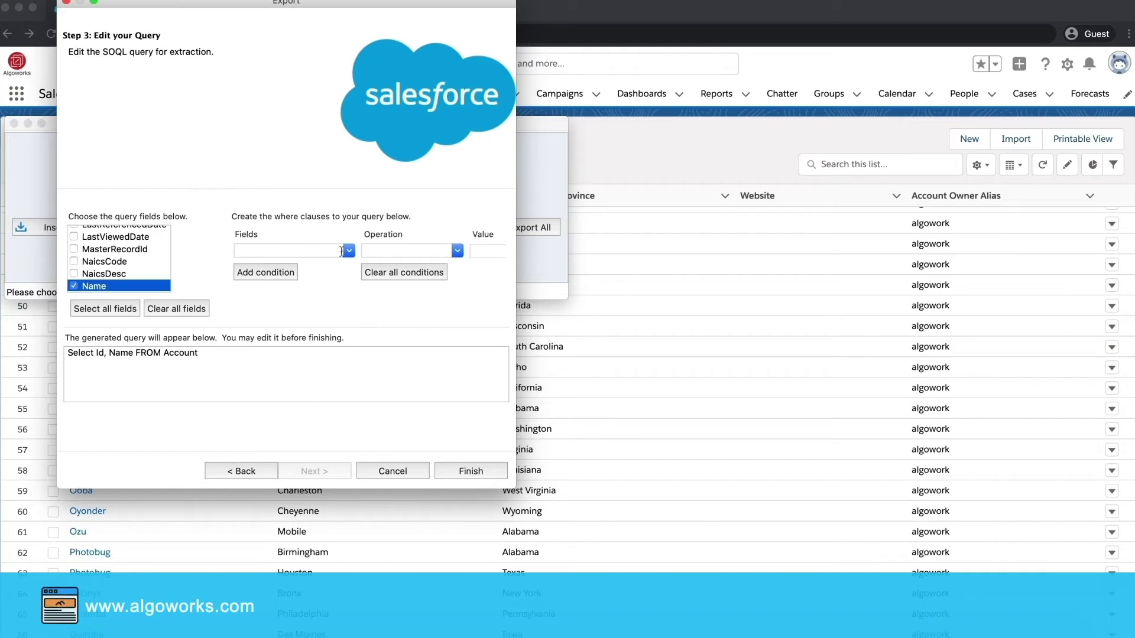
pyautogui.scroll(5, 160, 249)
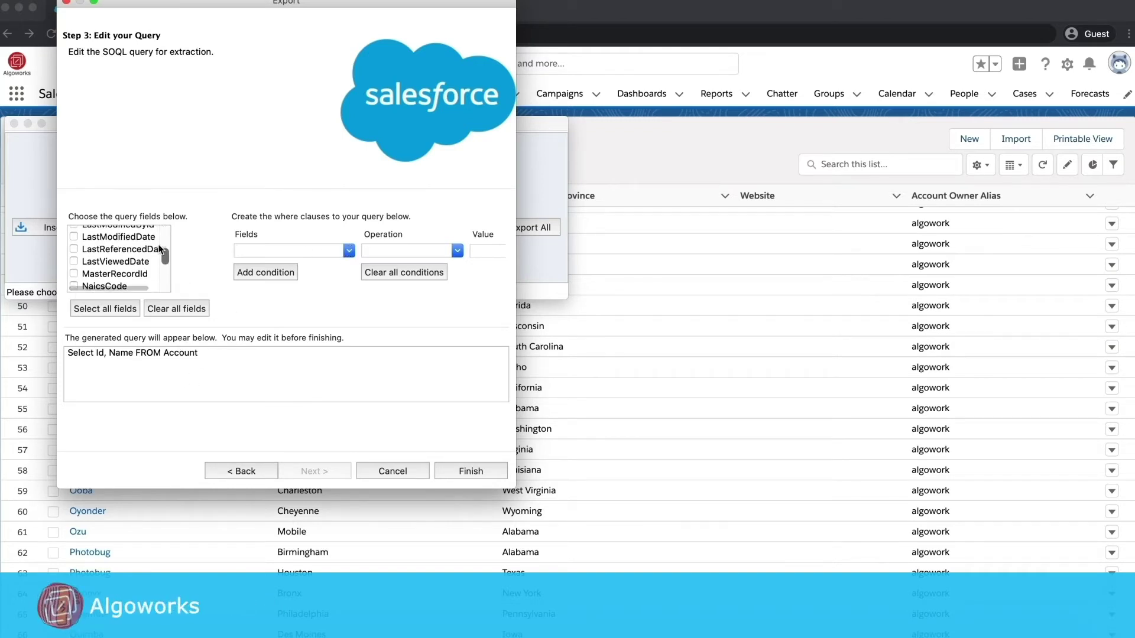
pyautogui.scroll(-4, 160, 250)
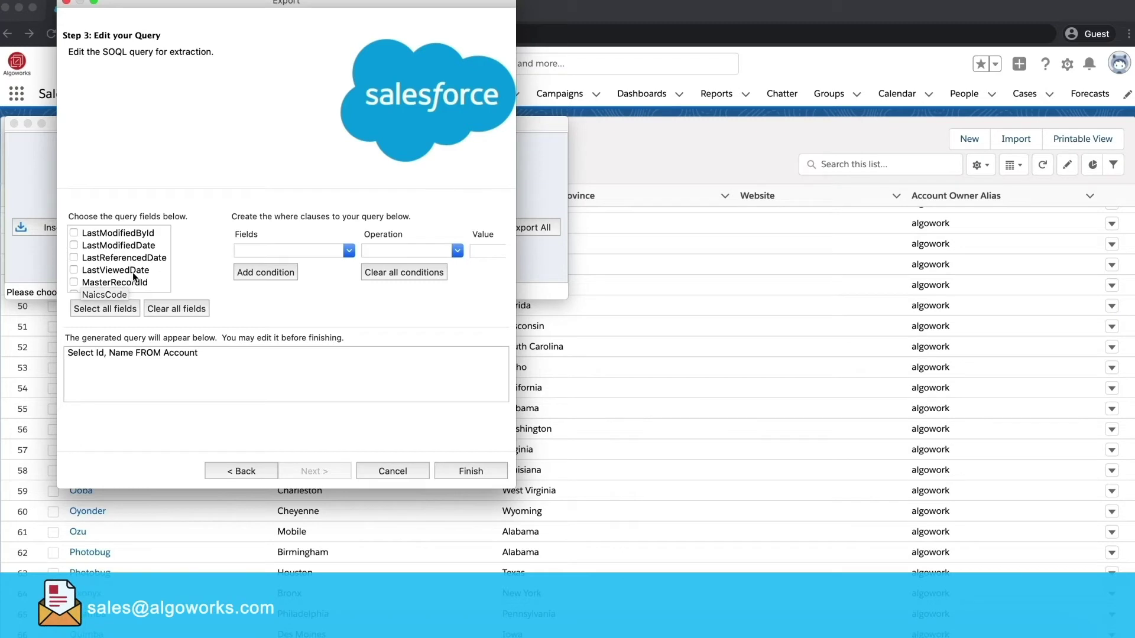
# Run the Account export with the Id and Name query and dismiss the completion message.
pyautogui.click(472, 470)
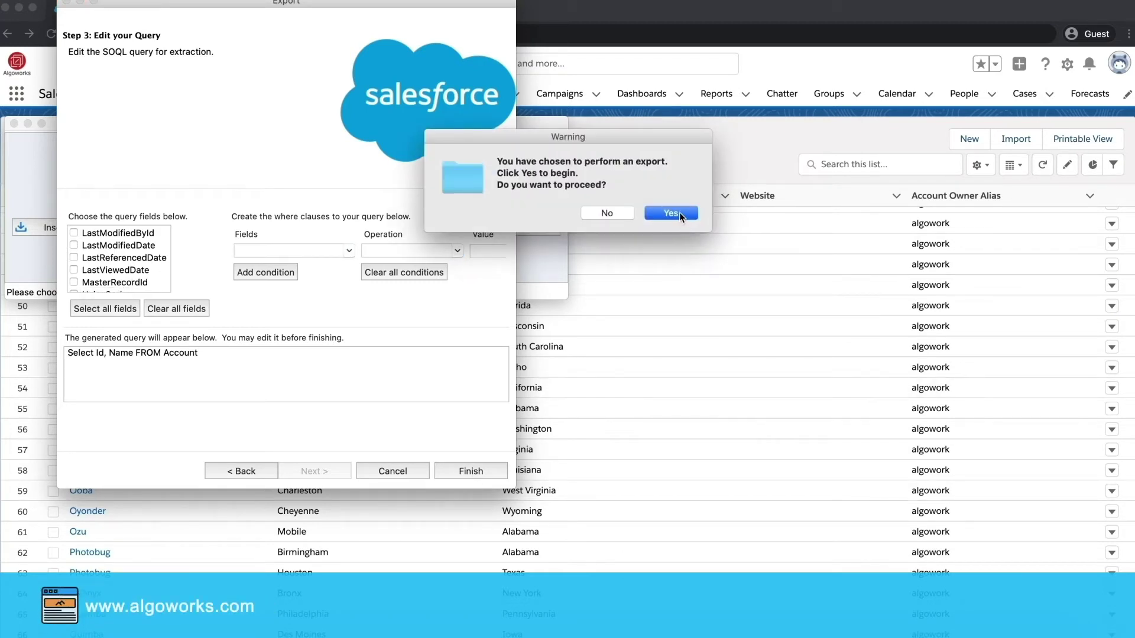
pyautogui.click(684, 214)
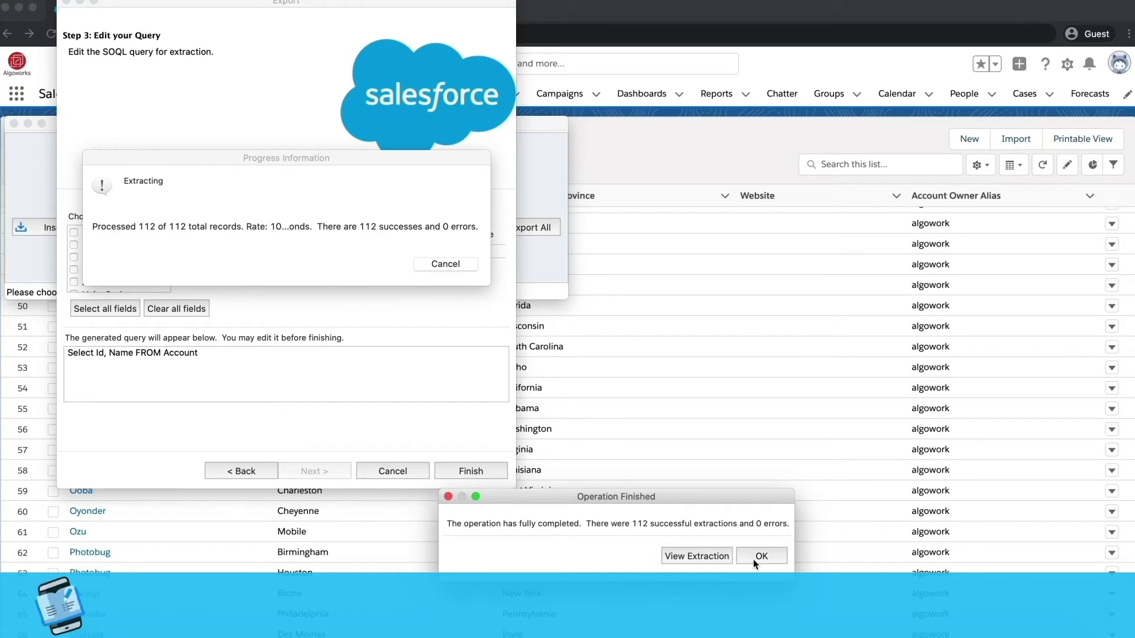
pyautogui.moveTo(636, 500); pyautogui.dragTo(610, 298)
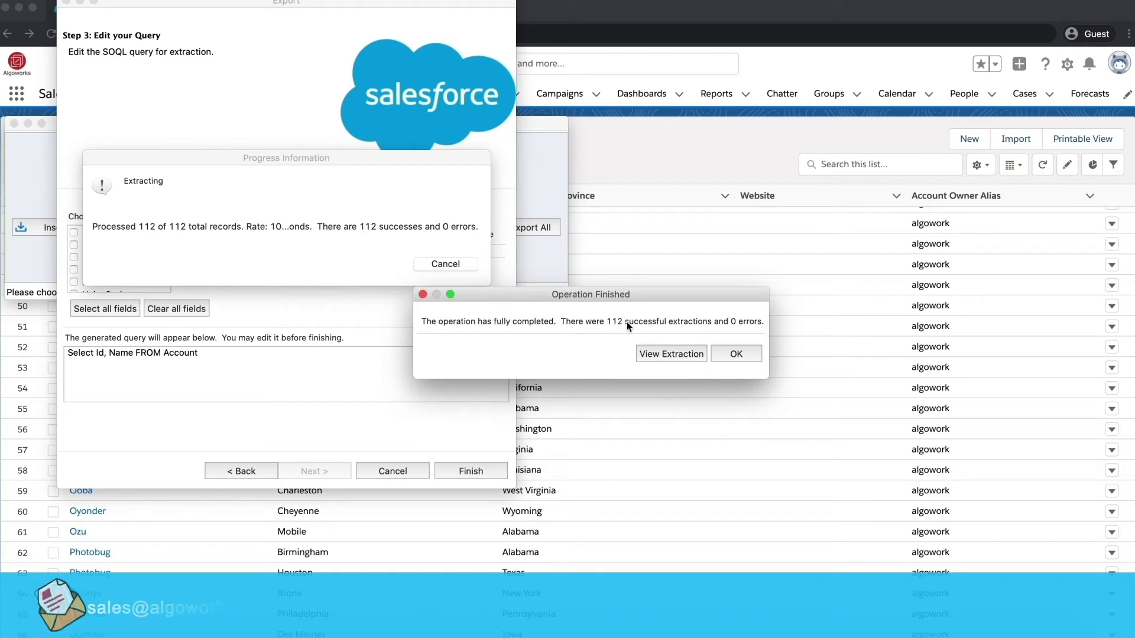
pyautogui.click(726, 356)
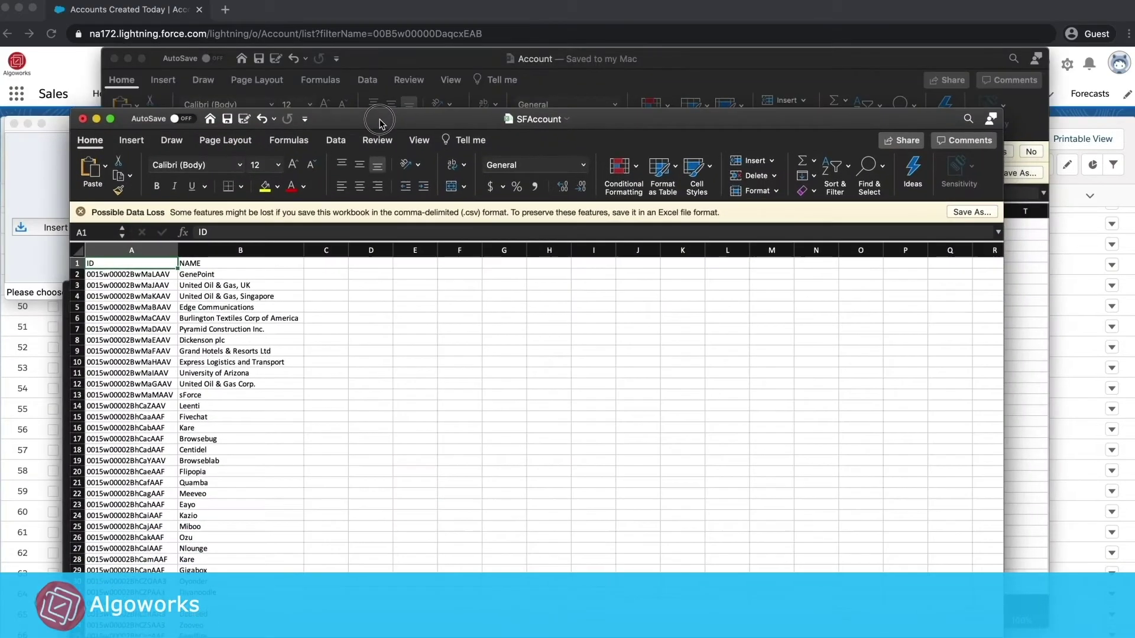
# Switch to Excel and rearrange the SFAccount and Account workbook windows to bring the TestDataExport workbook to the front.
pyautogui.moveTo(408, 118); pyautogui.dragTo(304, 41)
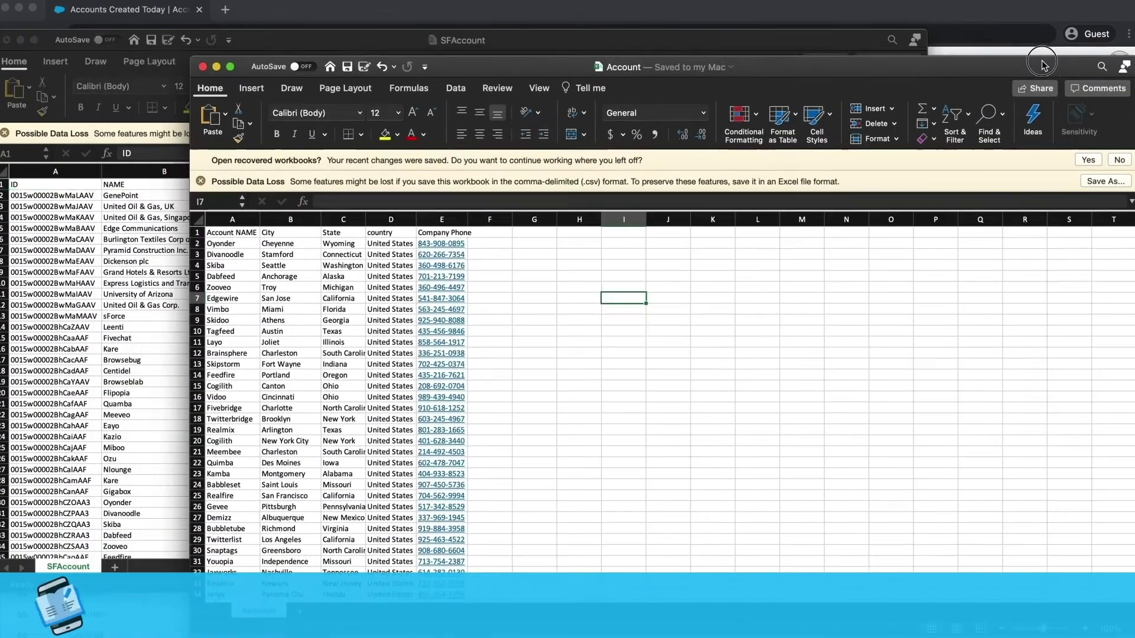
pyautogui.moveTo(844, 47); pyautogui.dragTo(877, 52)
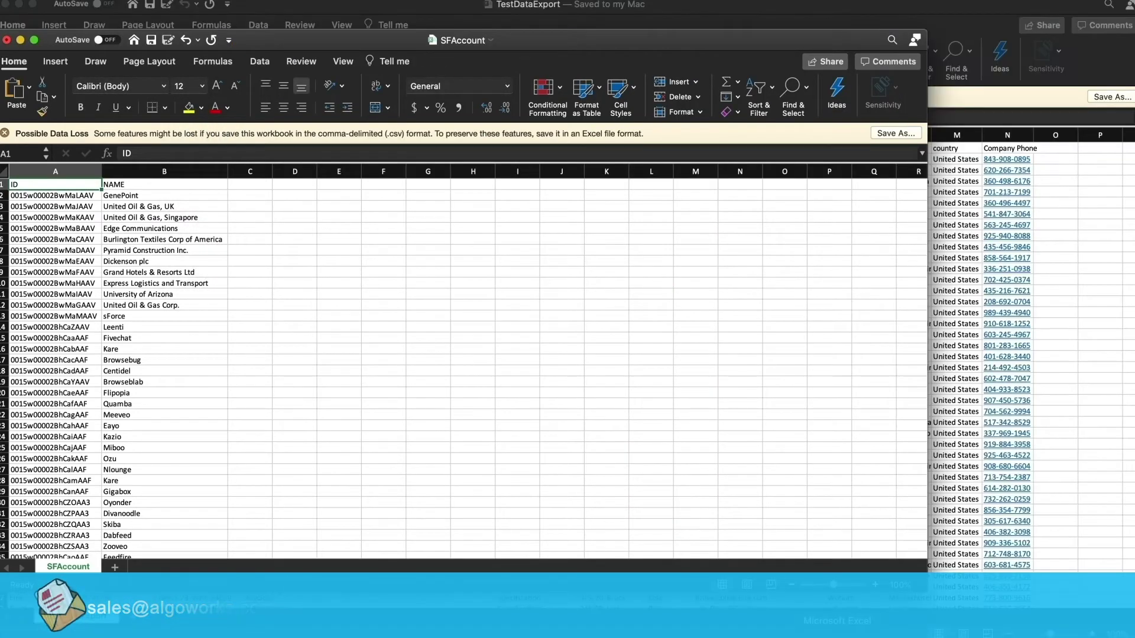
pyautogui.click(1053, 280)
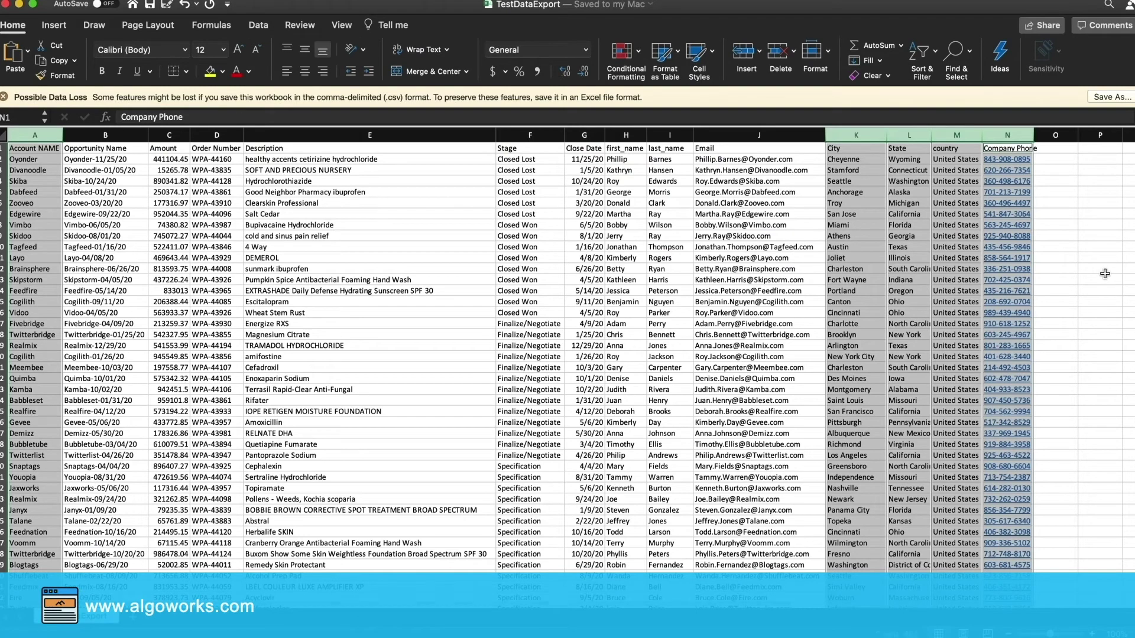
# Widen the Company Phone column slightly in TestDataExport and enter the header Account Id in cell O1.
pyautogui.click(615, 158)
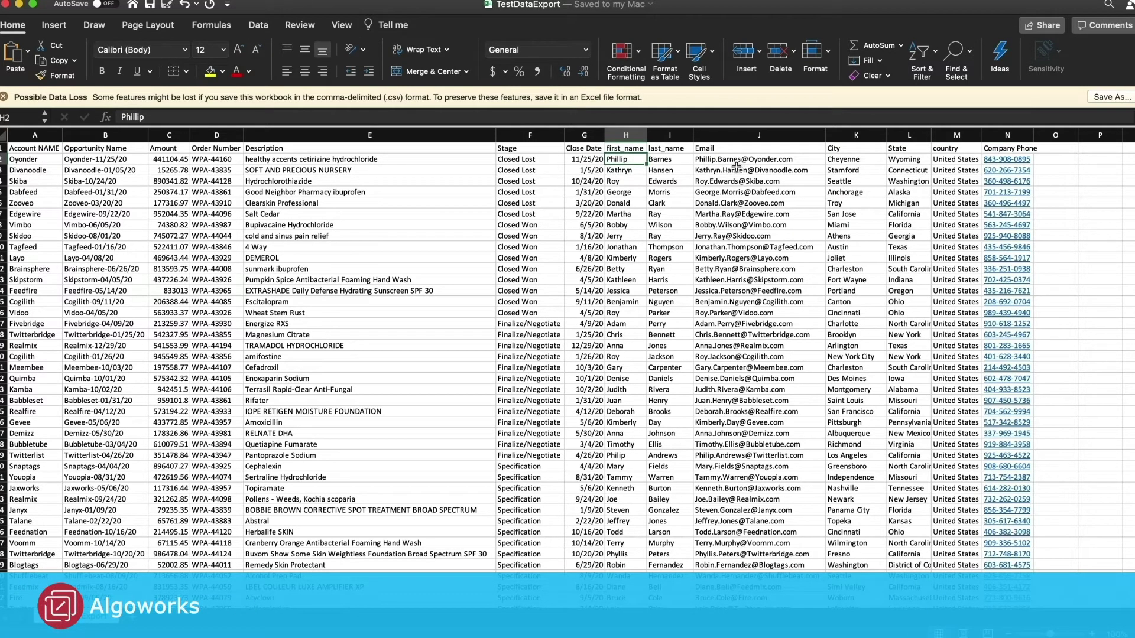
pyautogui.hscroll(3, 704, 188)
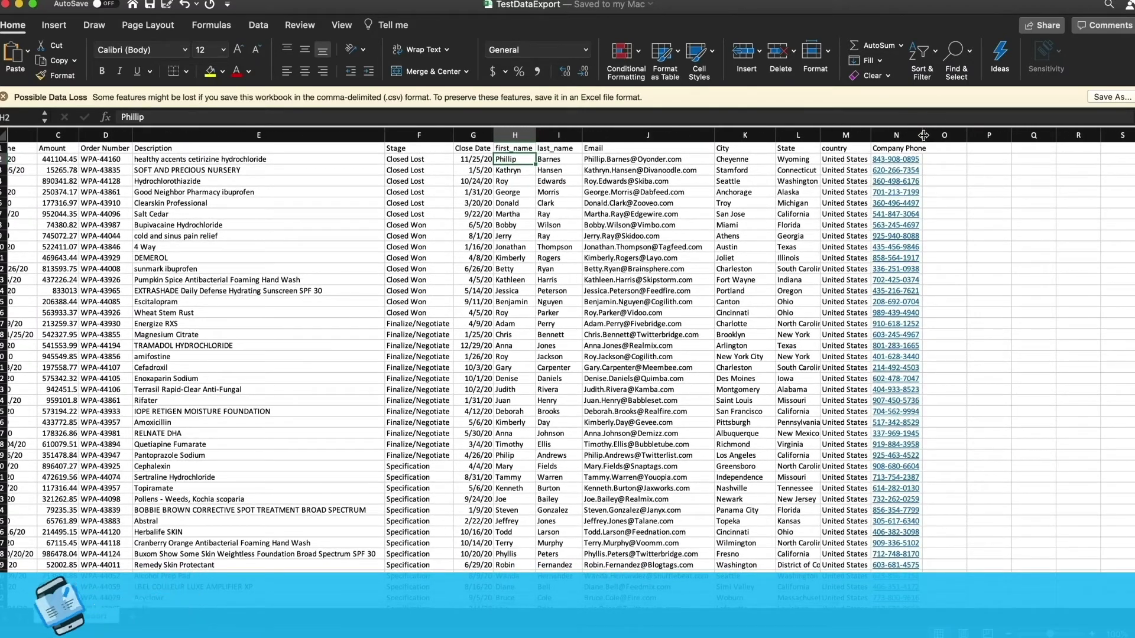
pyautogui.moveTo(923, 135); pyautogui.dragTo(929, 135)
pyautogui.click(945, 149)
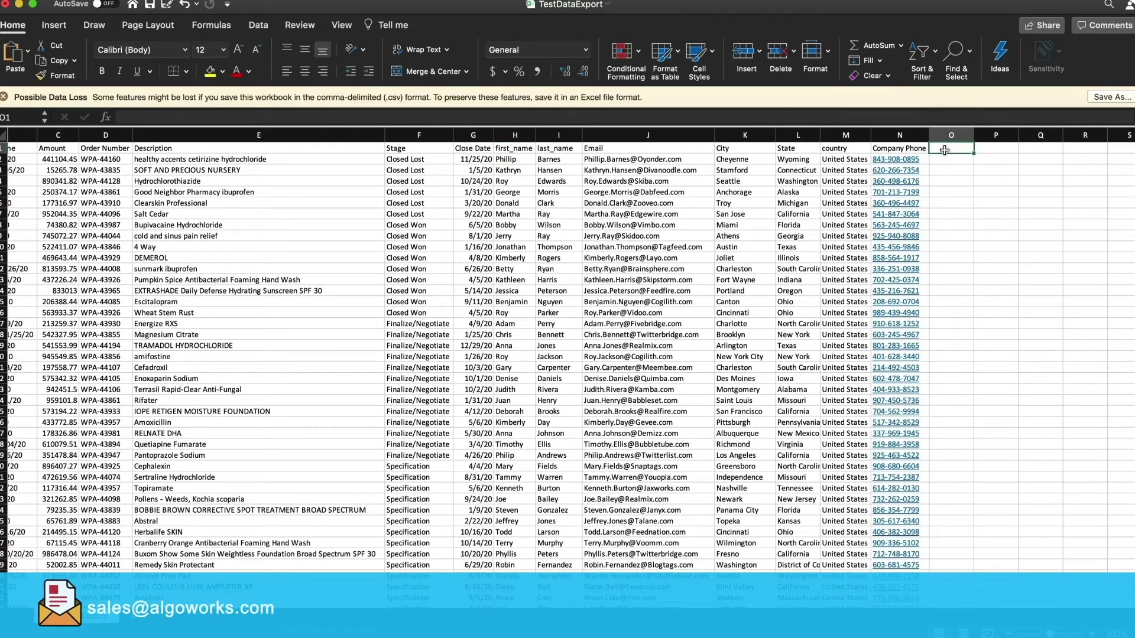
pyautogui.write('Account I')
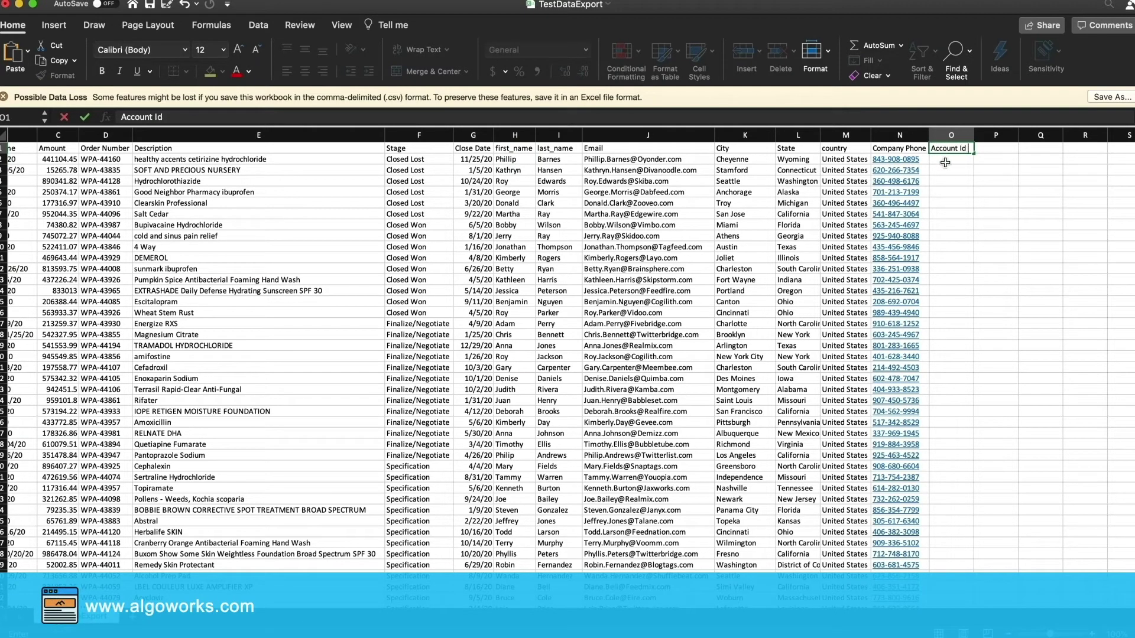
pyautogui.write('d')
pyautogui.press('Return')
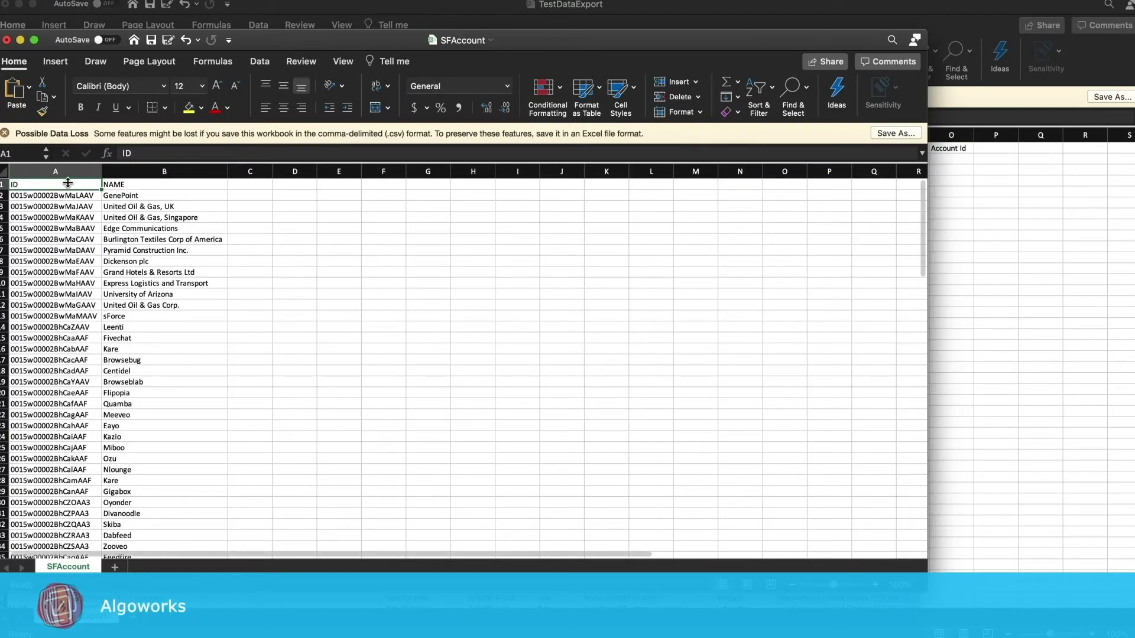
# In the SFAccount workbook, move the ID column from column A to column C, after the NAME column.
pyautogui.click(68, 180)
pyautogui.press('super+c')
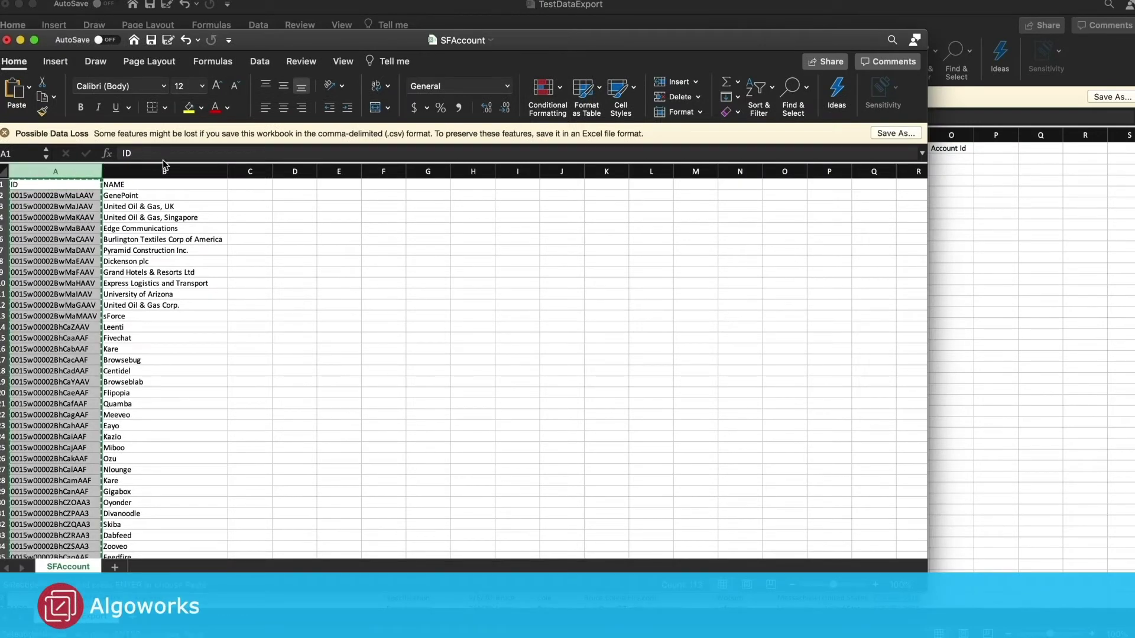
pyautogui.click(247, 177)
pyautogui.press('super+v')
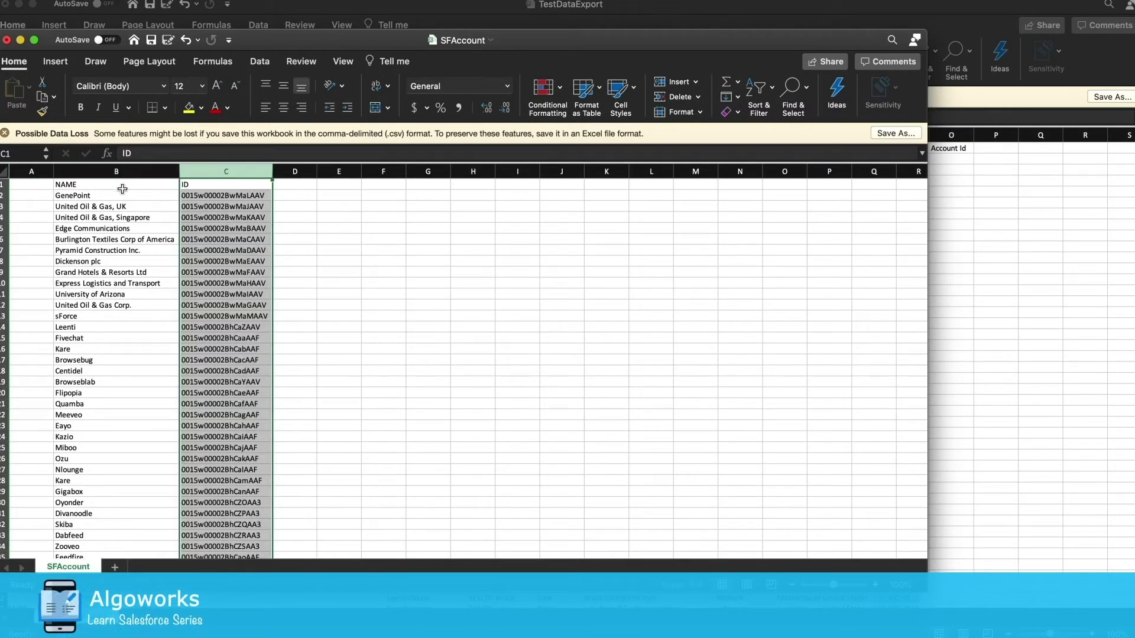
pyautogui.click(122, 188)
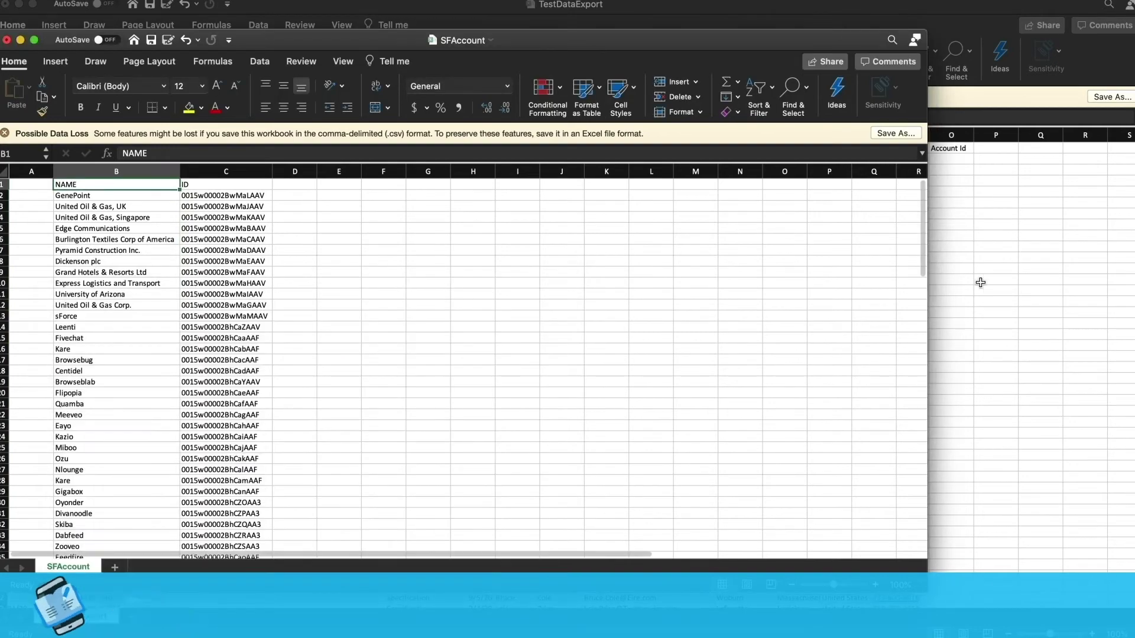
# Start a VLOOKUP formula in cell O2 of TestDataExport with the account name in A2 as the lookup value.
pyautogui.click(980, 282)
pyautogui.click(944, 157)
pyautogui.write('=')
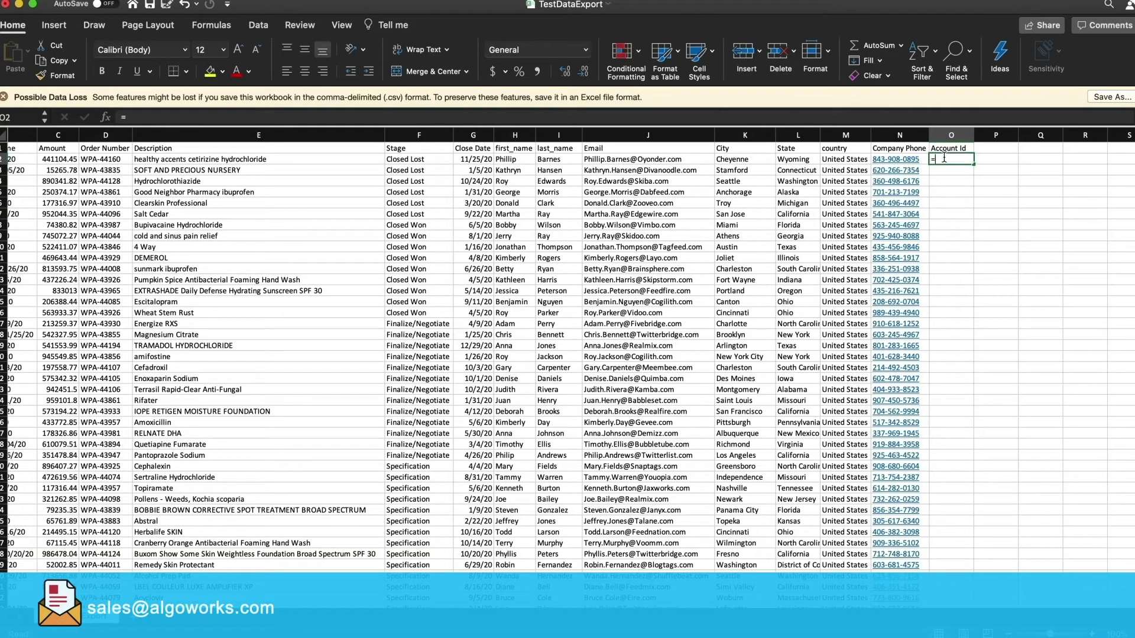
pyautogui.write('VLOOKUP(')
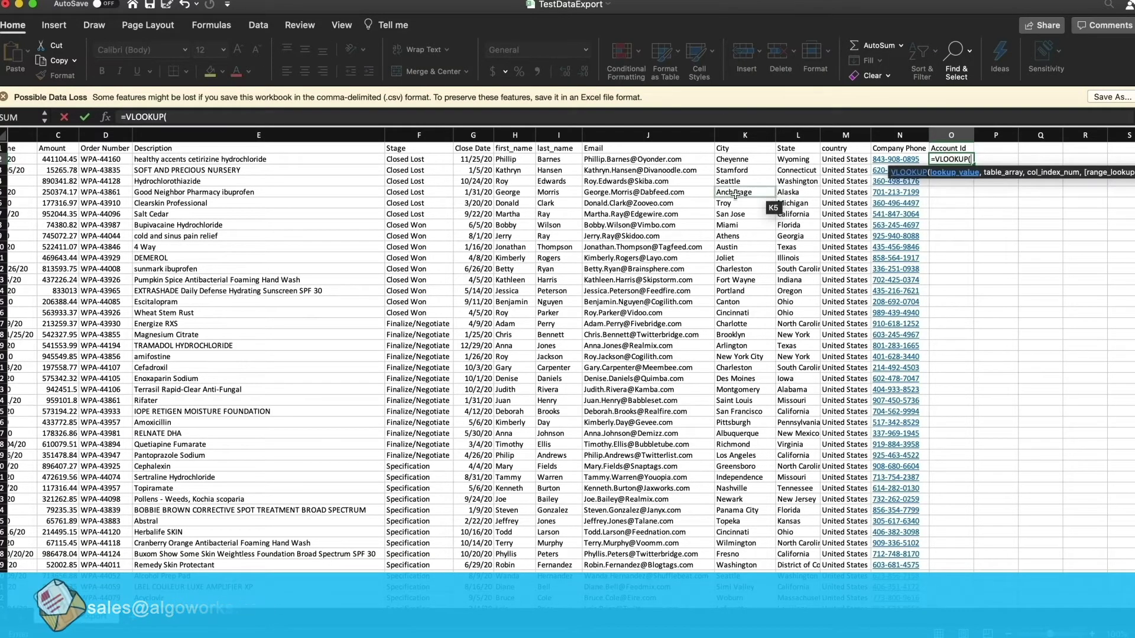
pyautogui.hscroll(-5, 735, 194)
pyautogui.click(23, 158)
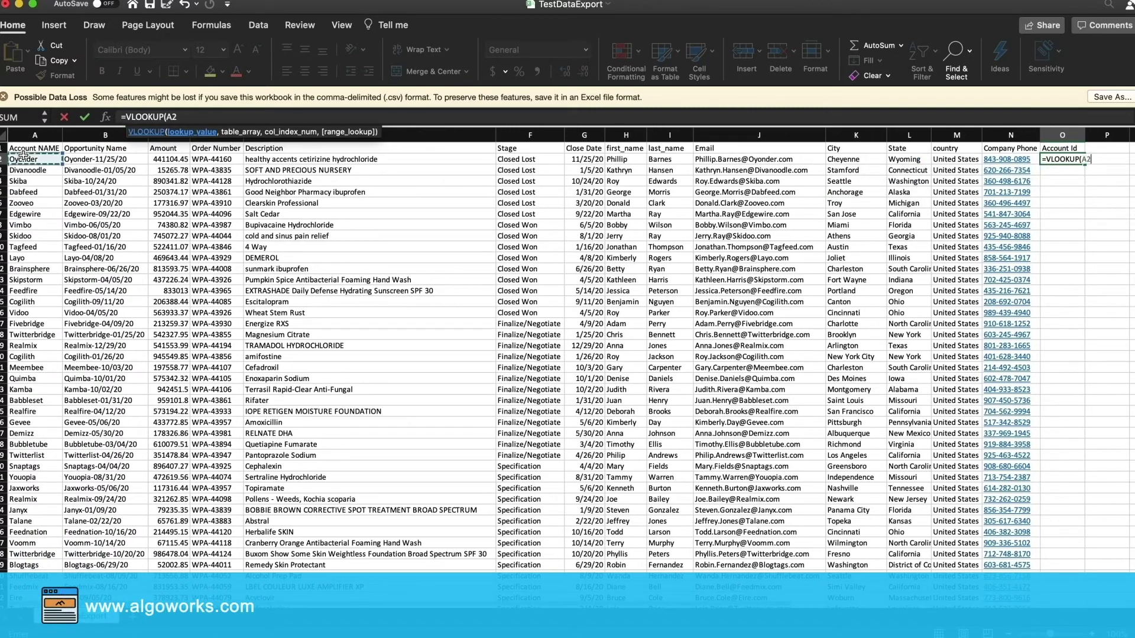
# Complete the VLOOKUP with SFAccount columns B:C as the table array, 2 as the column index and f as the range lookup.
pyautogui.write(',')
pyautogui.press('super+grave')
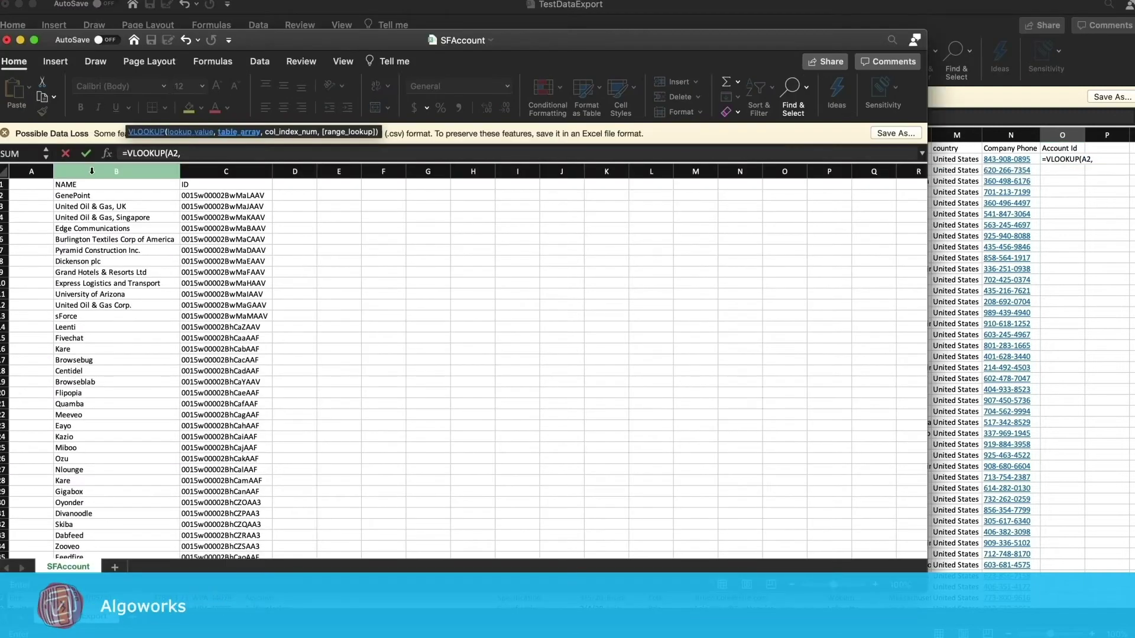
pyautogui.moveTo(93, 172); pyautogui.dragTo(213, 172)
pyautogui.write(',')
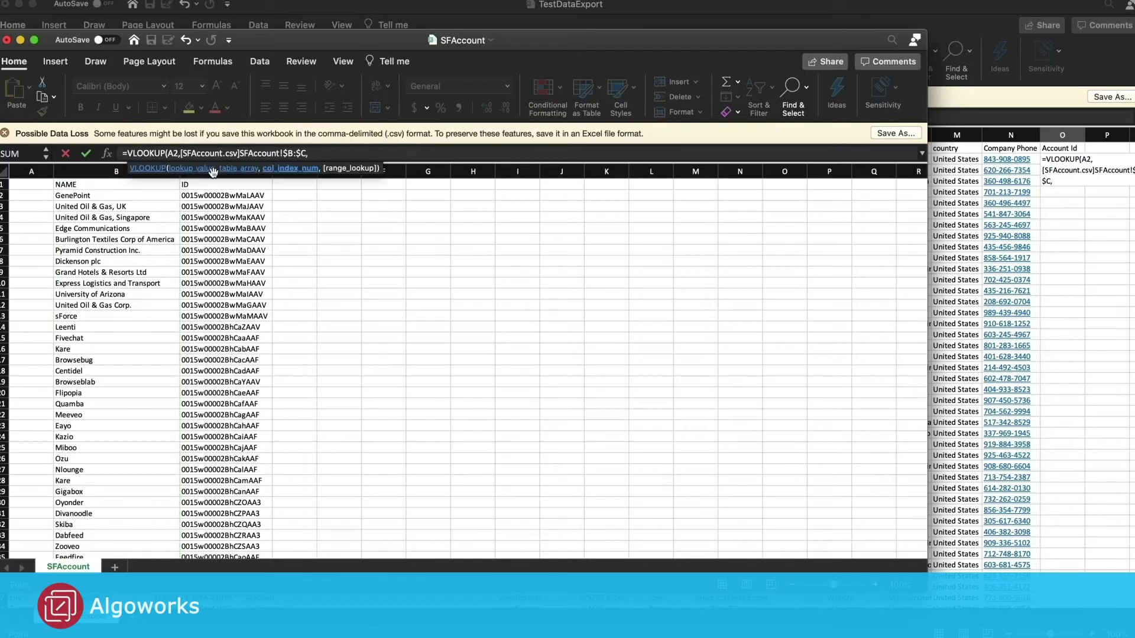
pyautogui.write('2,f')
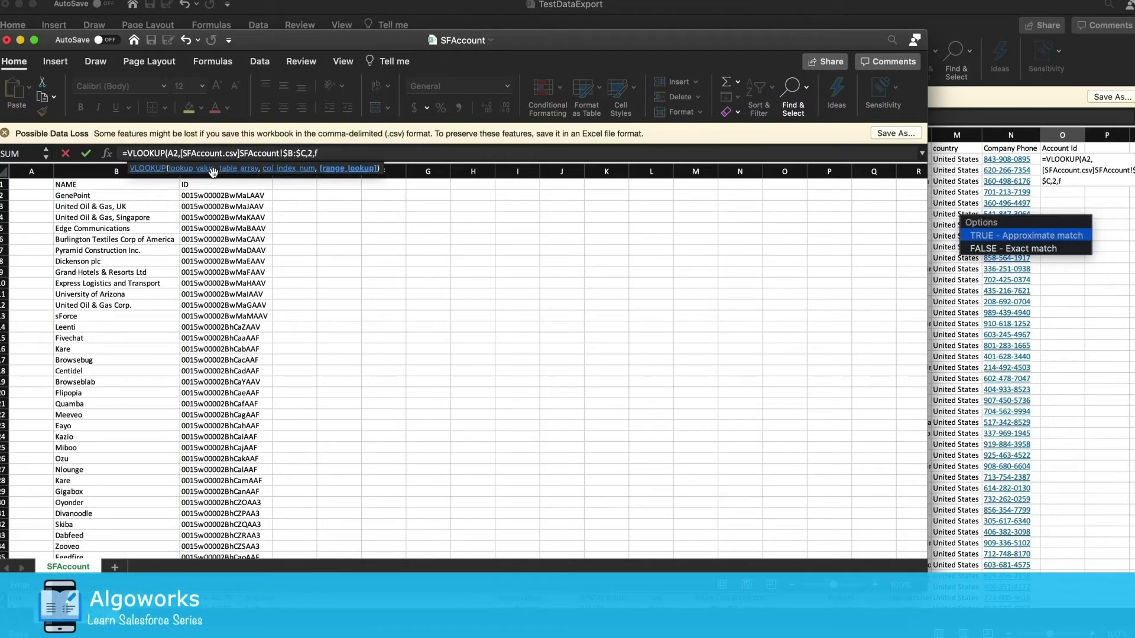
pyautogui.press('Down')
pyautogui.write('f)')
pyautogui.press('Tab')
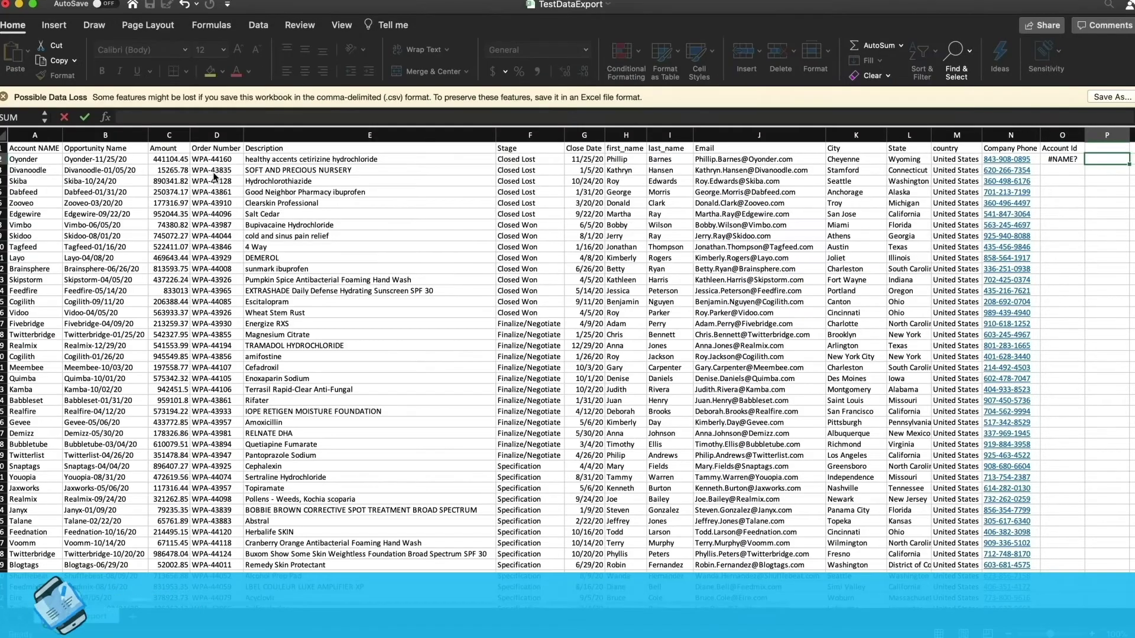
# Widen the Account Id column and change the range lookup argument of the O2 formula to FALSE for an exact match.
pyautogui.click(1061, 159)
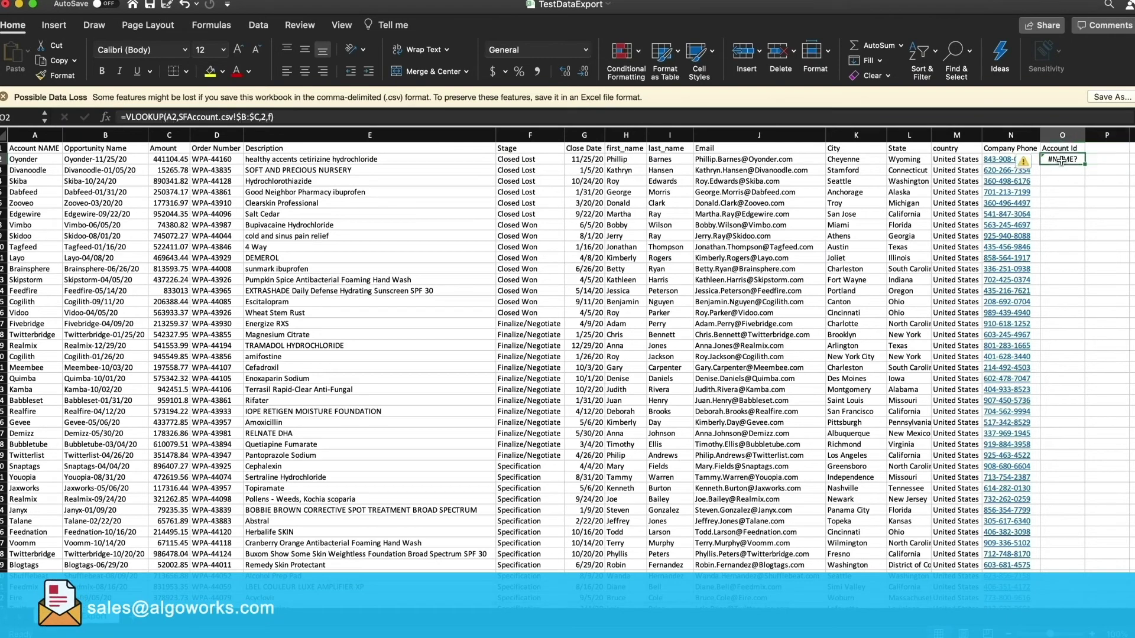
pyautogui.hscroll(5, 927, 240)
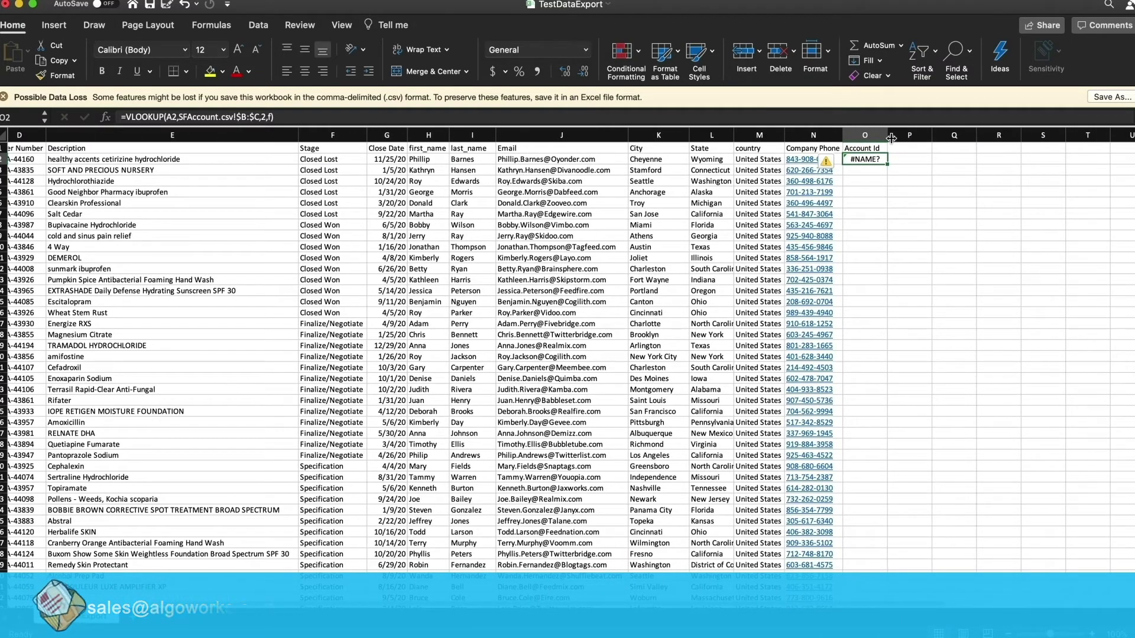
pyautogui.moveTo(887, 135); pyautogui.dragTo(931, 135)
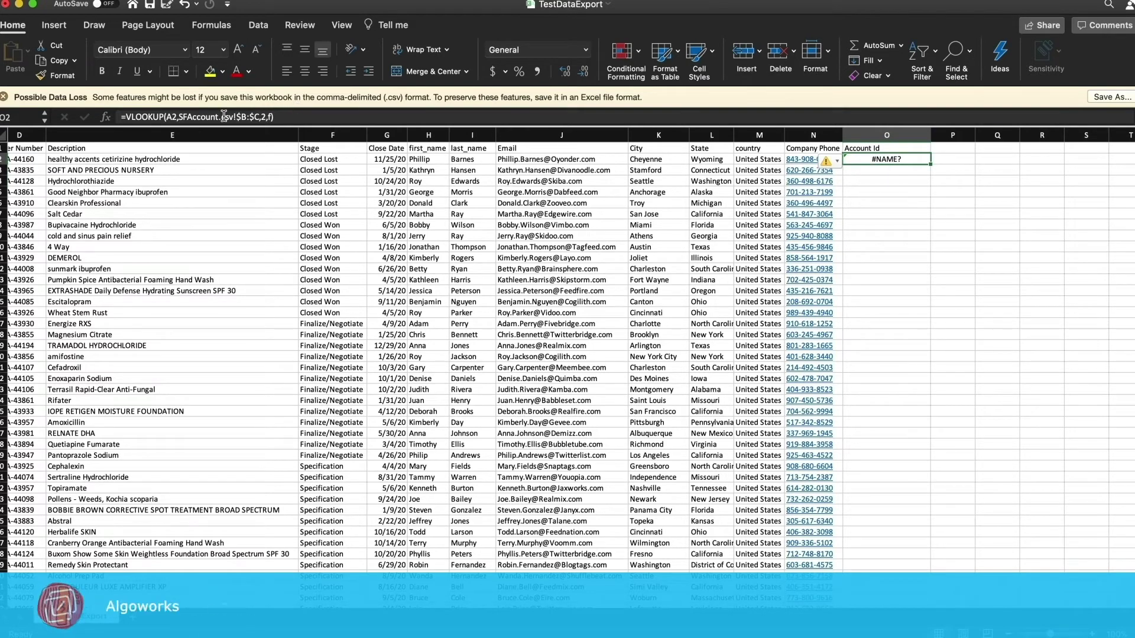
pyautogui.click(282, 117)
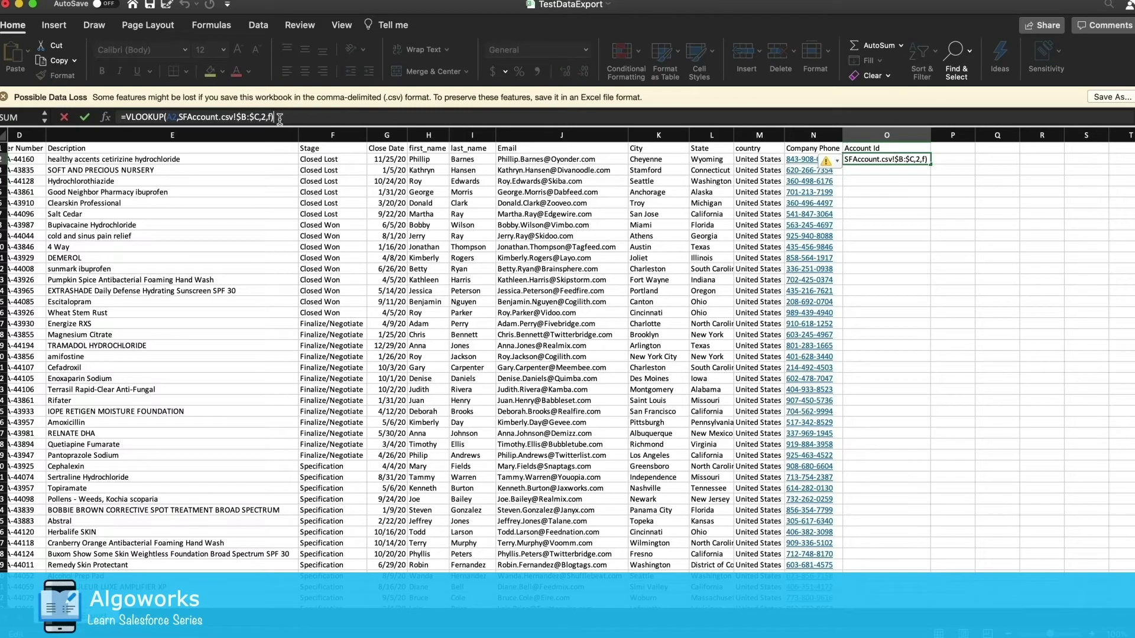
pyautogui.press('BackSpace')
pyautogui.doubleClick(307, 171)
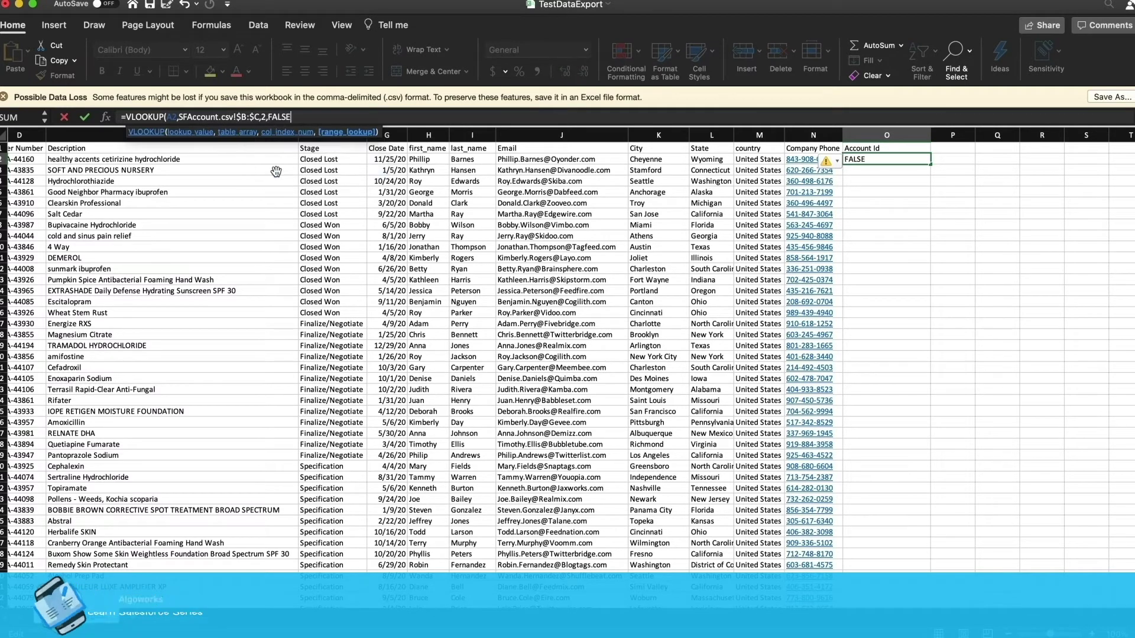
pyautogui.write(')')
pyautogui.press('Return')
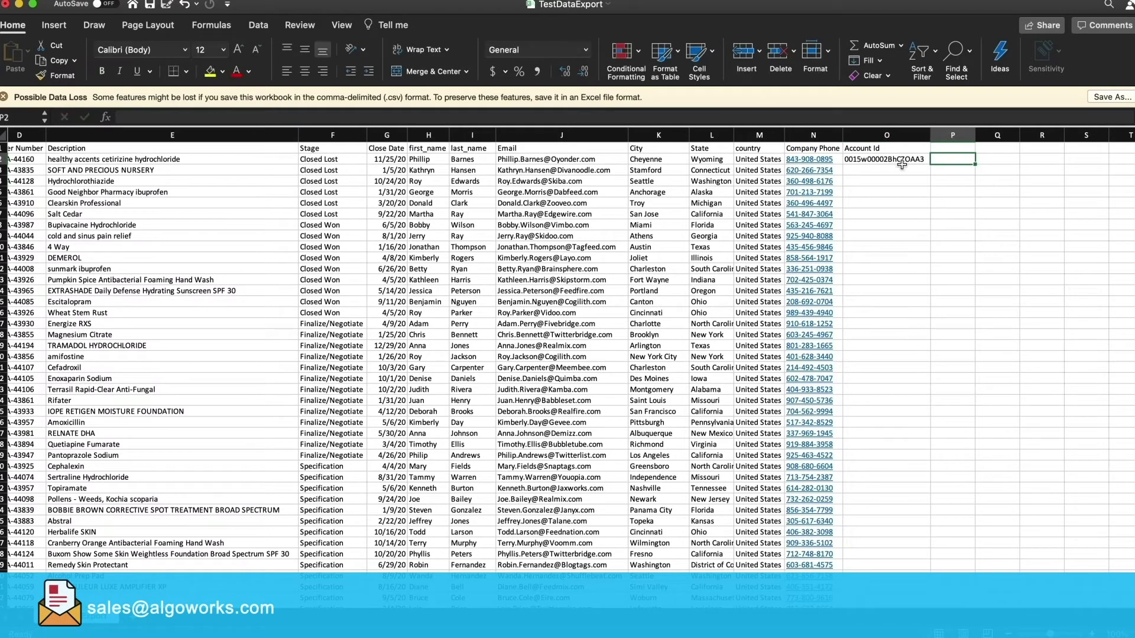
# Fill the O2 VLOOKUP formula down the Account Id column and check it against the names and IDs in SFAccount.
pyautogui.click(902, 164)
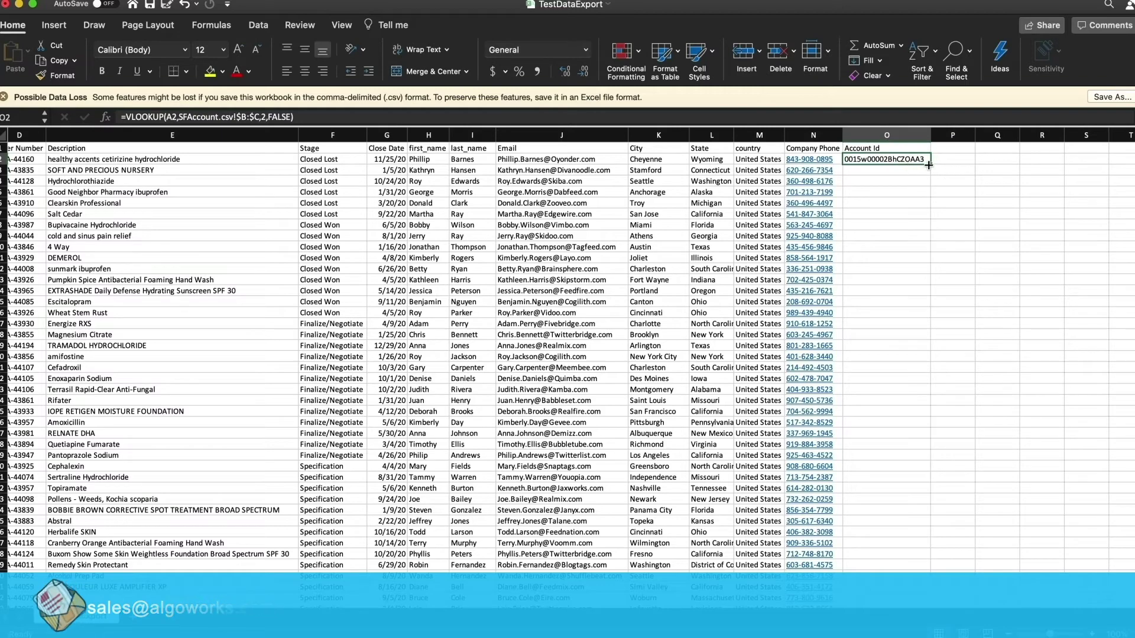
pyautogui.doubleClick(929, 165)
pyautogui.click(881, 193)
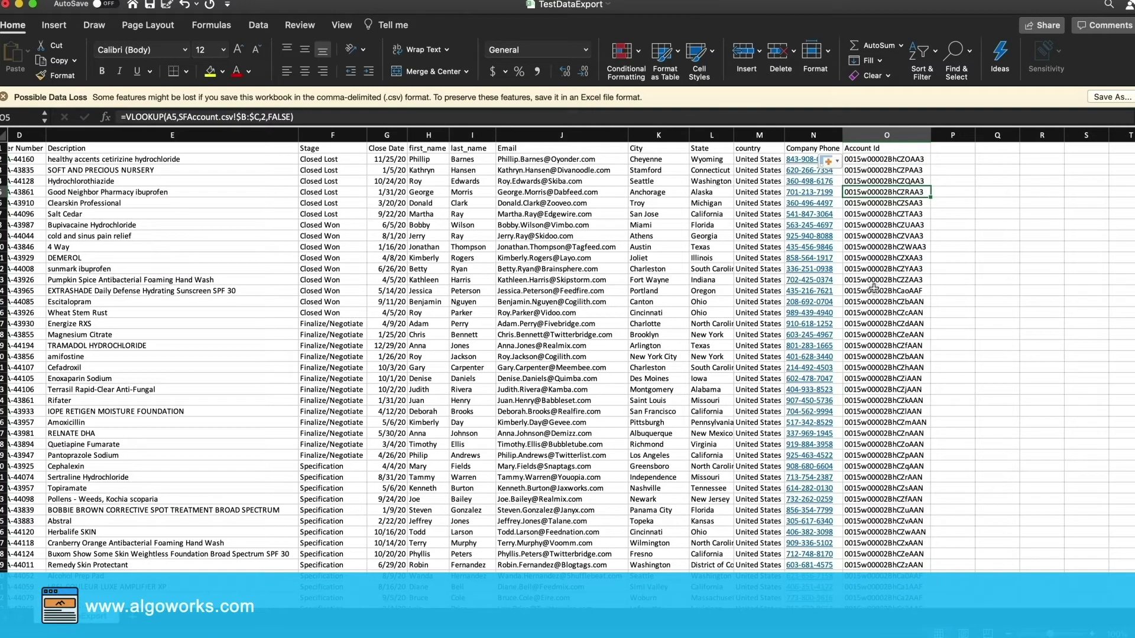
pyautogui.click(881, 158)
pyautogui.hscroll(-5, 126, 211)
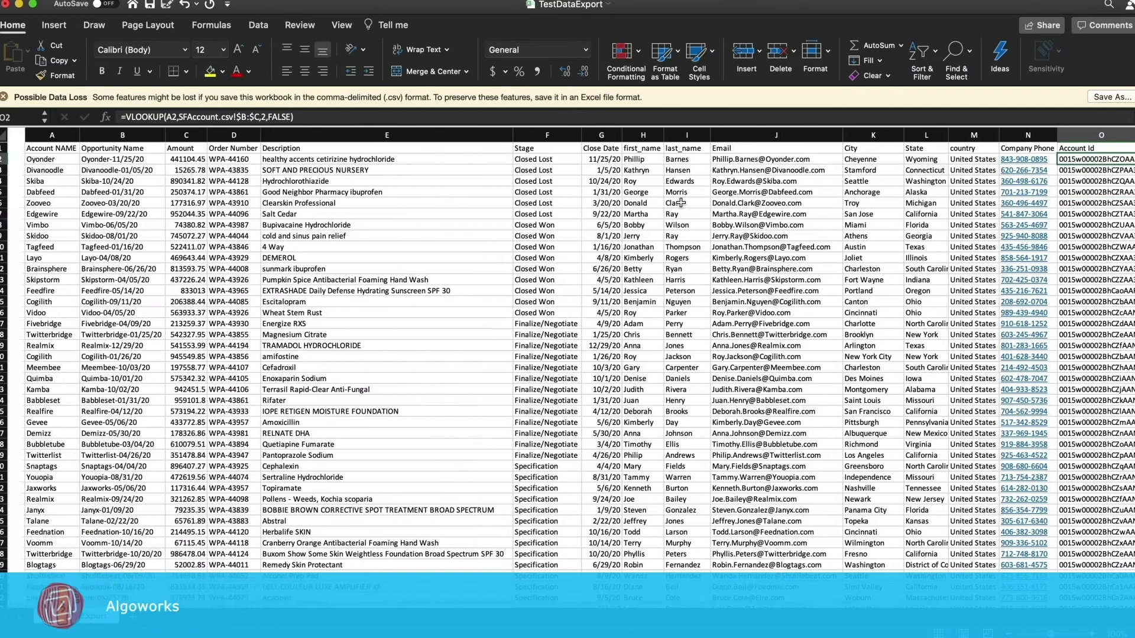
pyautogui.click(49, 161)
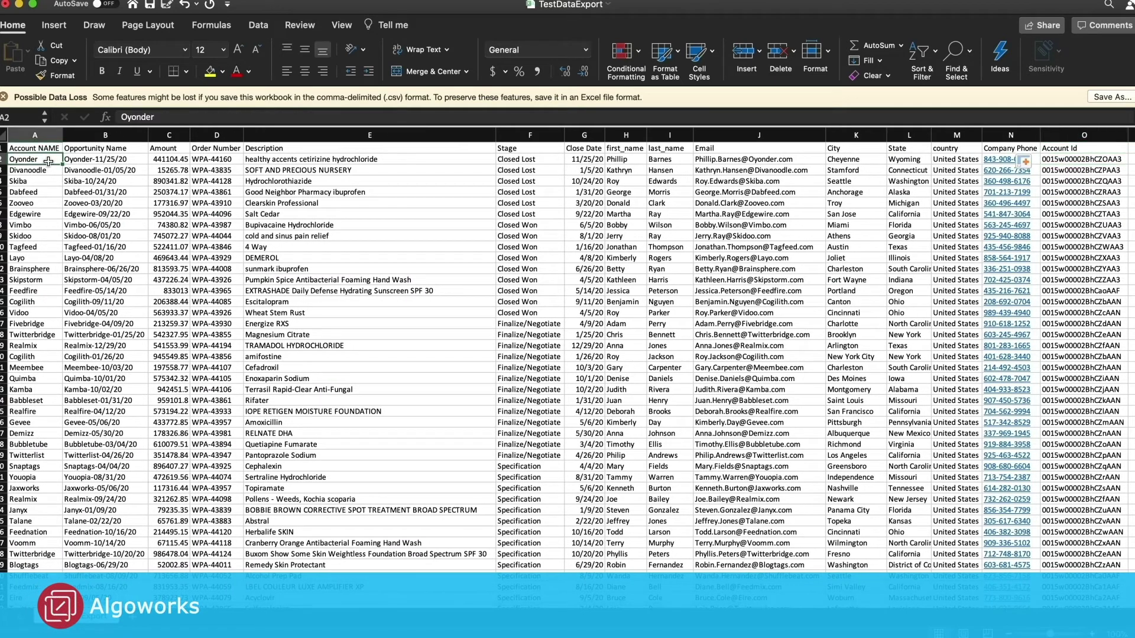
pyautogui.press('super+grave')
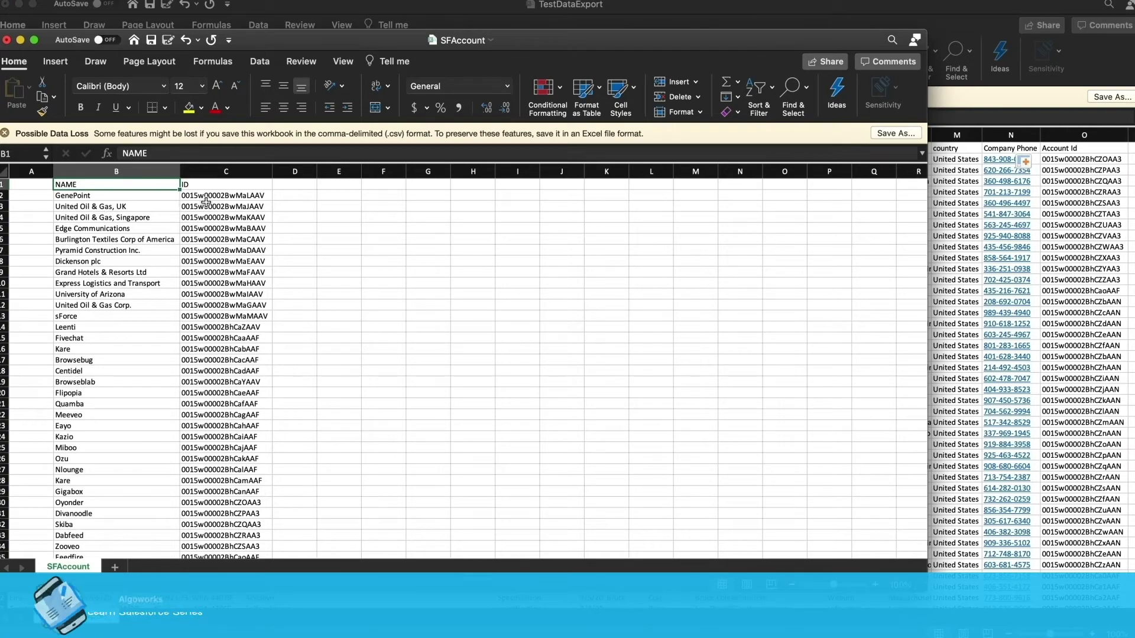
pyautogui.press('super+grave')
# Copy the first_name, last_name, Email and Account Id columns of TestDataExport into a new blank workbook.
pyautogui.hscroll(4, 763, 137)
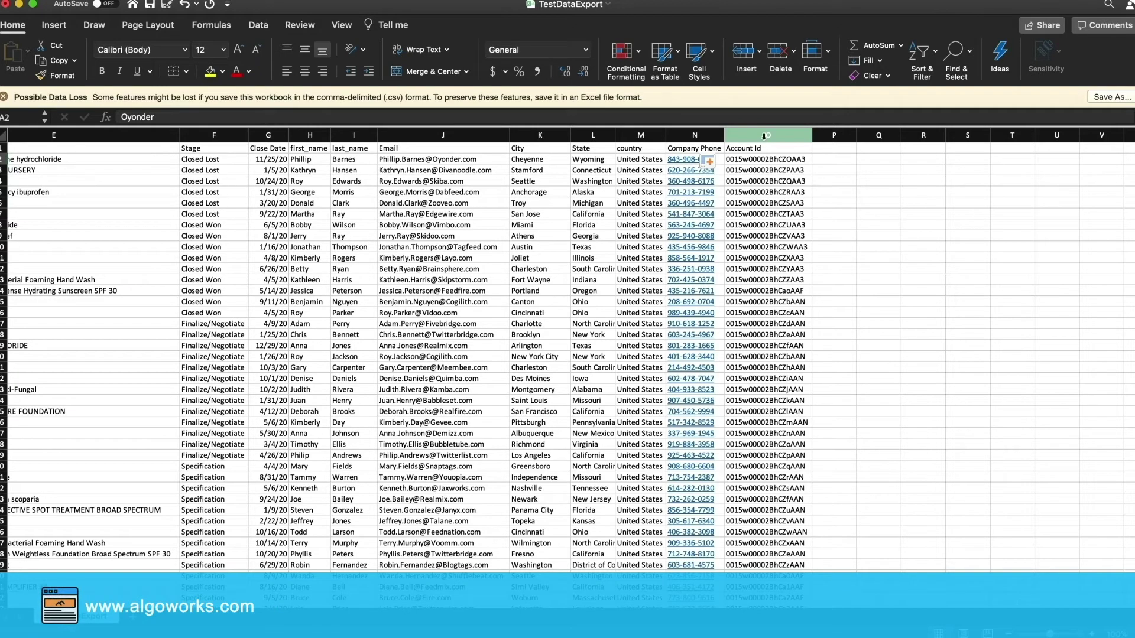
pyautogui.click(764, 137)
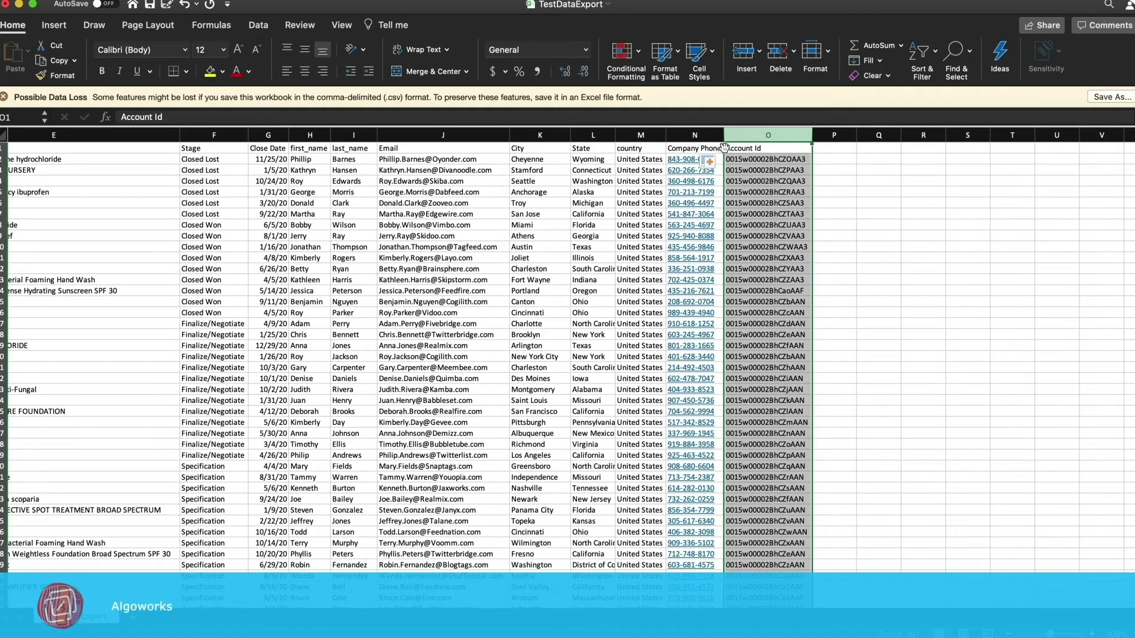
pyautogui.click(404, 137)
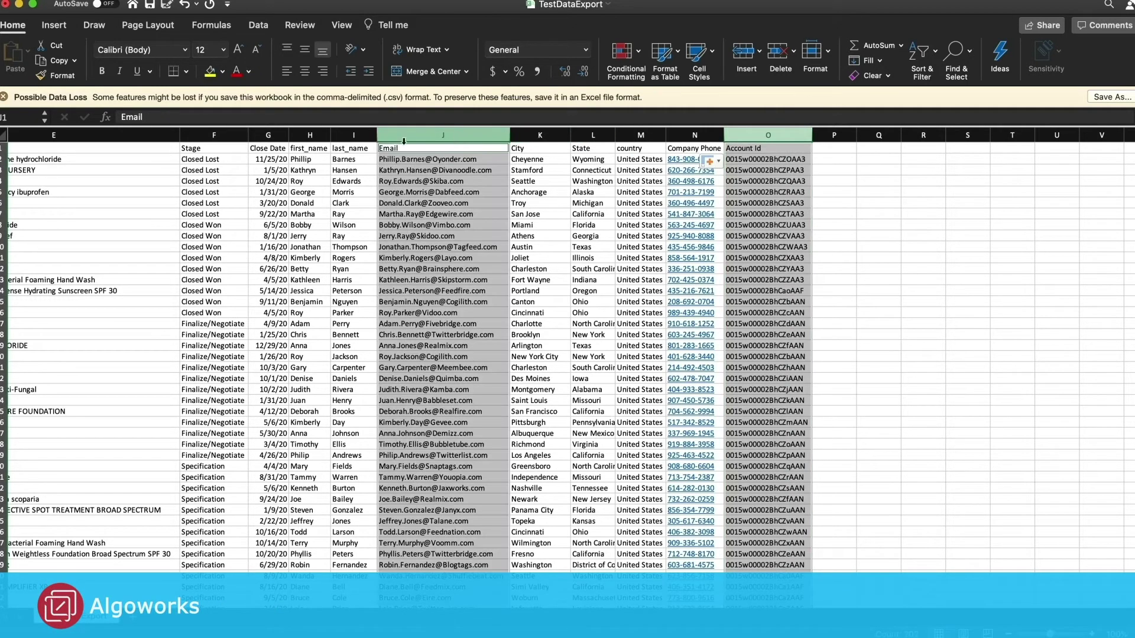
pyautogui.keyDown('super'); pyautogui.click(309, 136); pyautogui.keyUp('super')
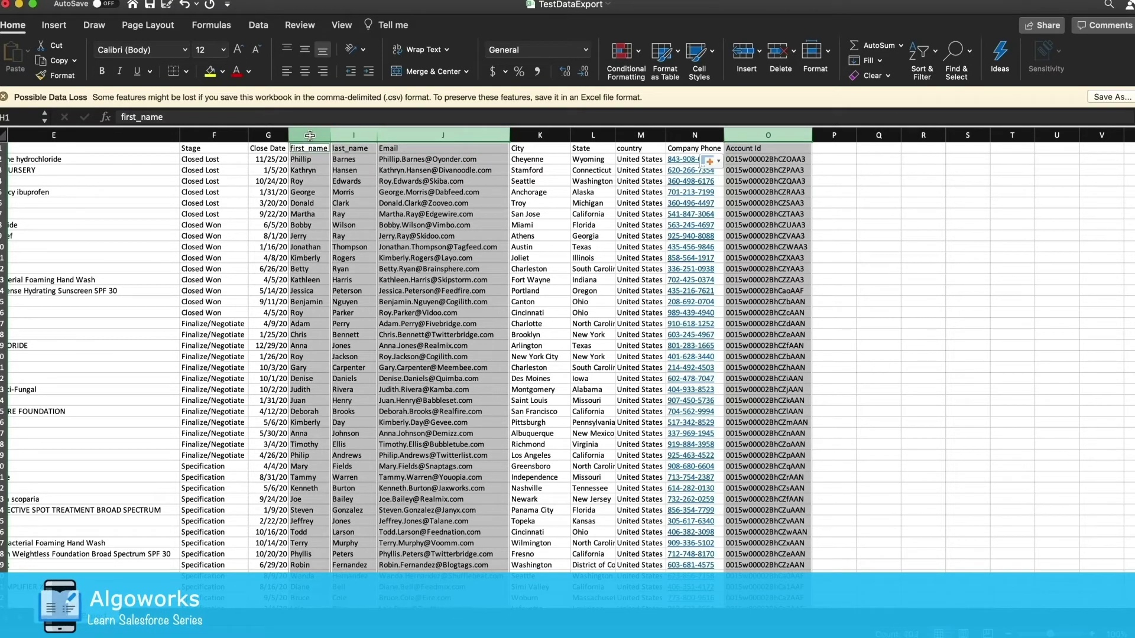
pyautogui.press('super+c')
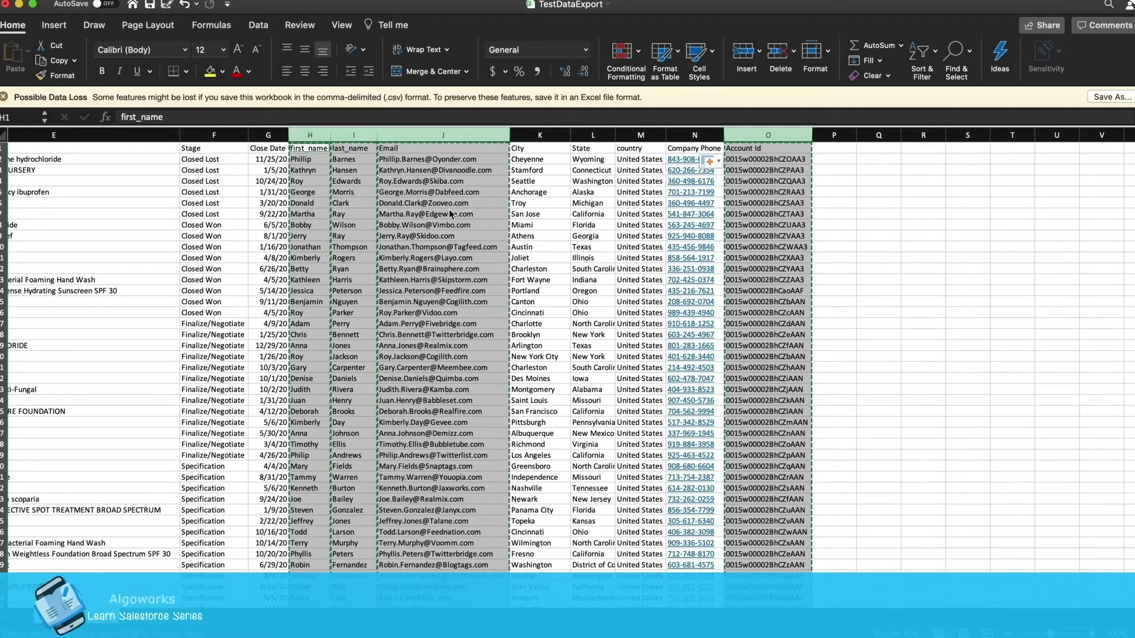
pyautogui.press('super+n')
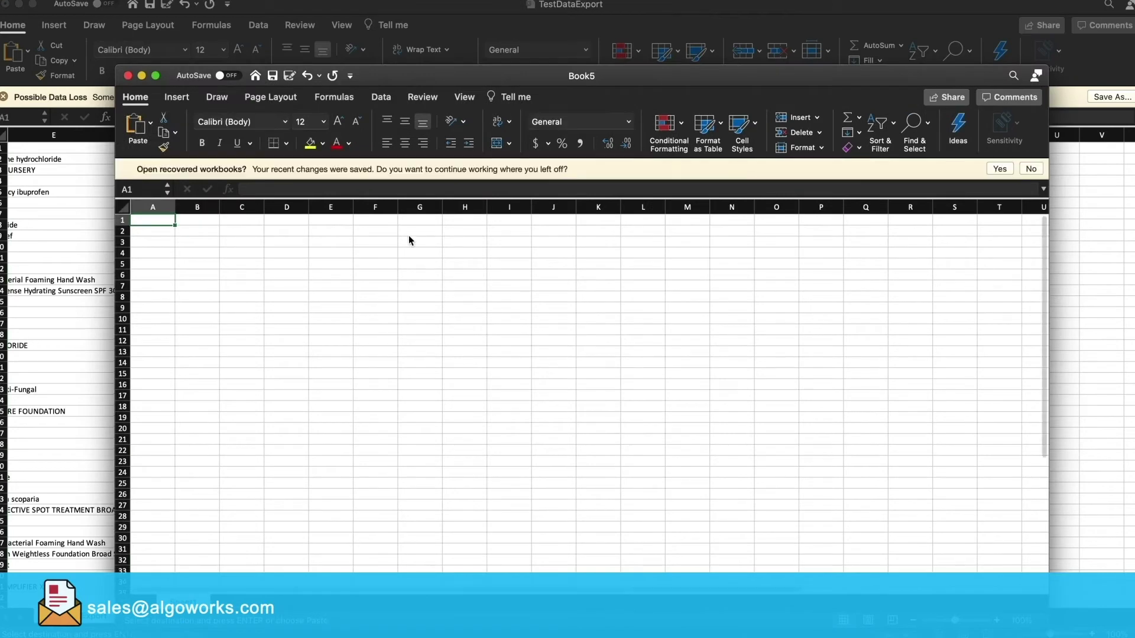
pyautogui.press('super+v')
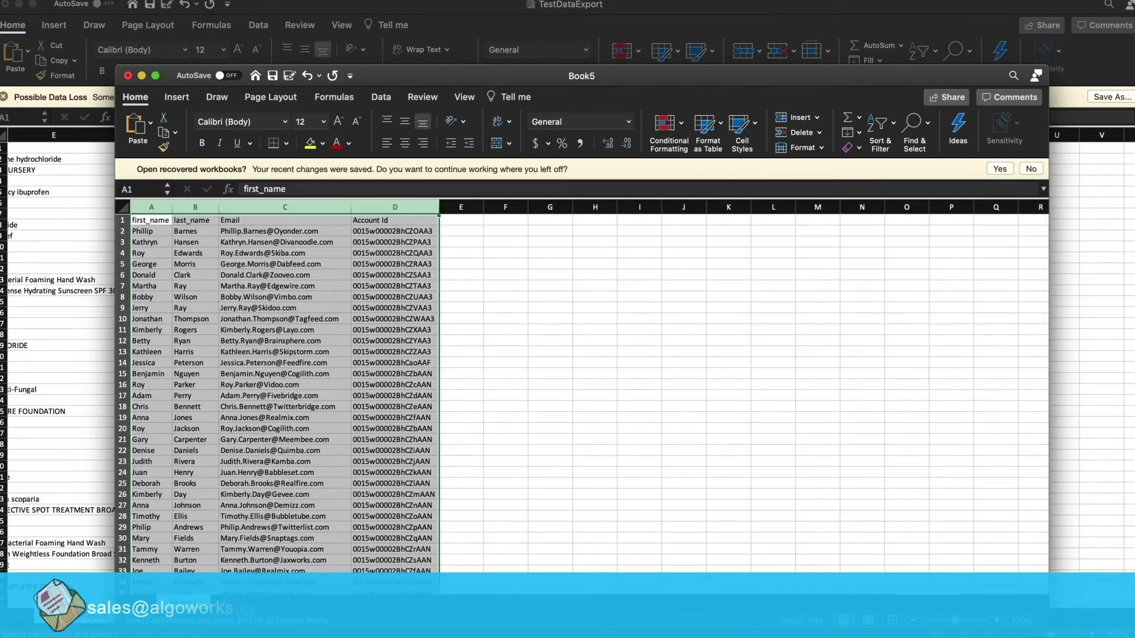
# Save the new workbook as Contact in CSV UTF-8 (Comma delimited) format in the Algoworks Learn Salesforce folder.
pyautogui.click(74, 0)
pyautogui.click(114, 93)
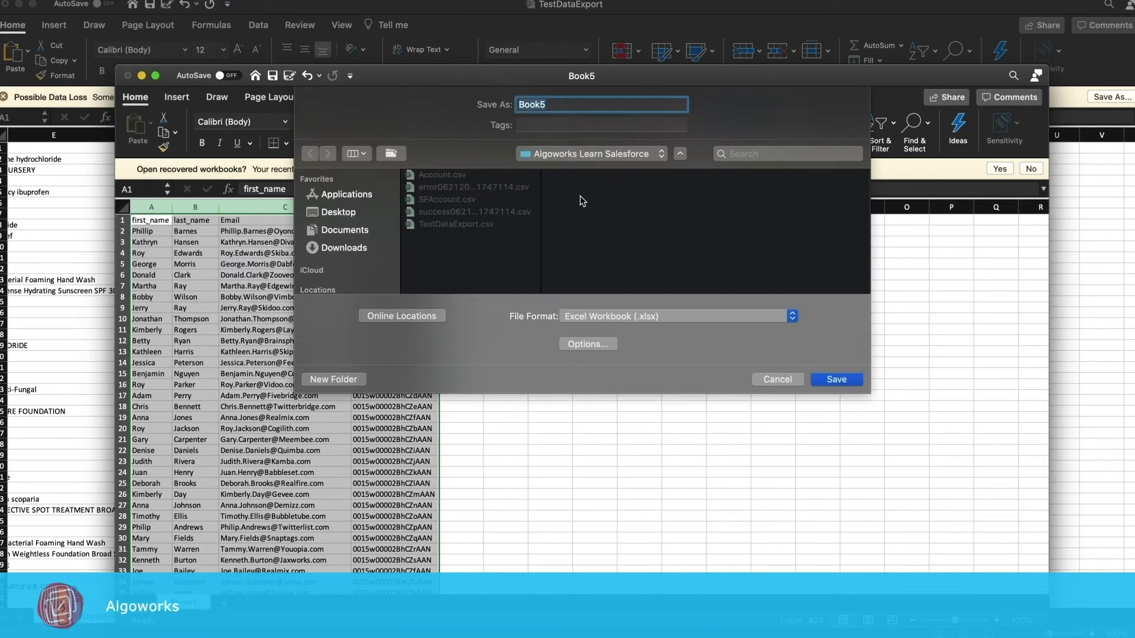
pyautogui.write('Contact')
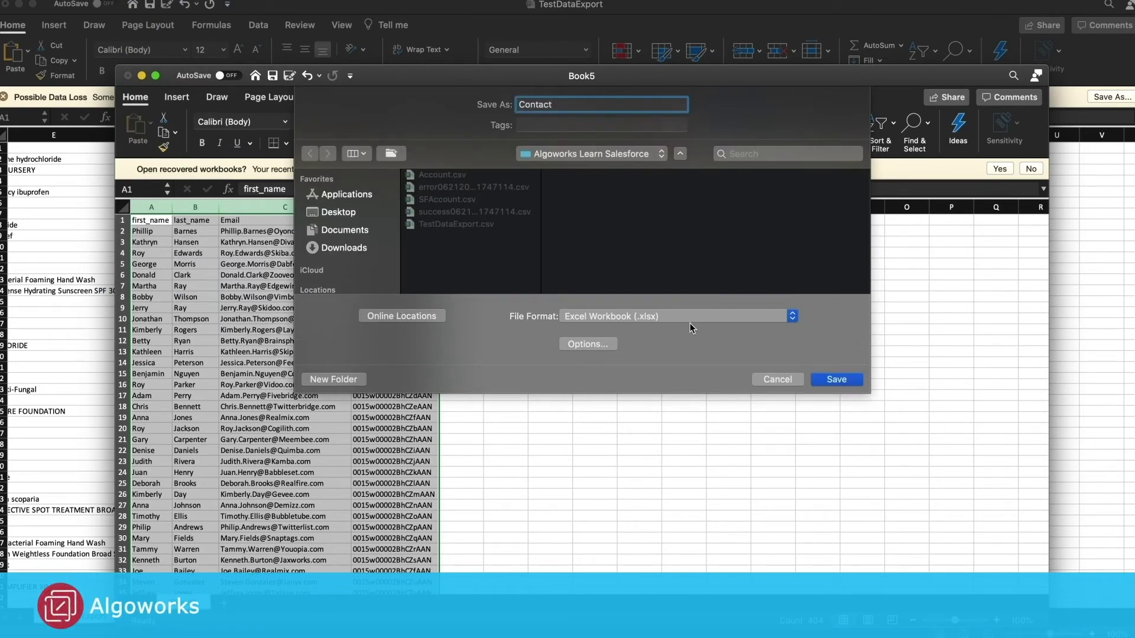
pyautogui.click(690, 322)
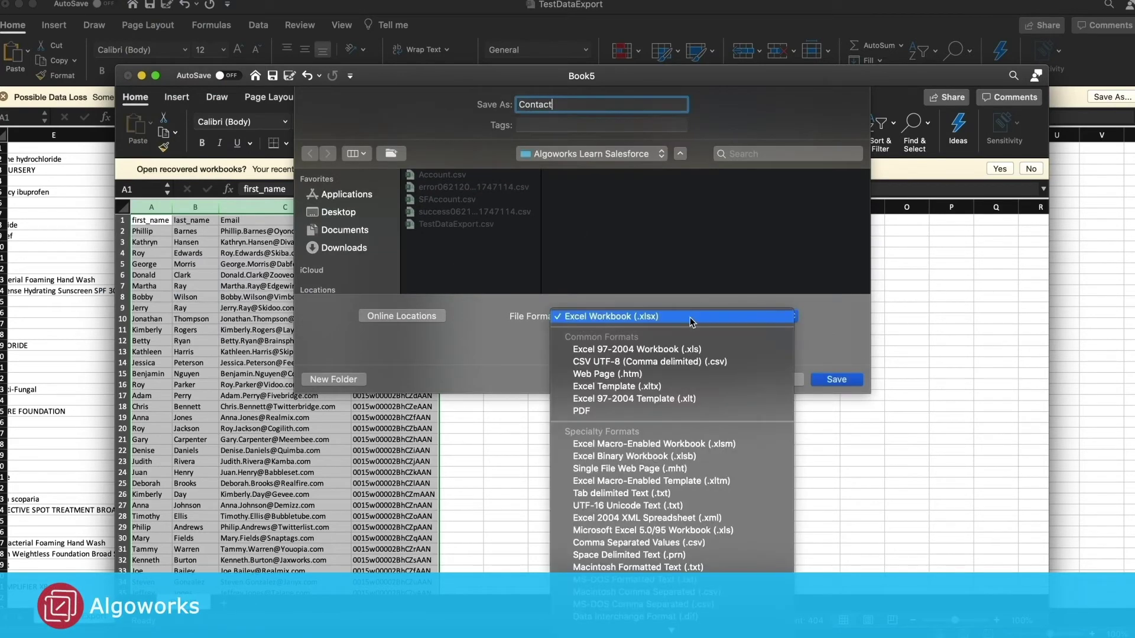
pyautogui.click(667, 362)
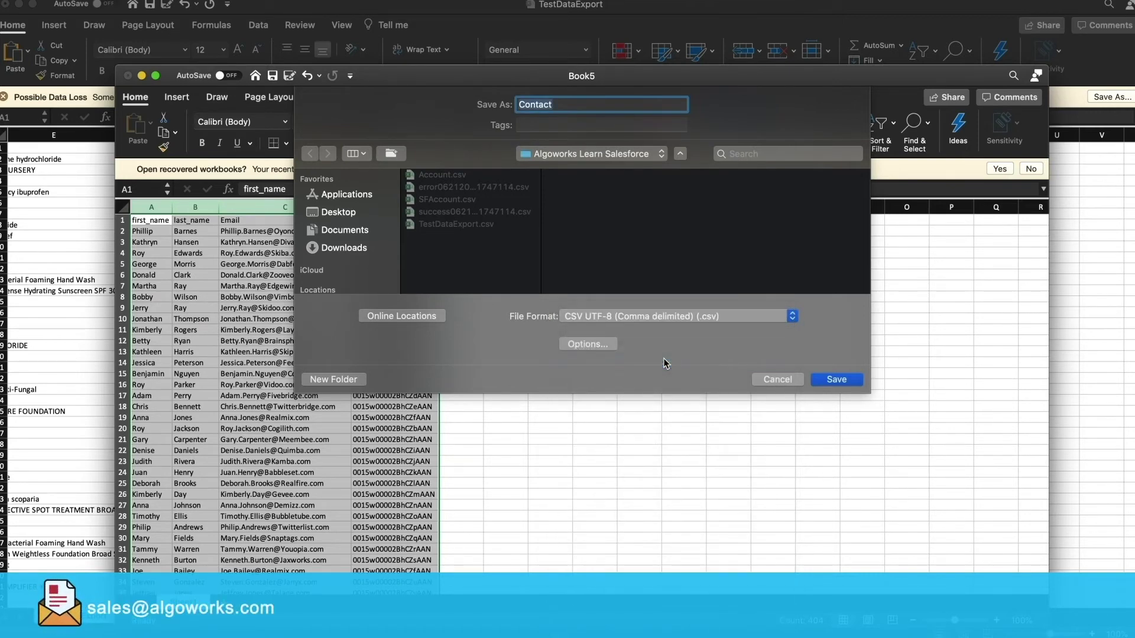
pyautogui.click(852, 384)
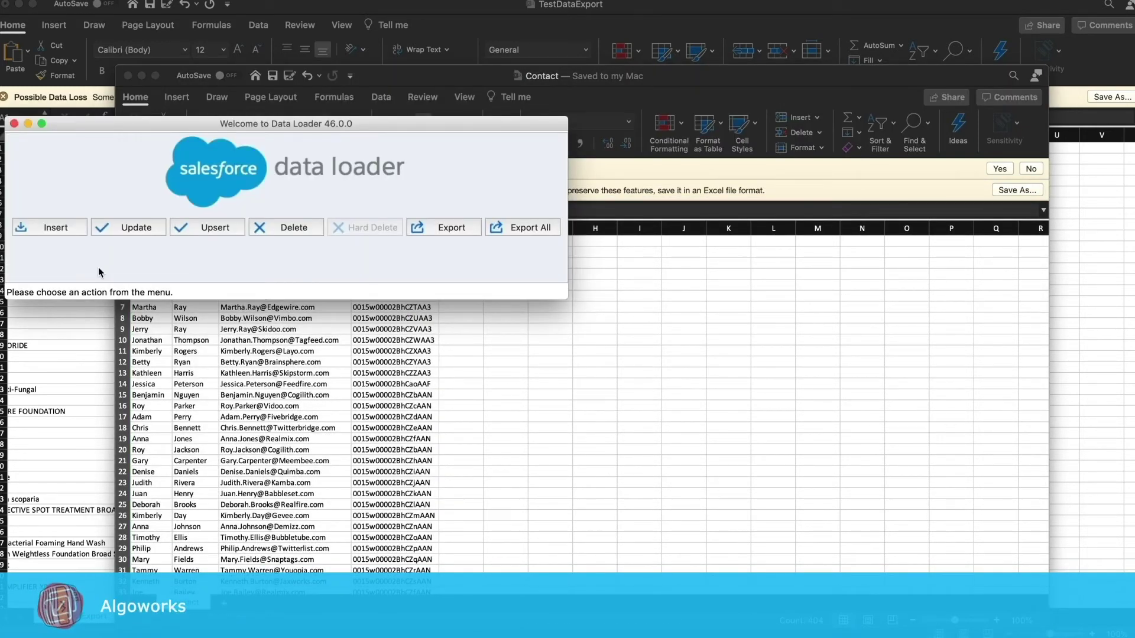
# In Data Loader, set up an insert for the Contact (Contact) object using Contact.csv and proceed to field mapping.
pyautogui.click(44, 228)
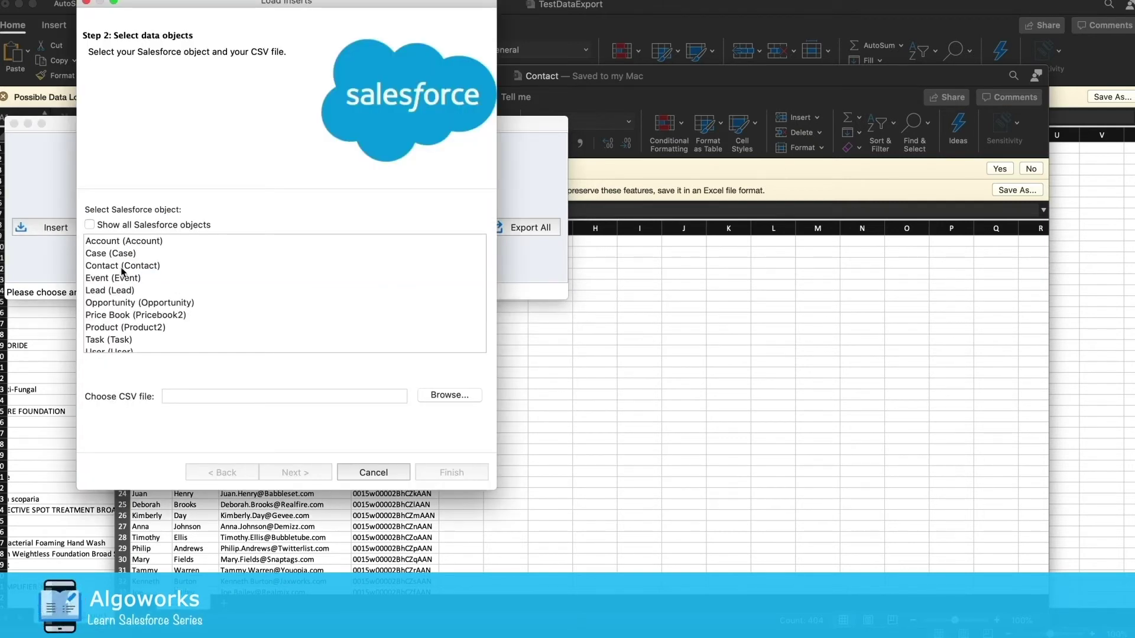
pyautogui.click(121, 268)
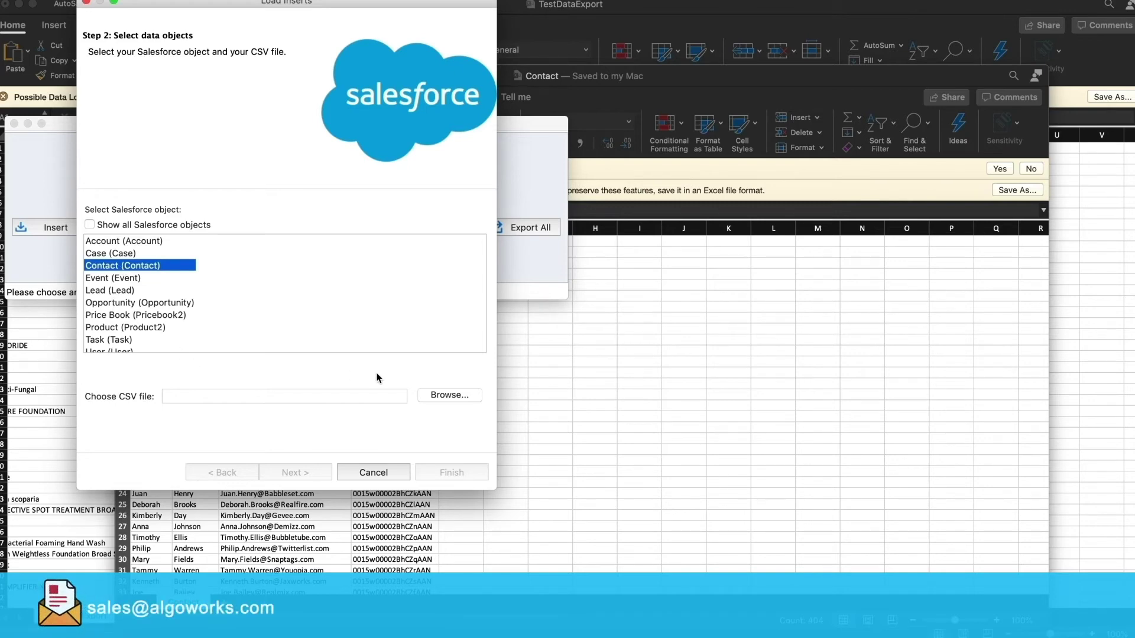
pyautogui.click(450, 395)
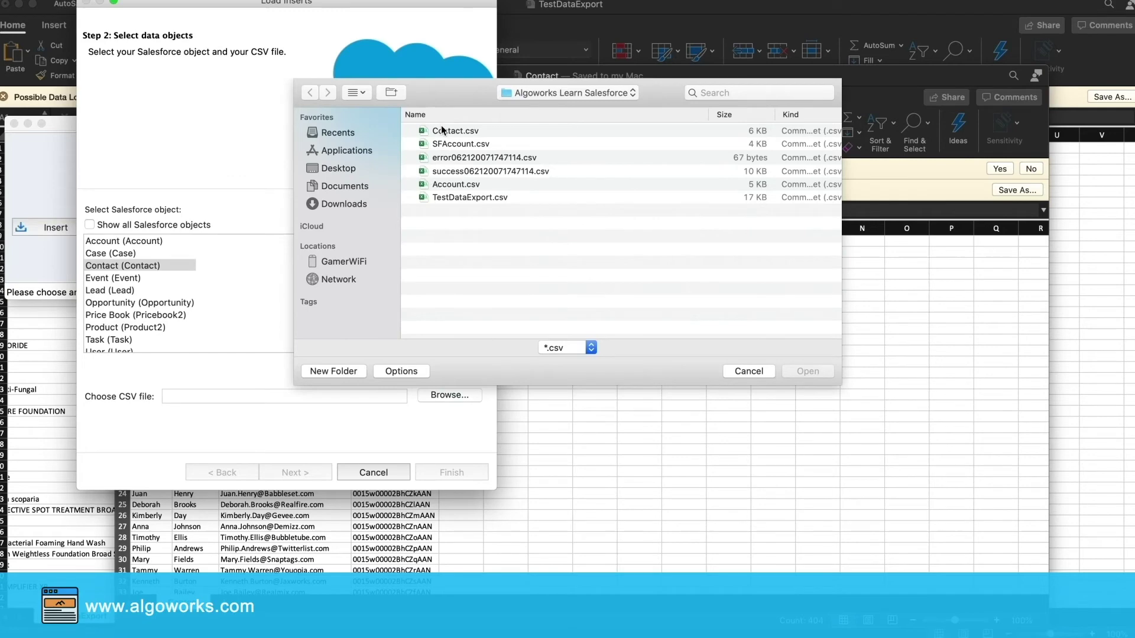
pyautogui.click(443, 130)
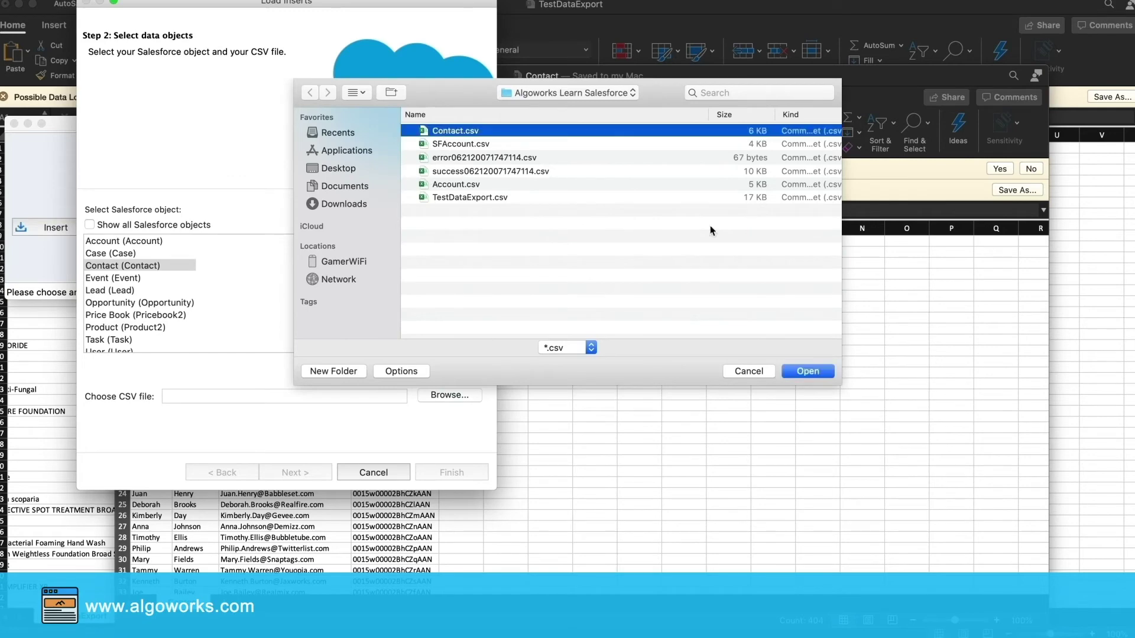
pyautogui.click(807, 367)
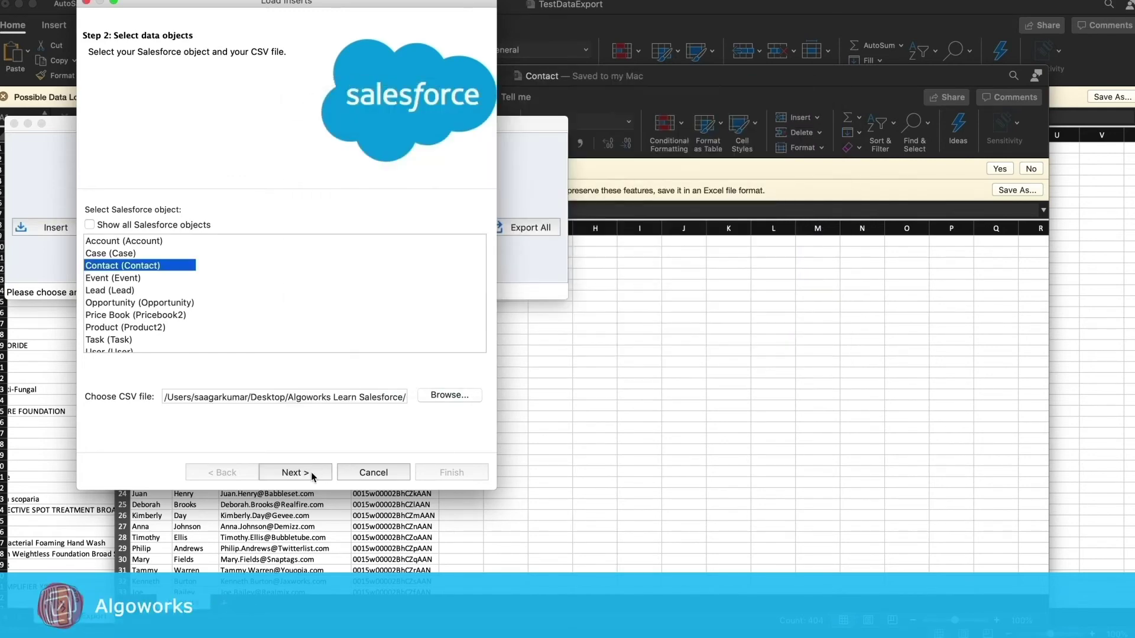
pyautogui.click(310, 472)
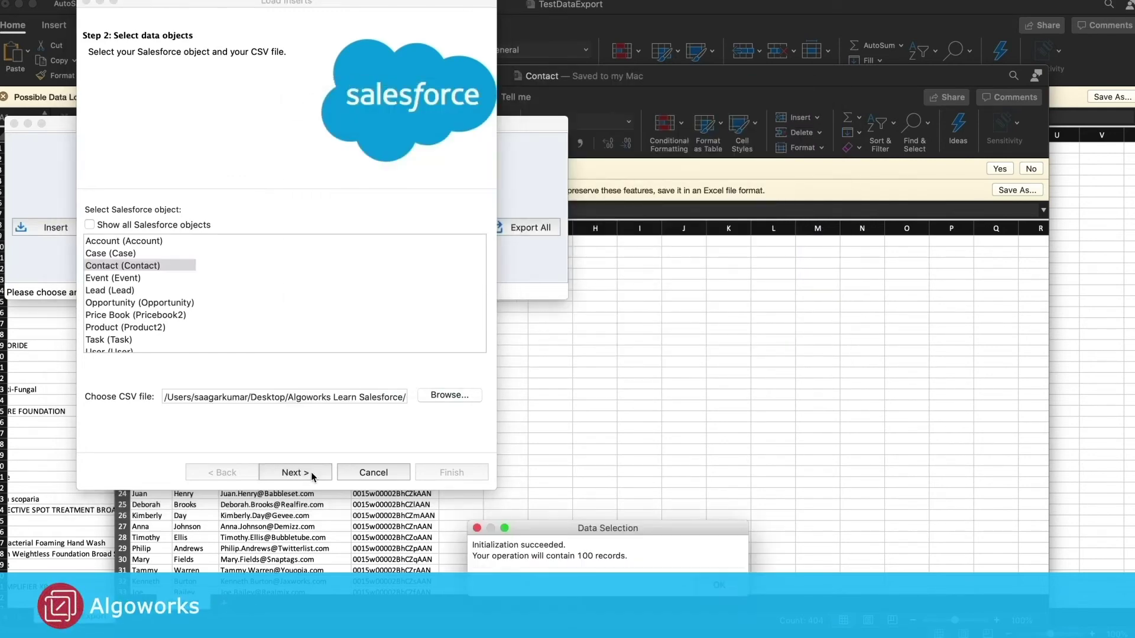
pyautogui.click(717, 582)
# Create a field map that matches the Account Id column to AccountId and the Email column to Email.
pyautogui.click(239, 211)
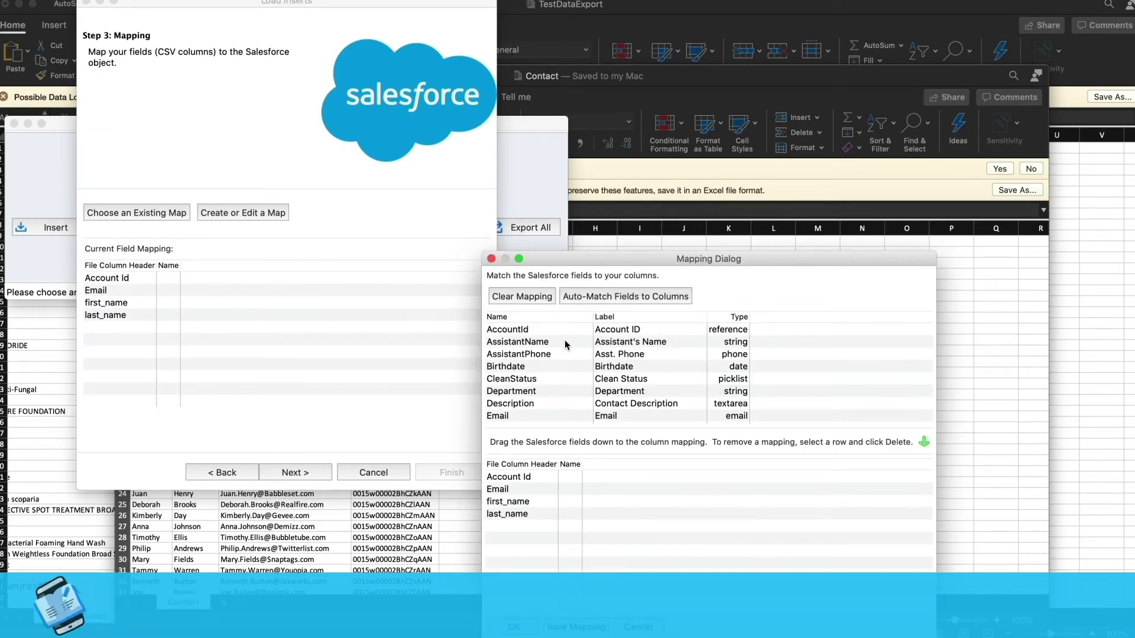
pyautogui.click(529, 331)
pyautogui.moveTo(529, 333); pyautogui.dragTo(570, 481)
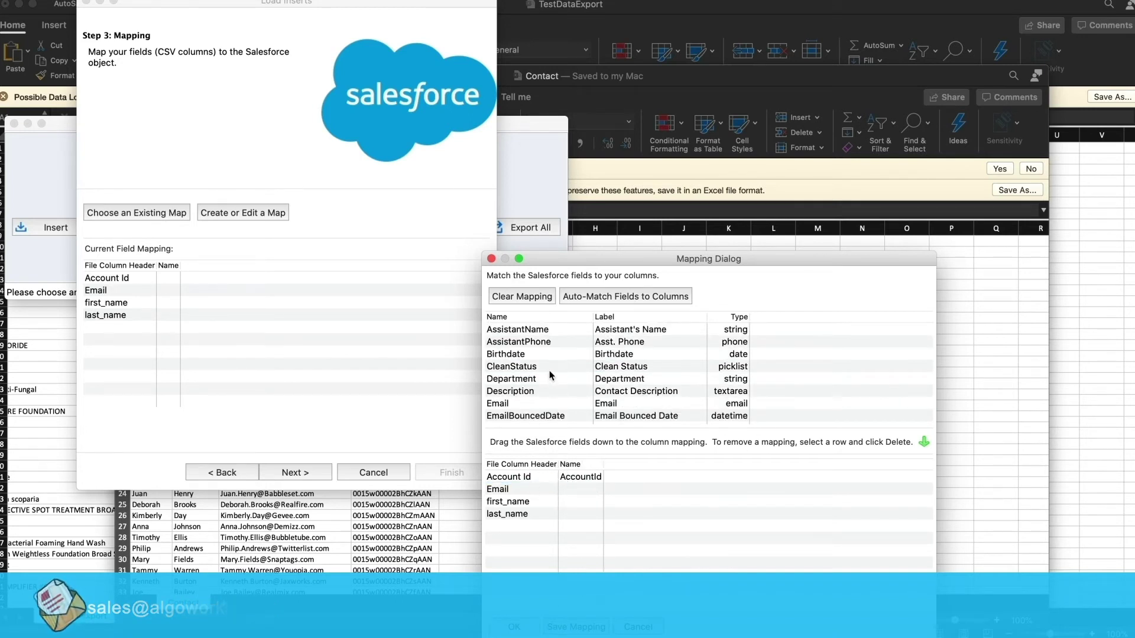
pyautogui.scroll(-1, 530, 377)
pyautogui.scroll(-3, 530, 376)
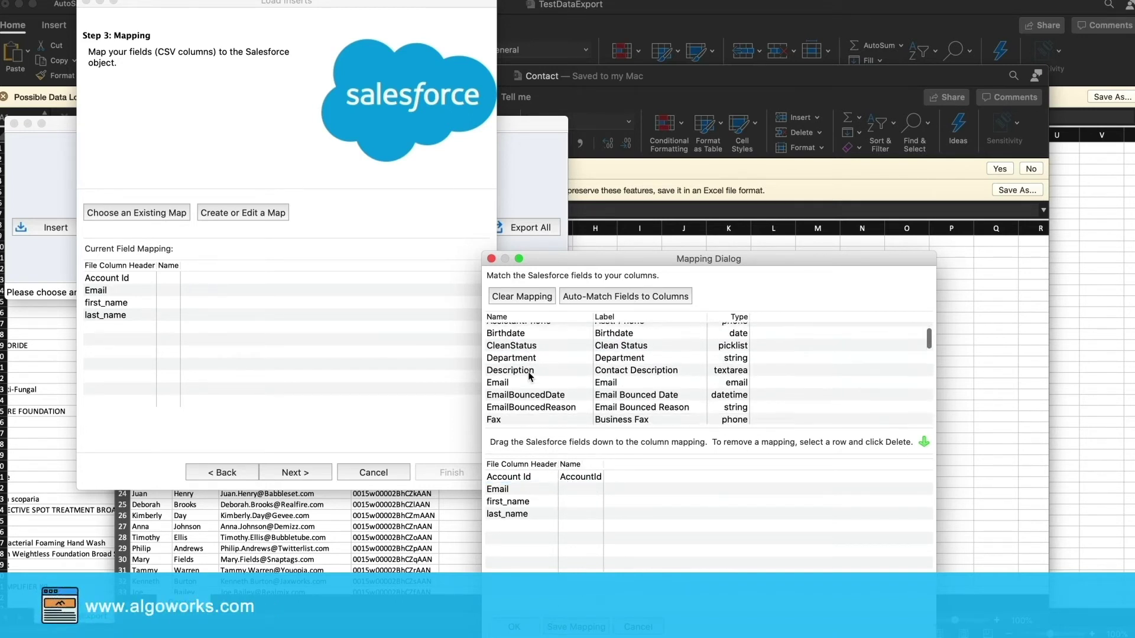
pyautogui.moveTo(516, 365); pyautogui.dragTo(588, 489)
# Map first_name to FirstName and last_name to LastName, and accept the field mapping.
pyautogui.scroll(-2, 565, 382)
pyautogui.scroll(-1, 565, 382)
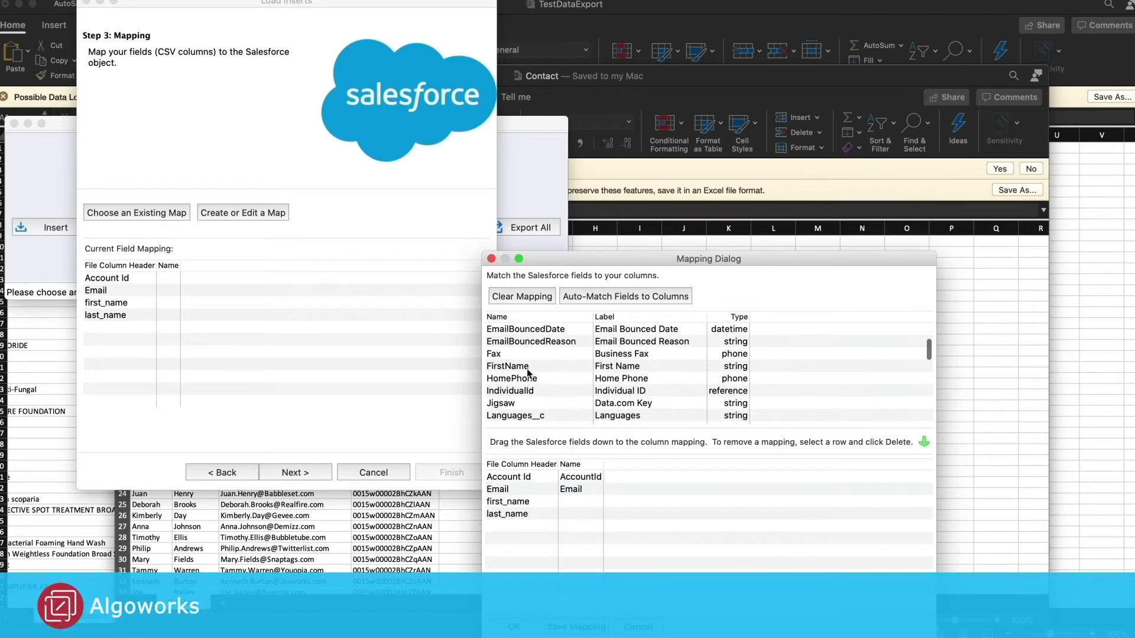
pyautogui.moveTo(561, 366); pyautogui.dragTo(588, 501)
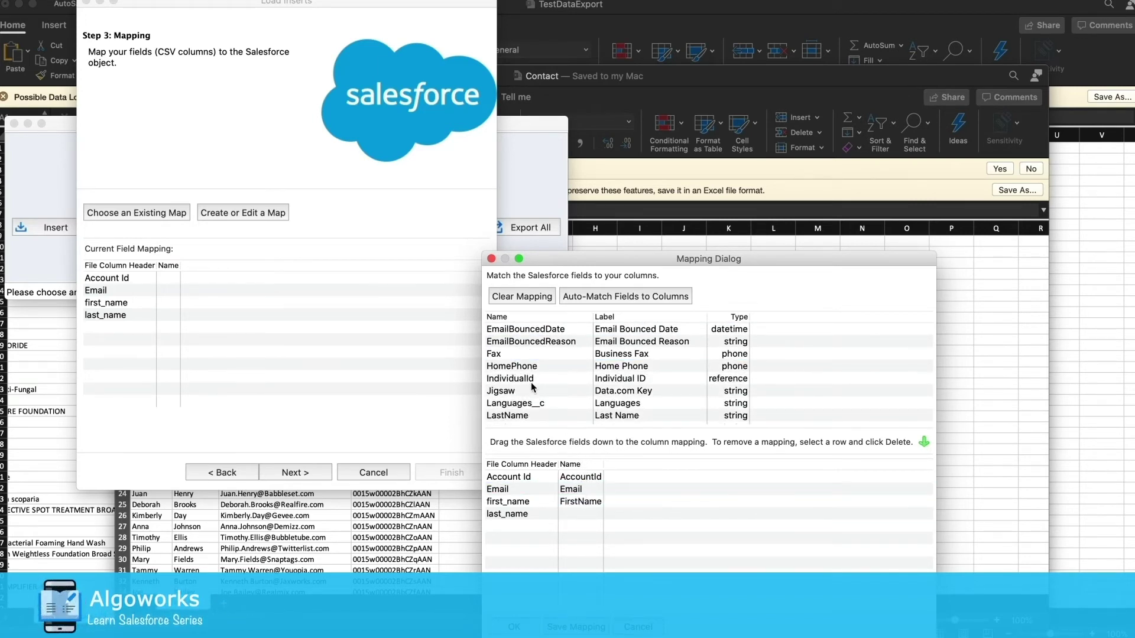
pyautogui.scroll(-2, 543, 381)
pyautogui.moveTo(512, 400); pyautogui.dragTo(567, 516)
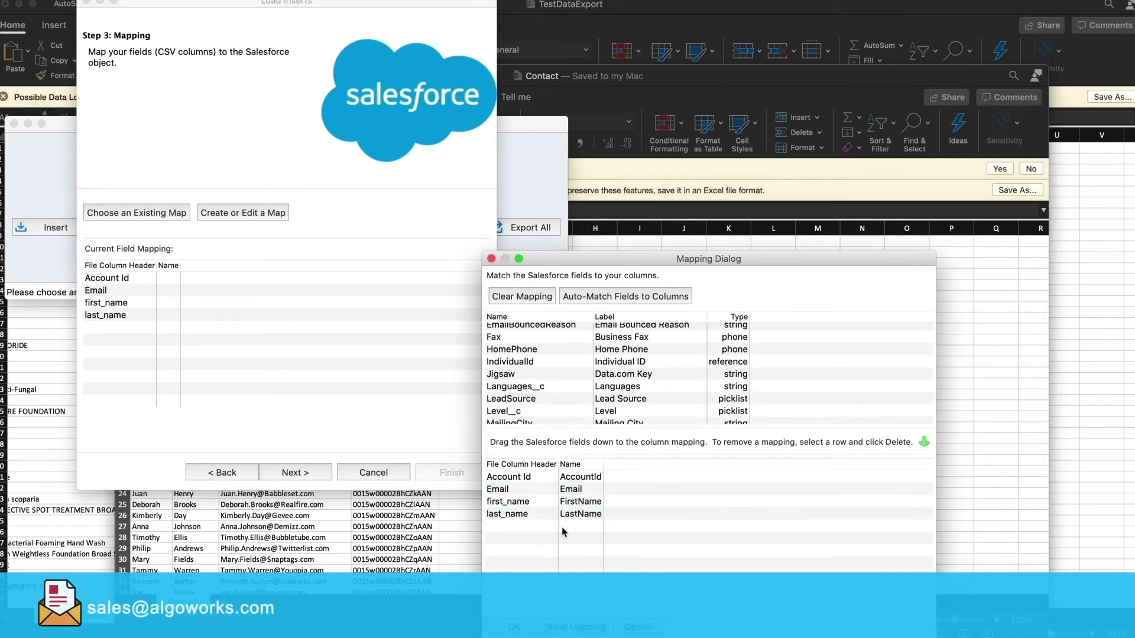
pyautogui.click(514, 626)
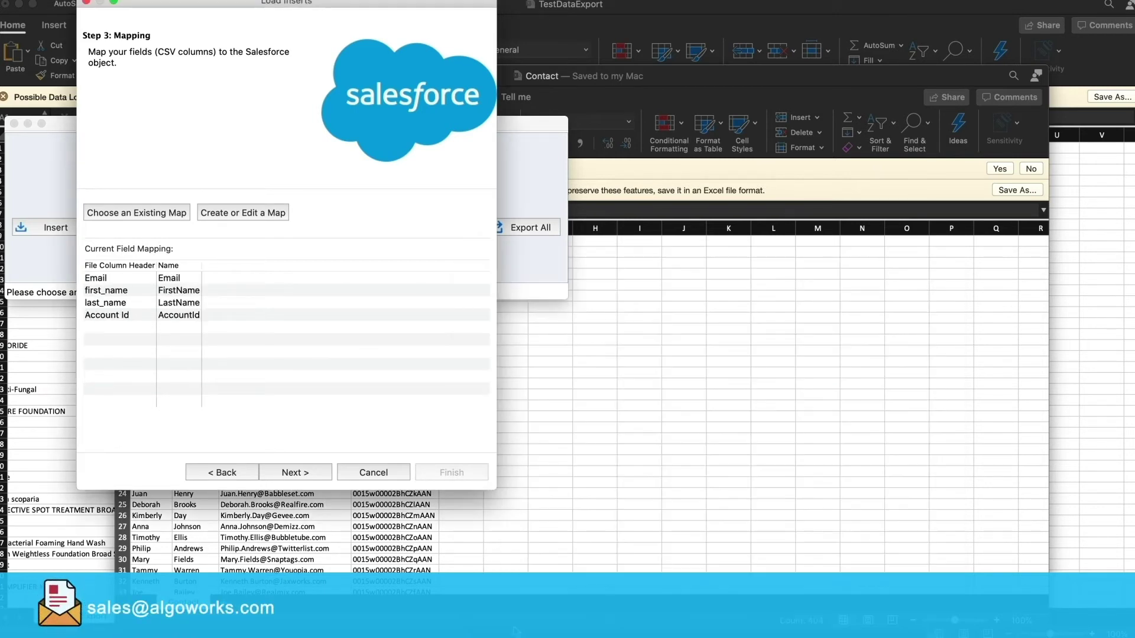
# Run the contact insert with the existing results directory and close the completion report.
pyautogui.click(295, 473)
pyautogui.click(460, 474)
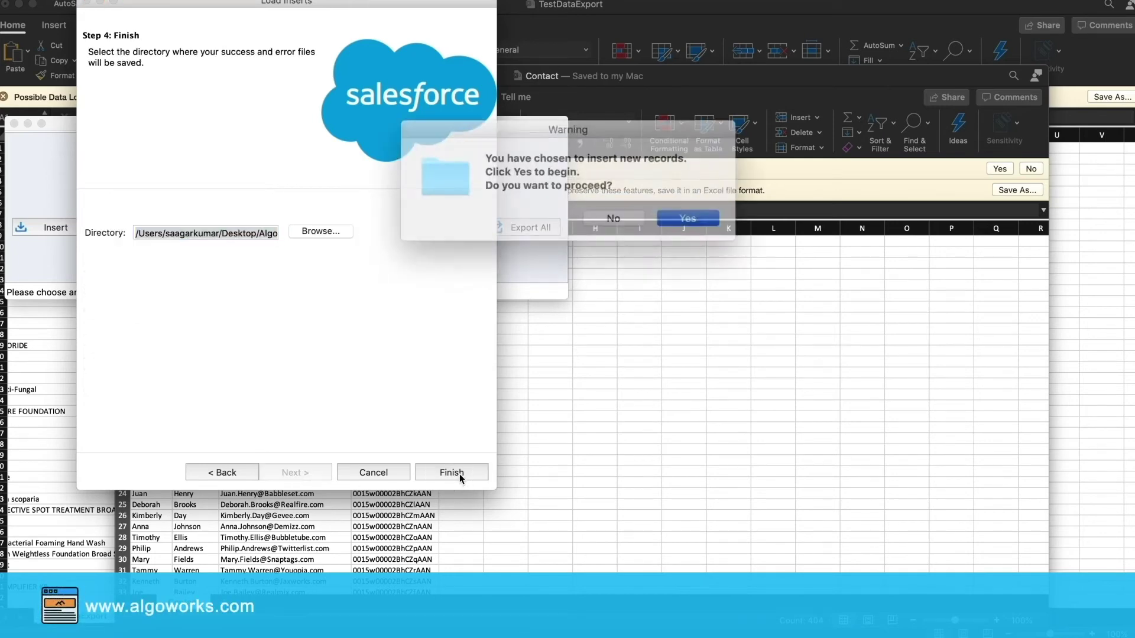
pyautogui.click(674, 214)
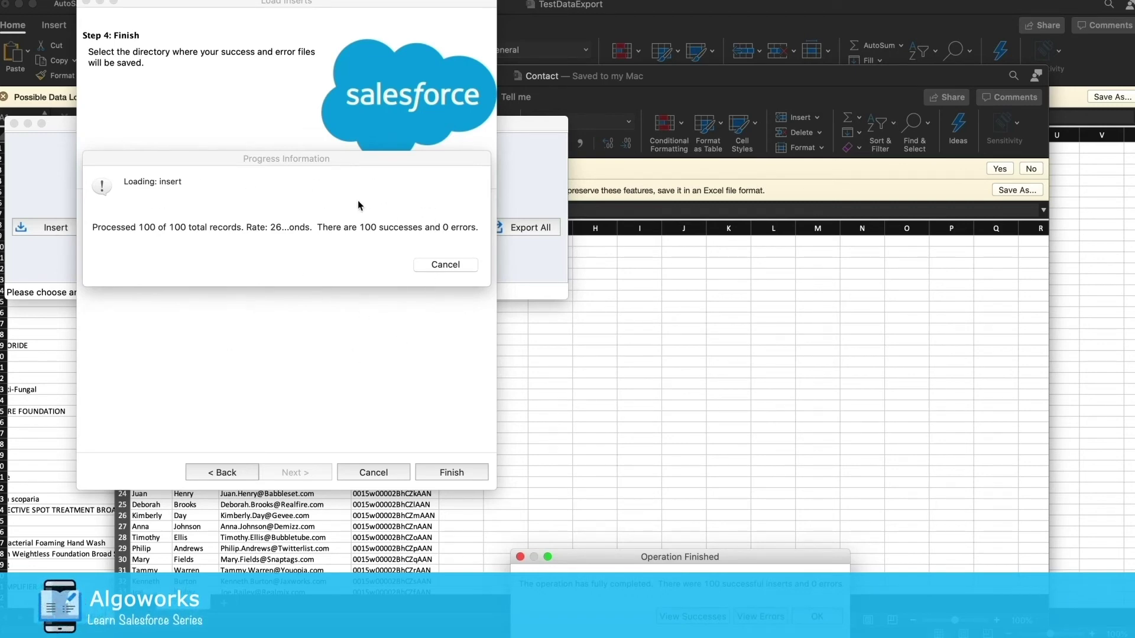
pyautogui.click(817, 616)
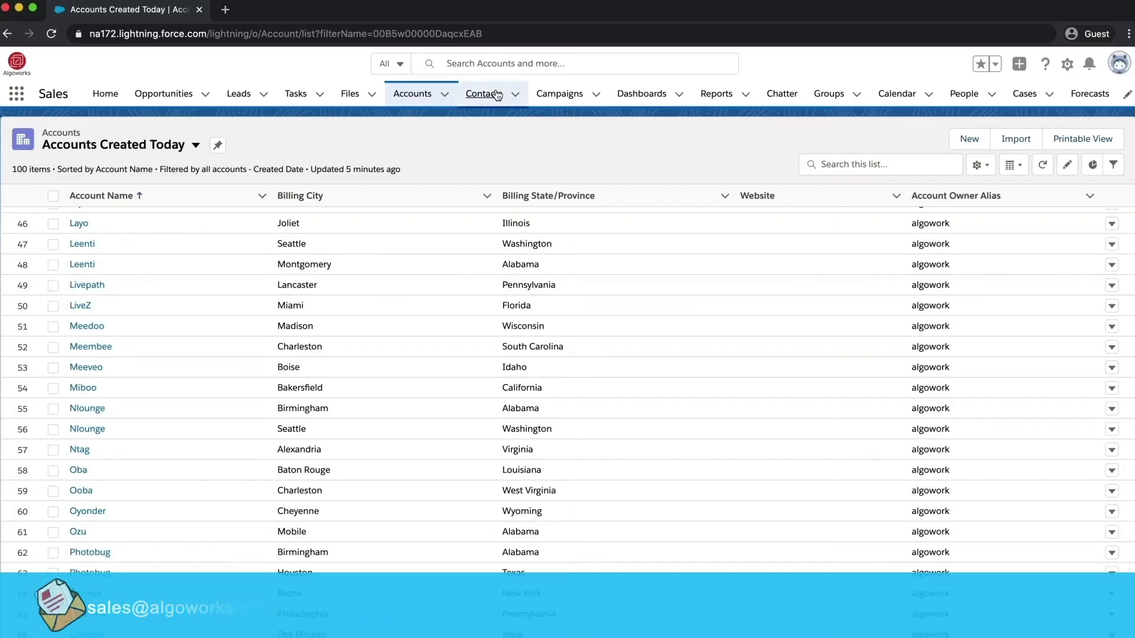
# Switch to Salesforce in the browser and display the contacts in the All Contacts list view.
pyautogui.click(495, 94)
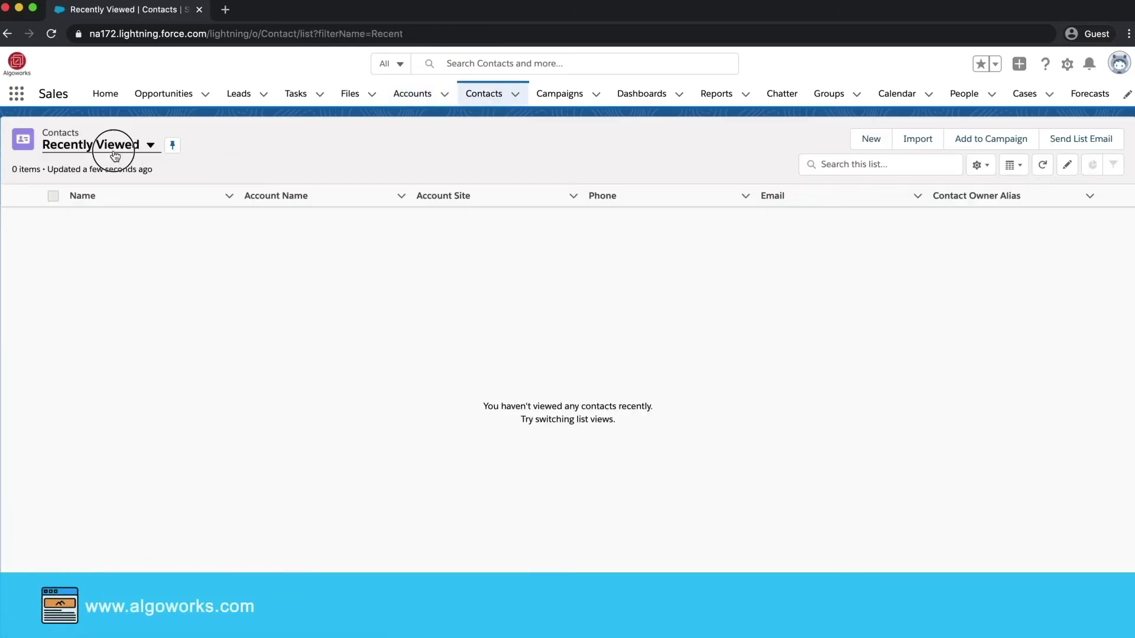
pyautogui.click(115, 156)
pyautogui.click(98, 189)
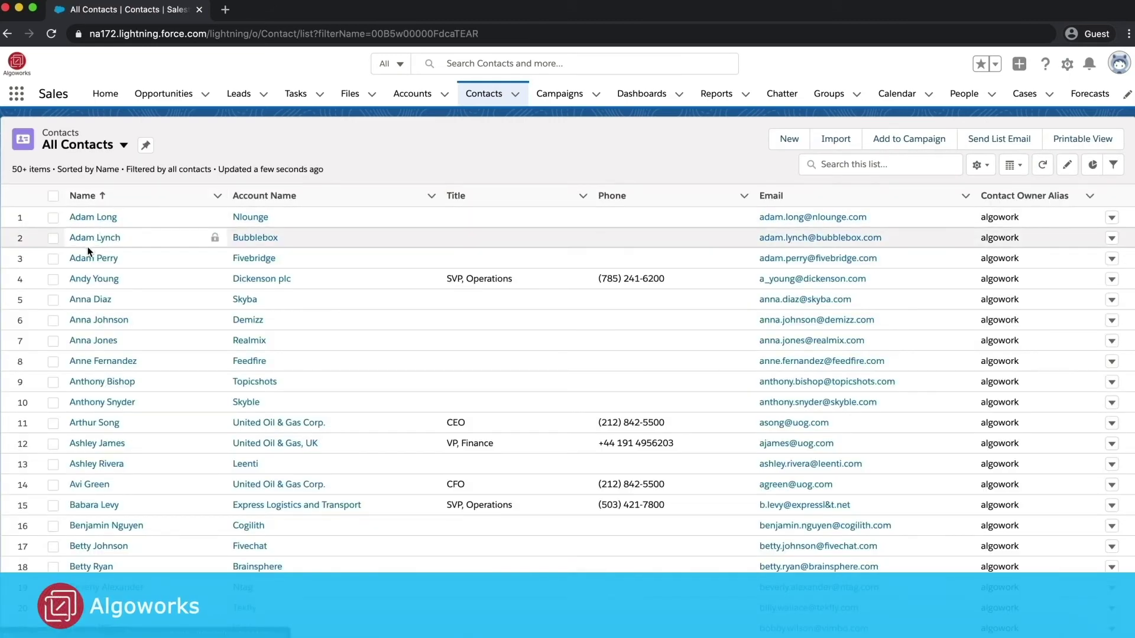
# Open the first listed contact in a new tab, review its details, and open its linked Nlounge account in another tab.
pyautogui.keyDown('super'); pyautogui.click(91, 218); pyautogui.keyUp('super')
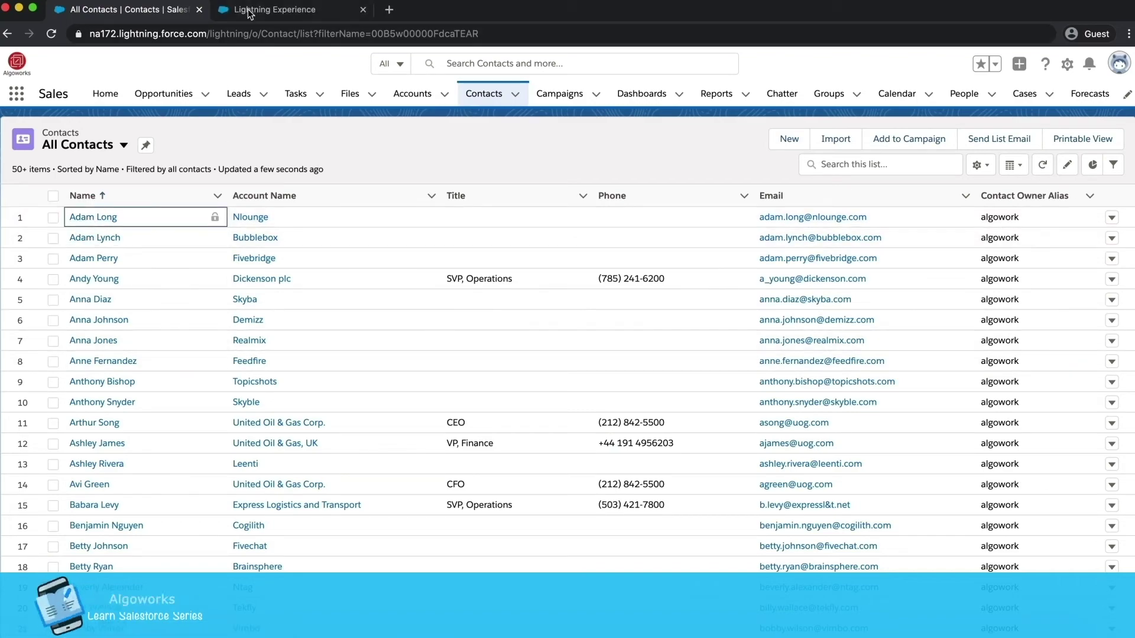
pyautogui.click(278, 10)
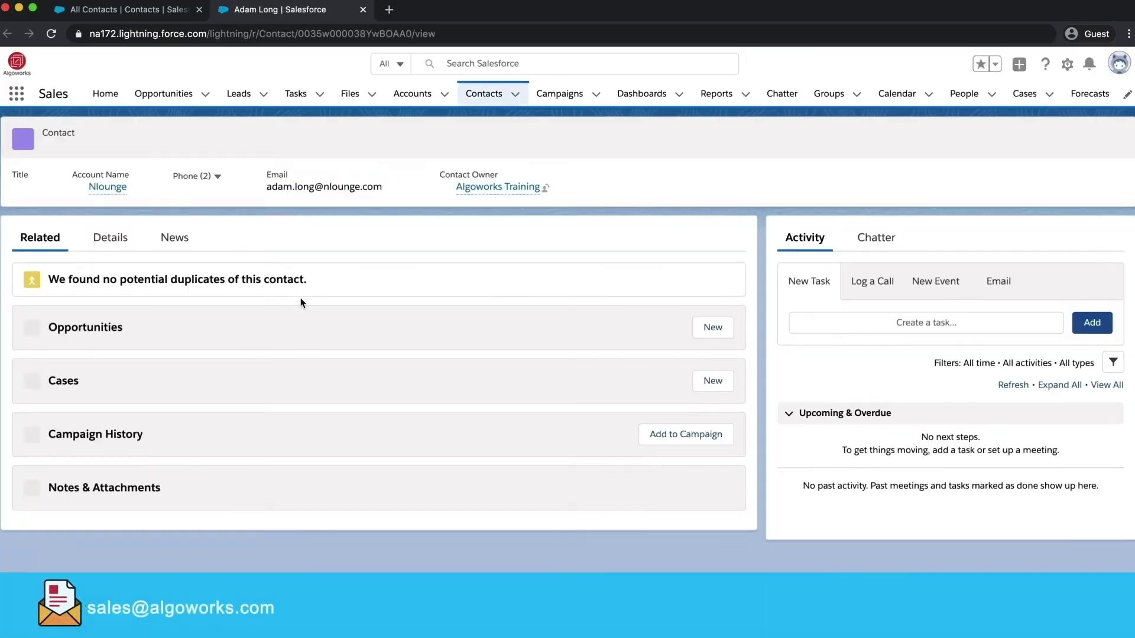
pyautogui.click(111, 243)
pyautogui.scroll(-2, 235, 483)
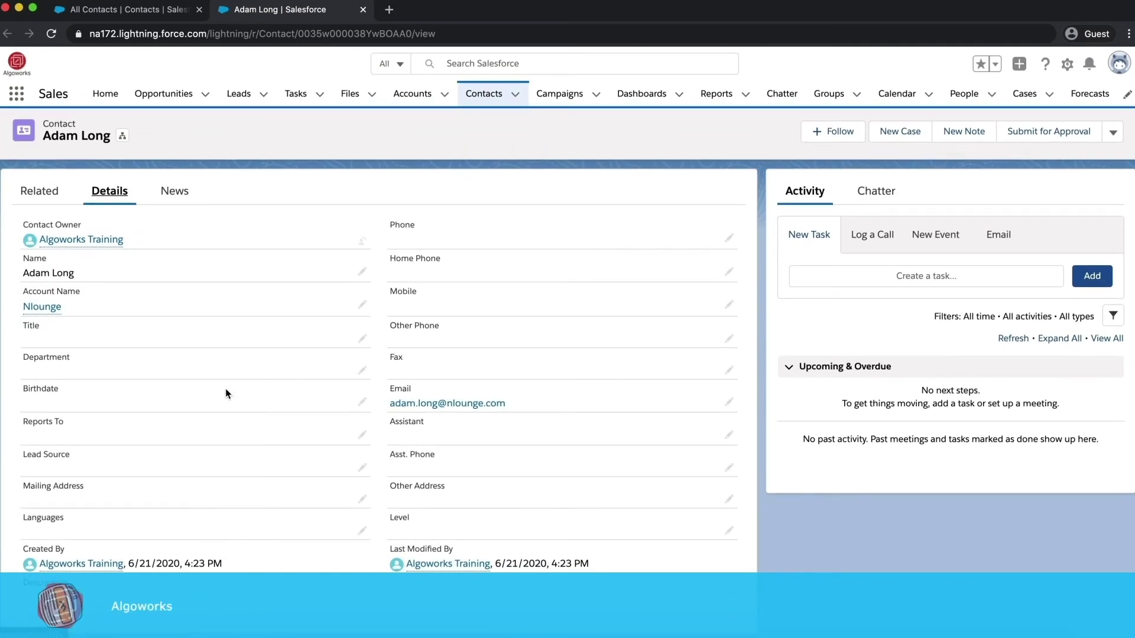
pyautogui.scroll(2, 226, 389)
pyautogui.moveTo(32, 360)
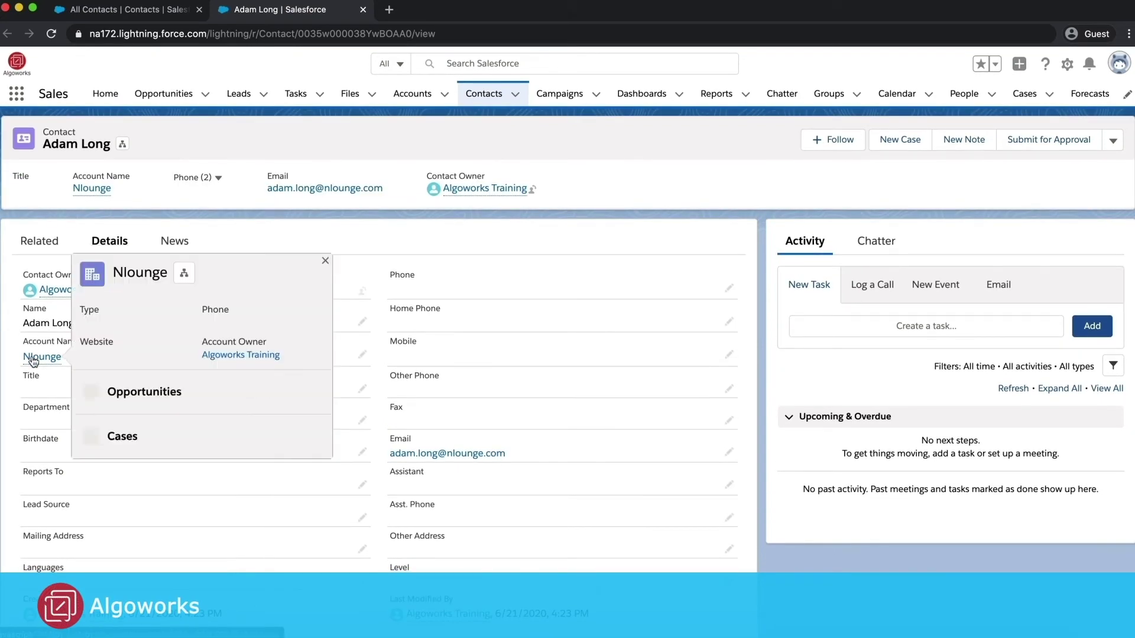
pyautogui.keyDown('super'); pyautogui.click(33, 359); pyautogui.keyUp('super')
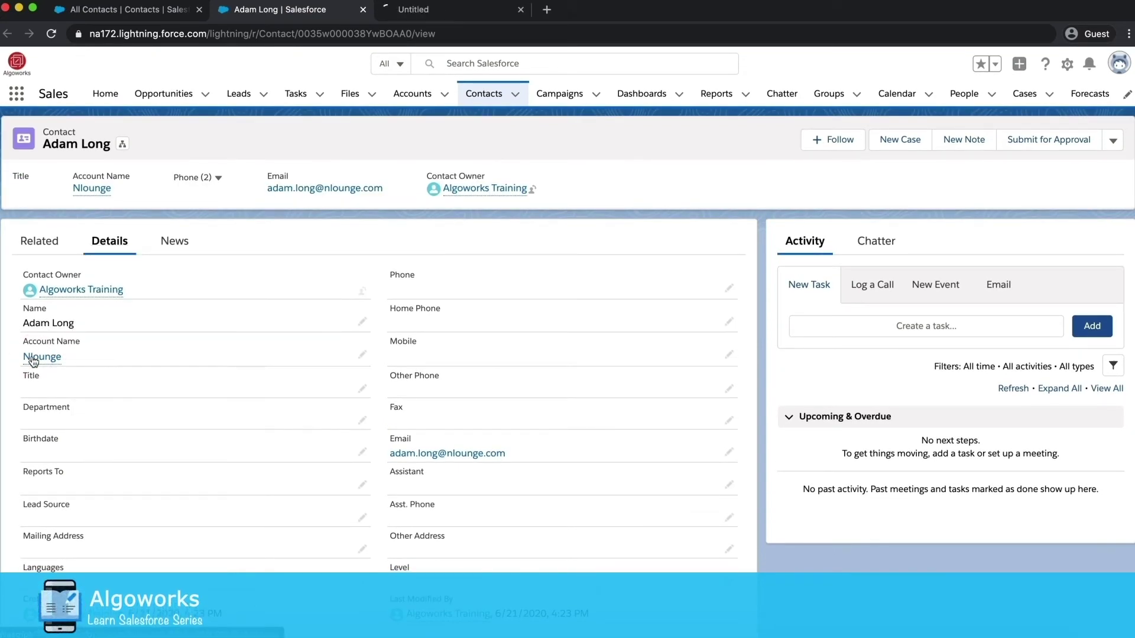
# Review the Nlounge account's related contacts and its details, and return to the linked contact's record.
pyautogui.click(419, 19)
pyautogui.click(318, 11)
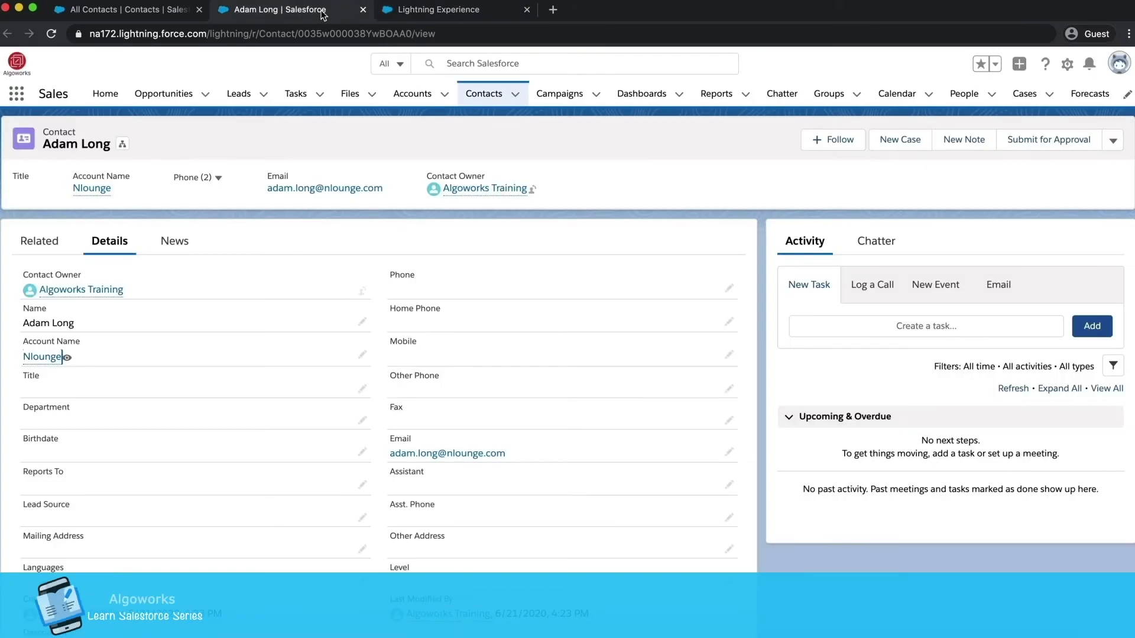
pyautogui.click(432, 12)
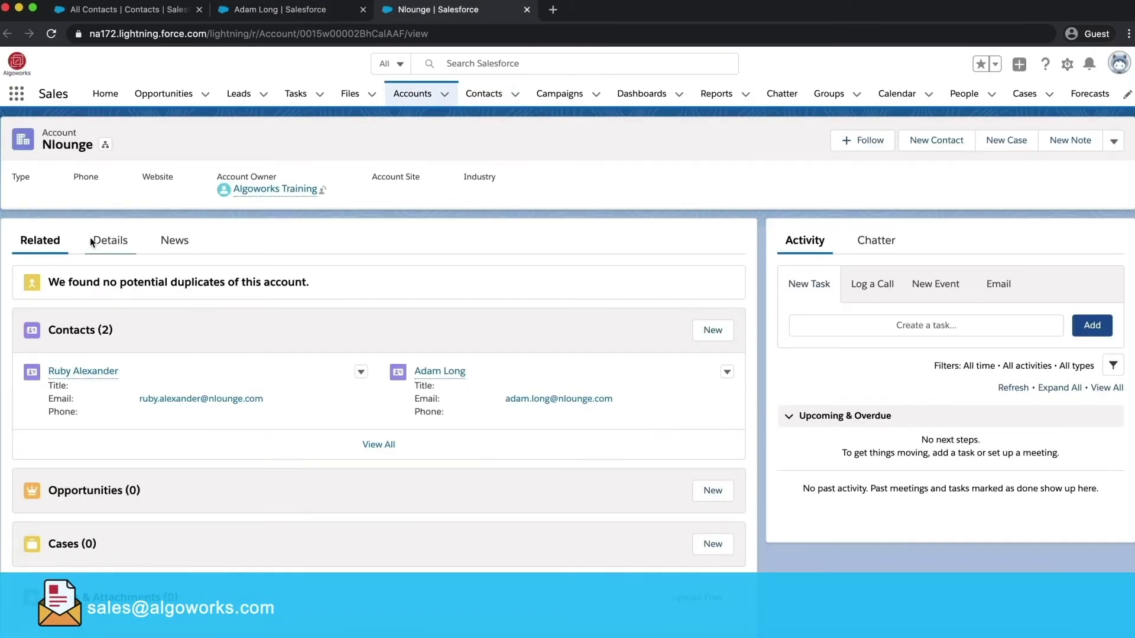
pyautogui.click(111, 241)
pyautogui.scroll(-5, 124, 453)
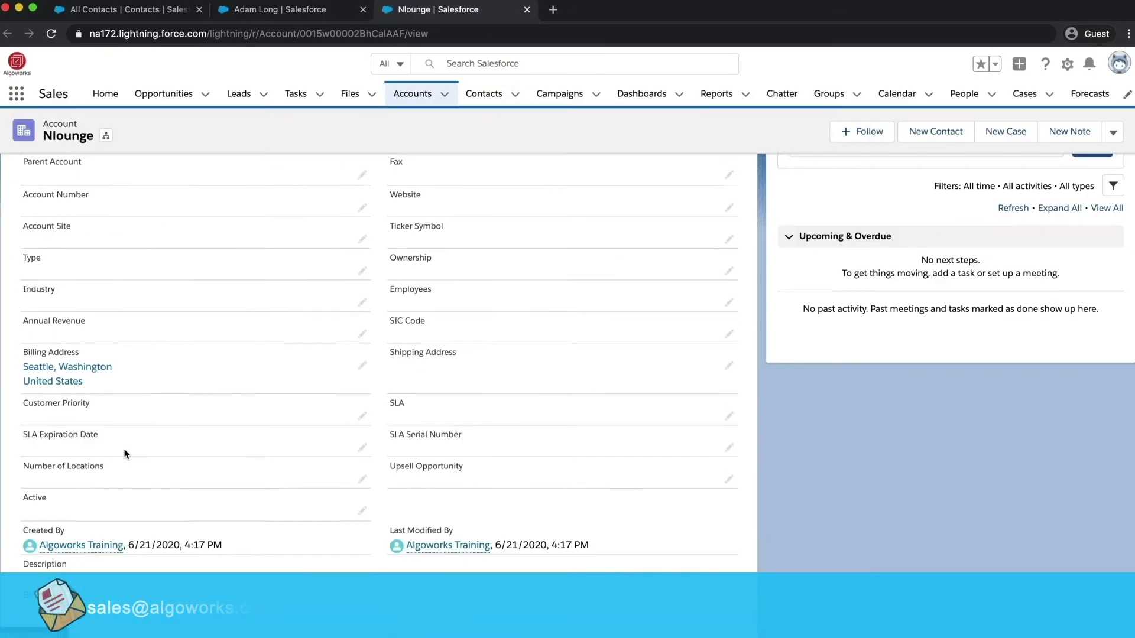
pyautogui.scroll(5, 174, 379)
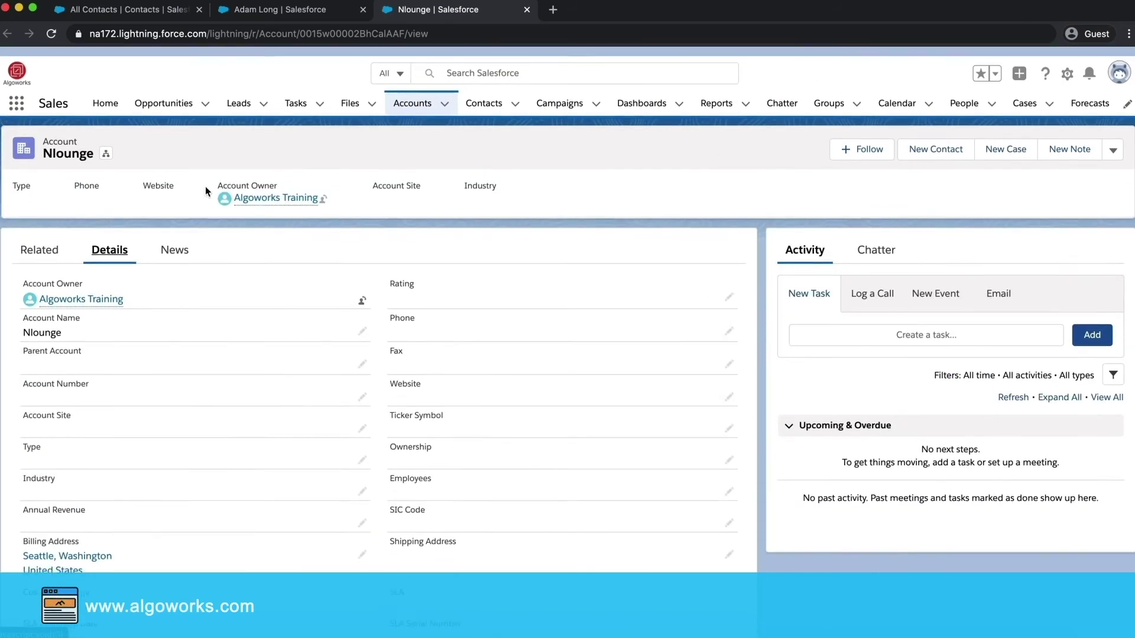
pyautogui.click(256, 9)
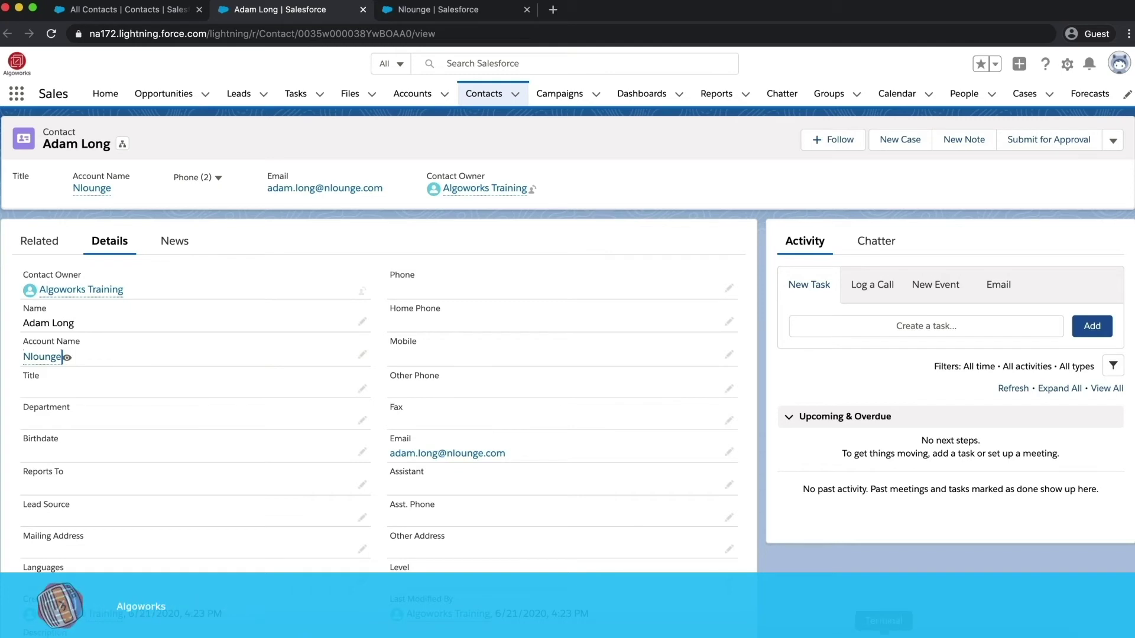
# Switch to Data Loader and set up a Delete operation on the Account object with SFAccount.csv as the source file.
pyautogui.click(930, 636)
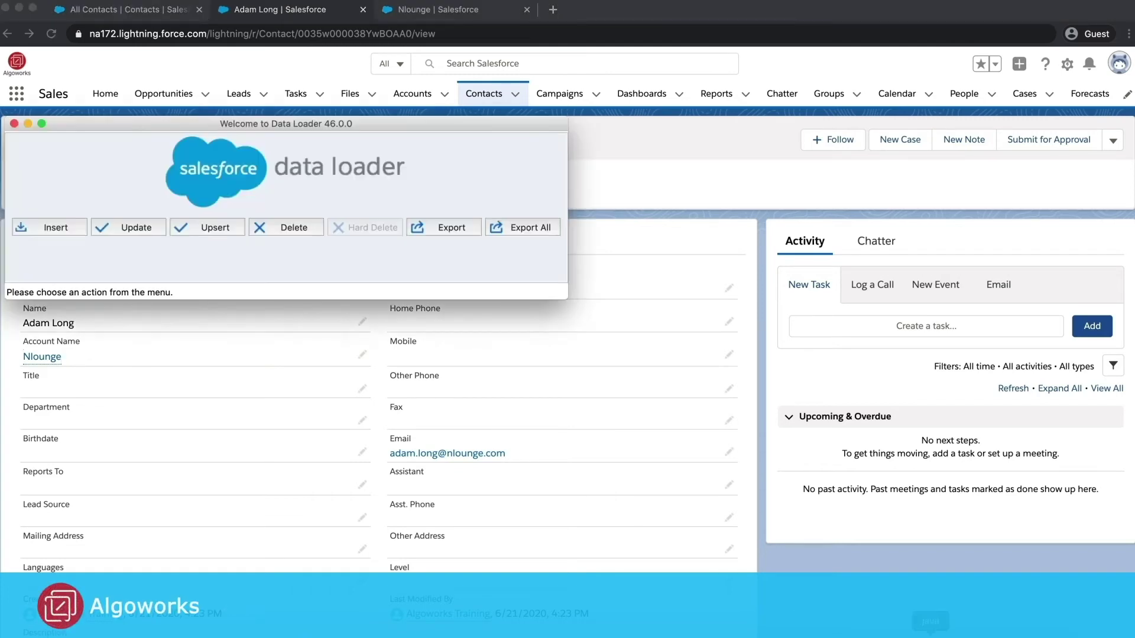
pyautogui.click(280, 229)
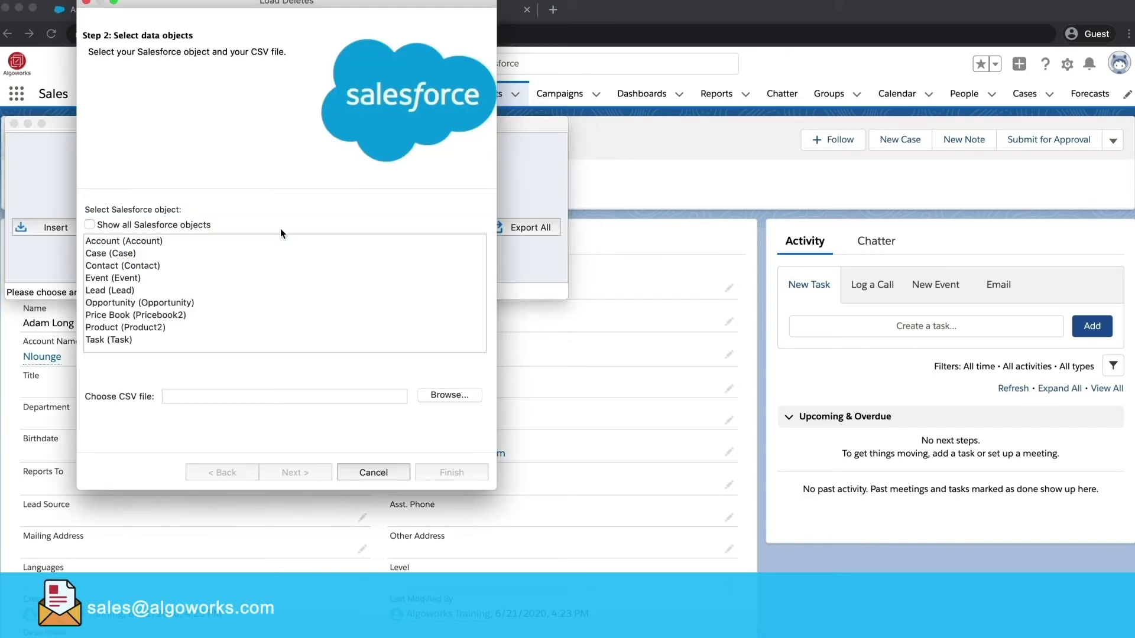
pyautogui.click(149, 243)
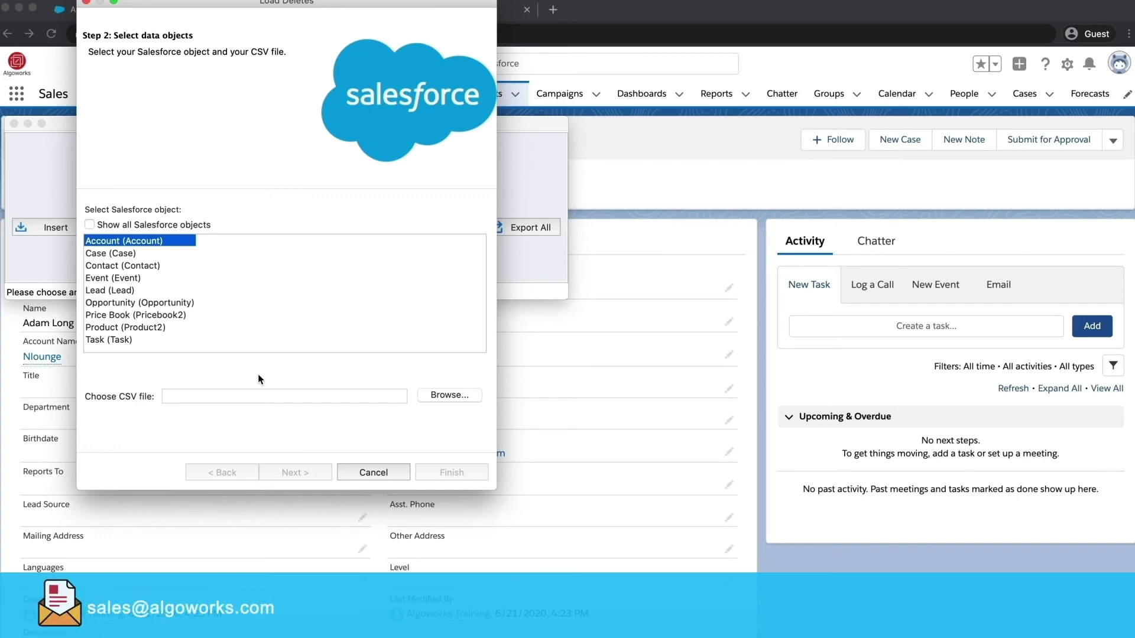
pyautogui.click(459, 402)
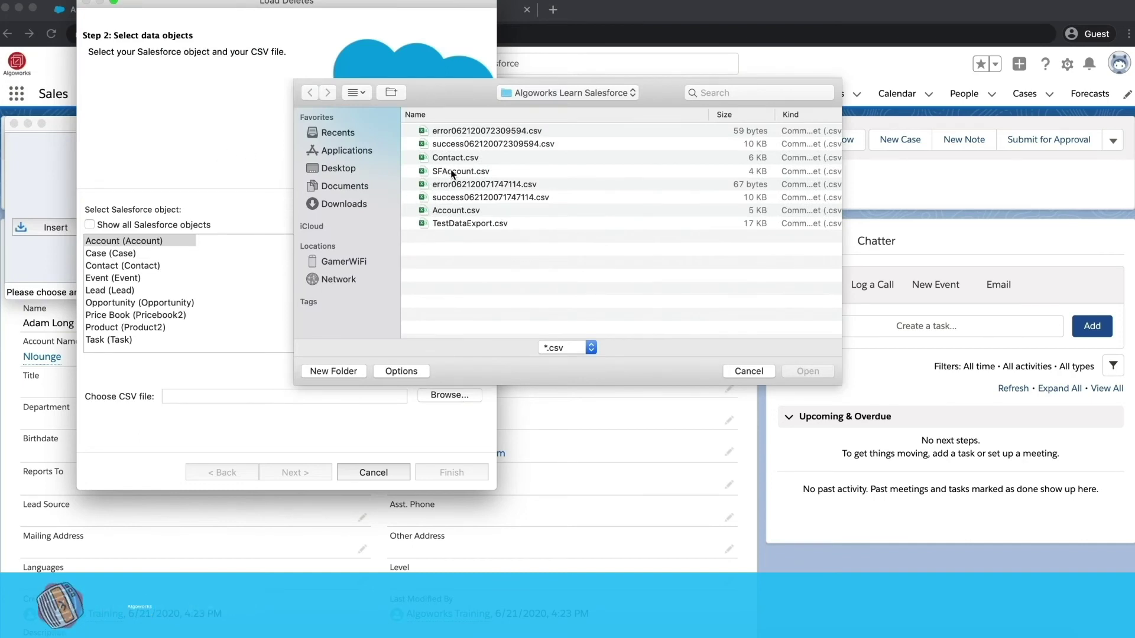
pyautogui.click(451, 171)
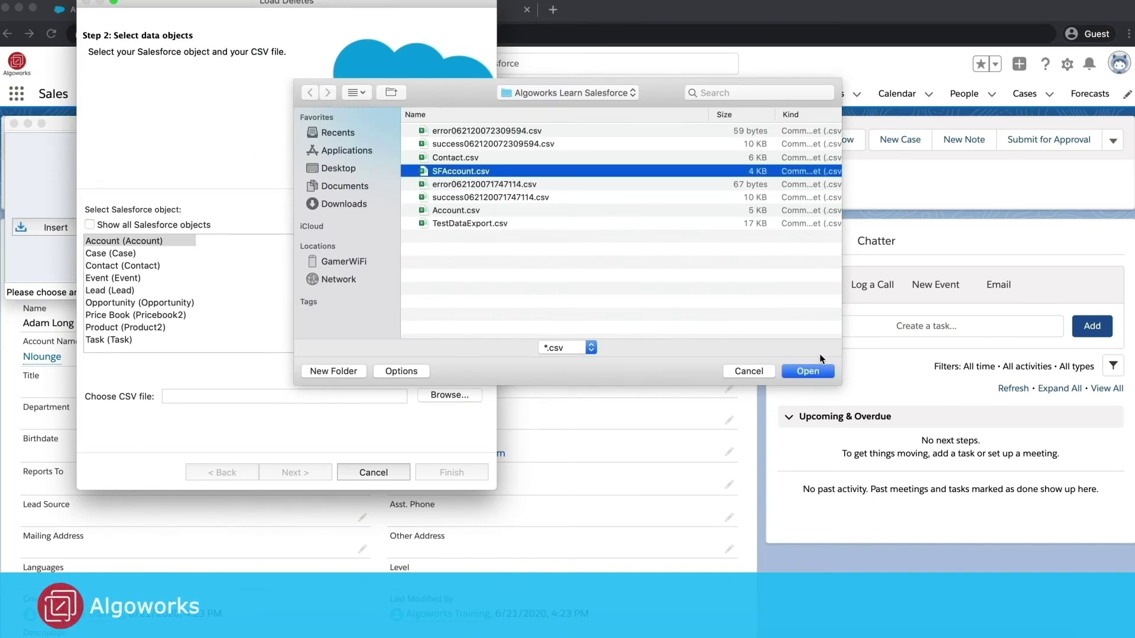
pyautogui.click(808, 371)
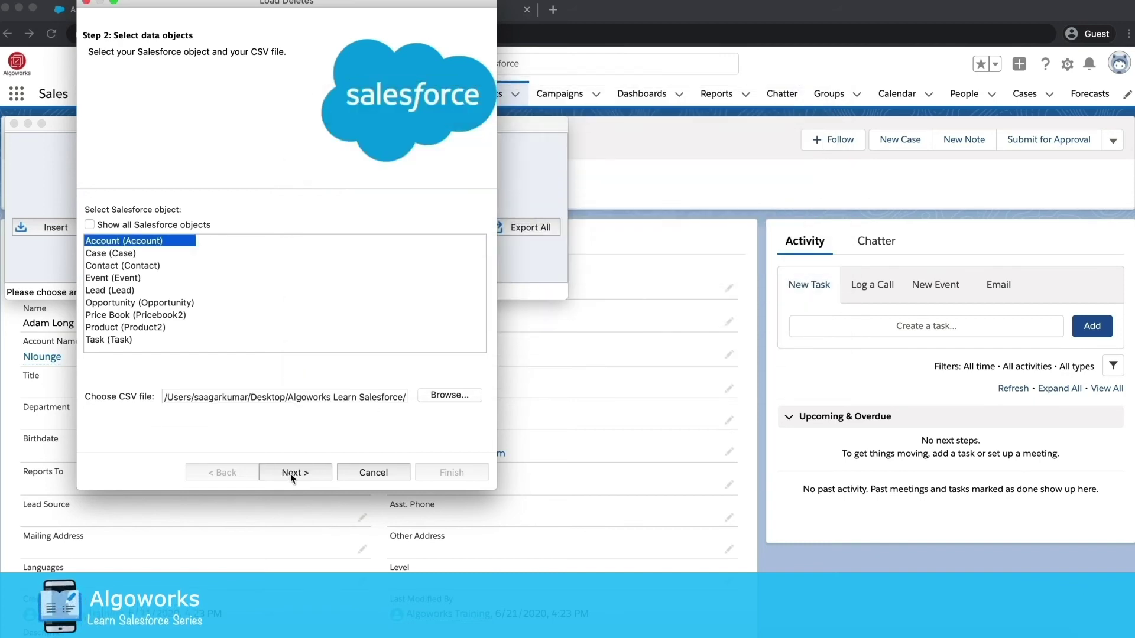
pyautogui.click(291, 473)
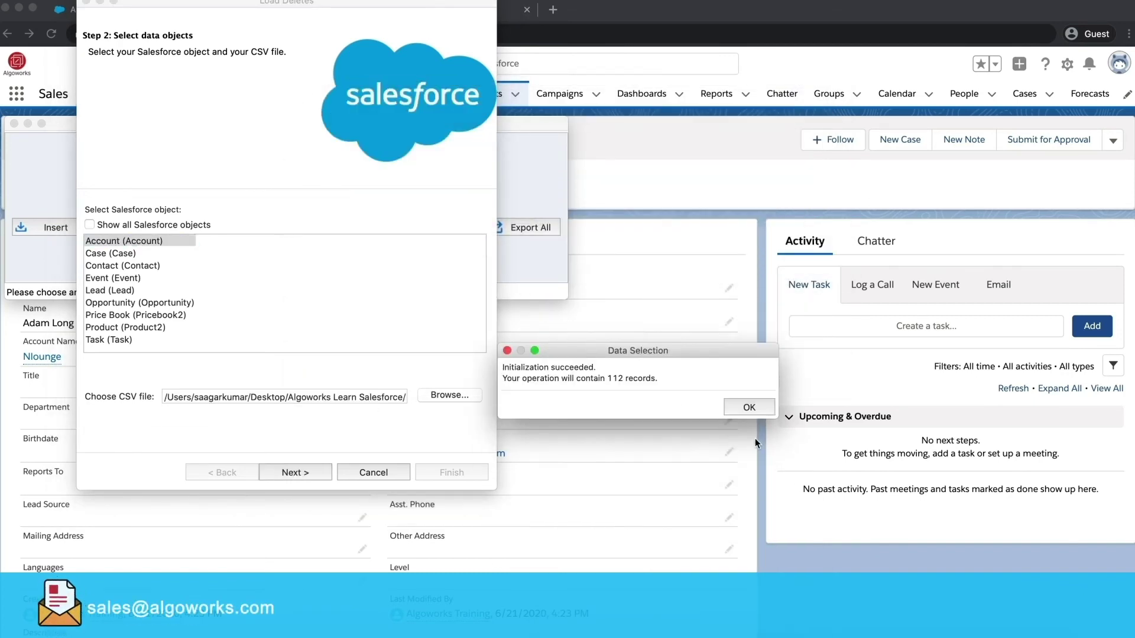
pyautogui.click(736, 409)
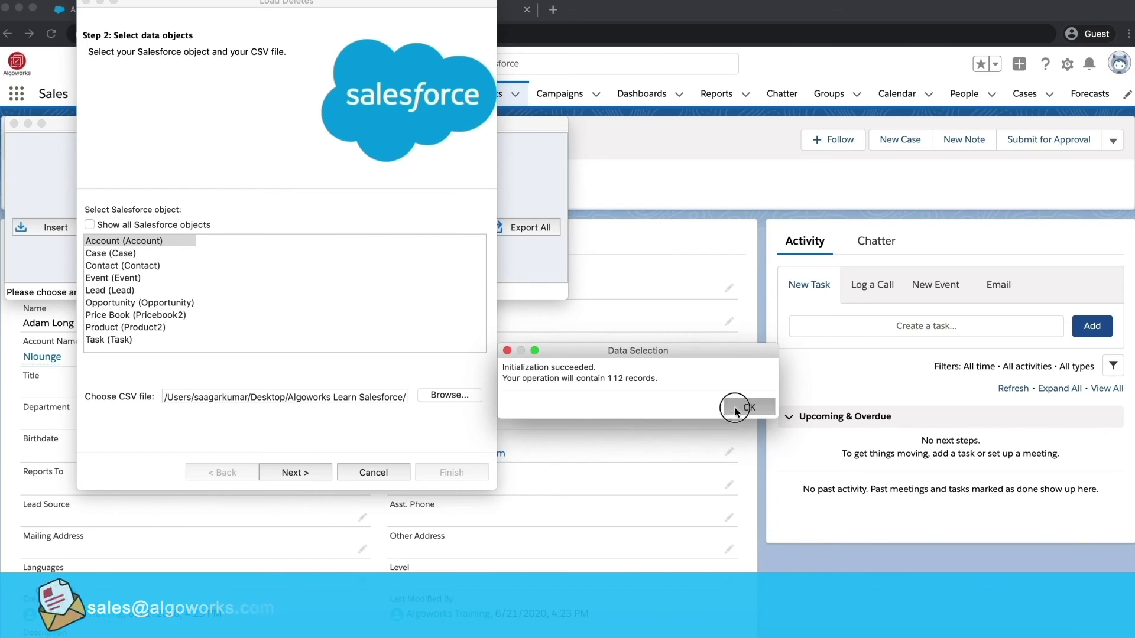
# Create a field map matching the ID column to the Salesforce Id field, and accept the mapping.
pyautogui.click(242, 212)
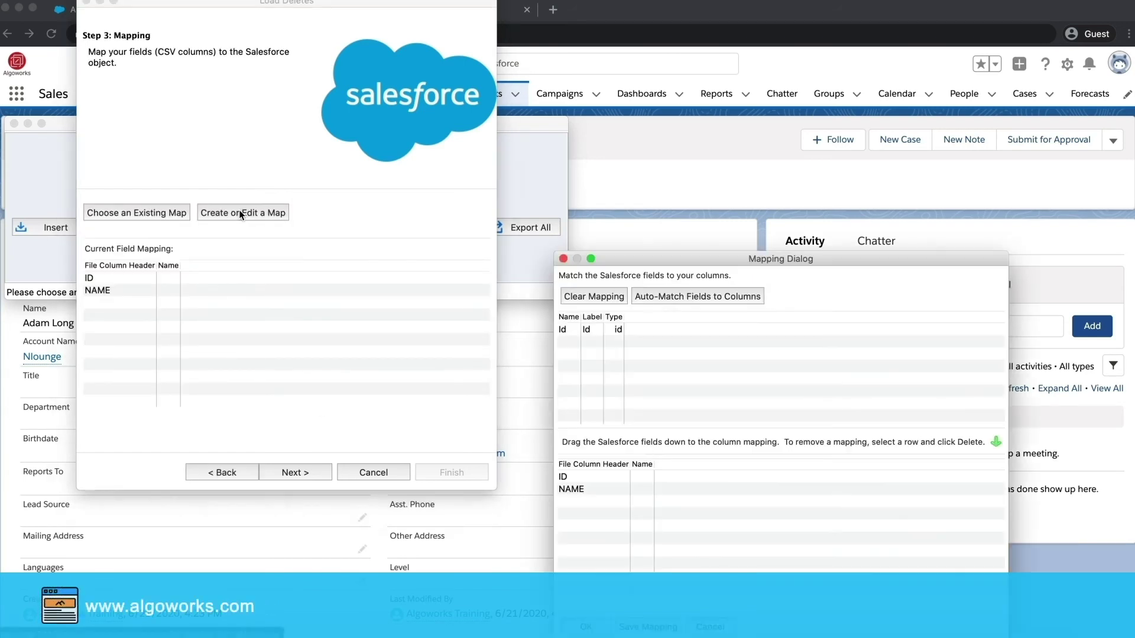
pyautogui.moveTo(577, 330); pyautogui.dragTo(651, 483)
pyautogui.click(584, 628)
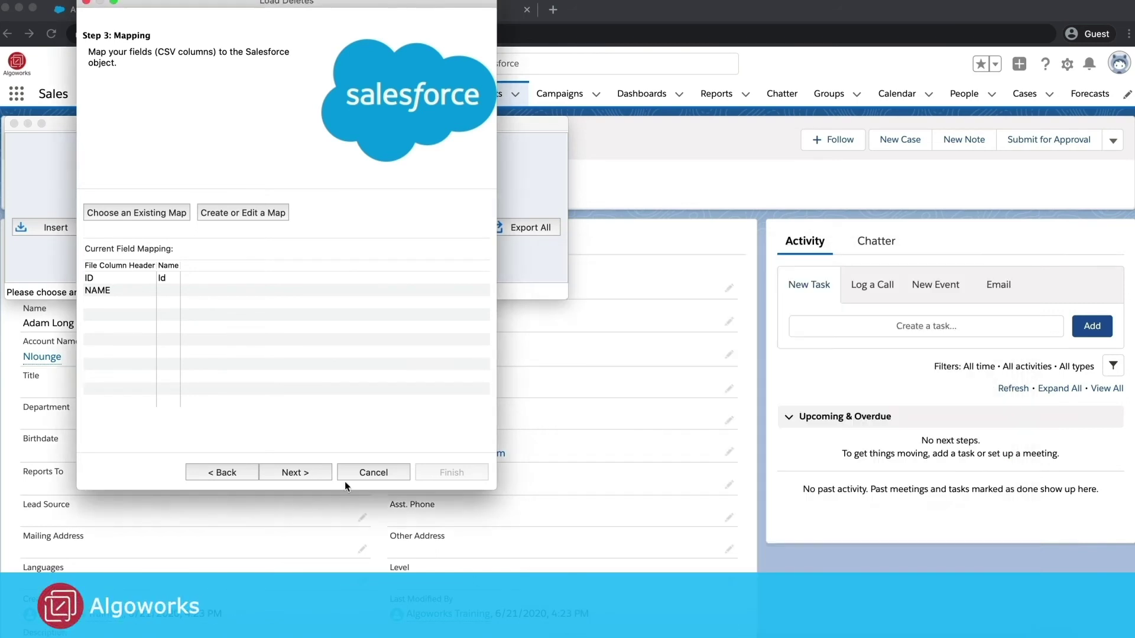
pyautogui.click(282, 472)
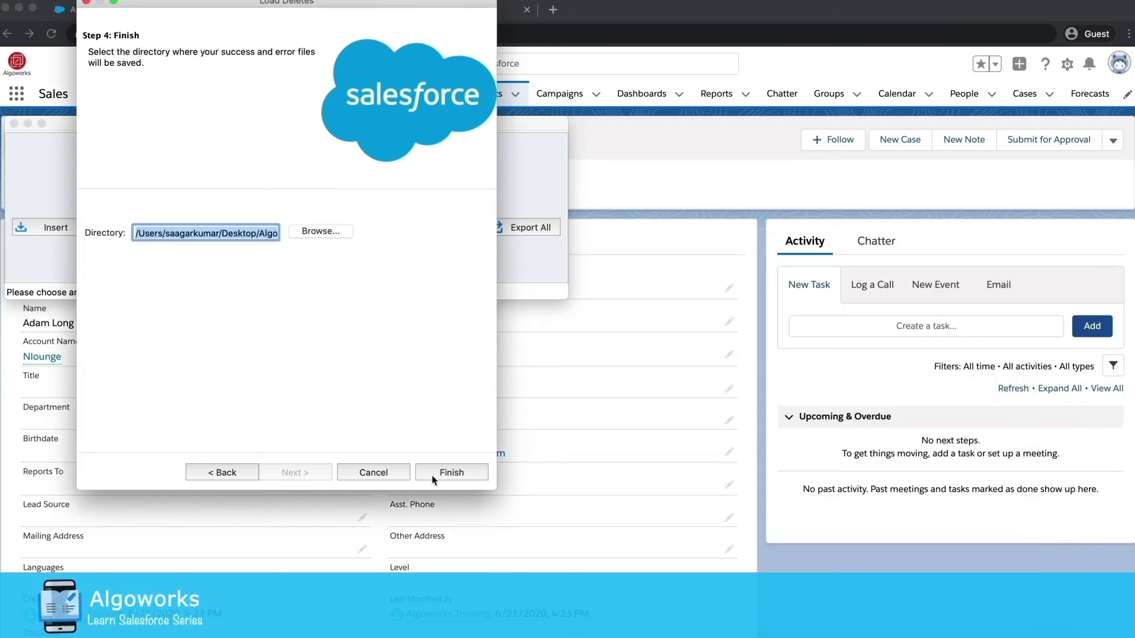
# Run the account deletion with the existing results directory and agree to continue despite the Recycle Bin limit.
pyautogui.click(467, 481)
pyautogui.click(676, 215)
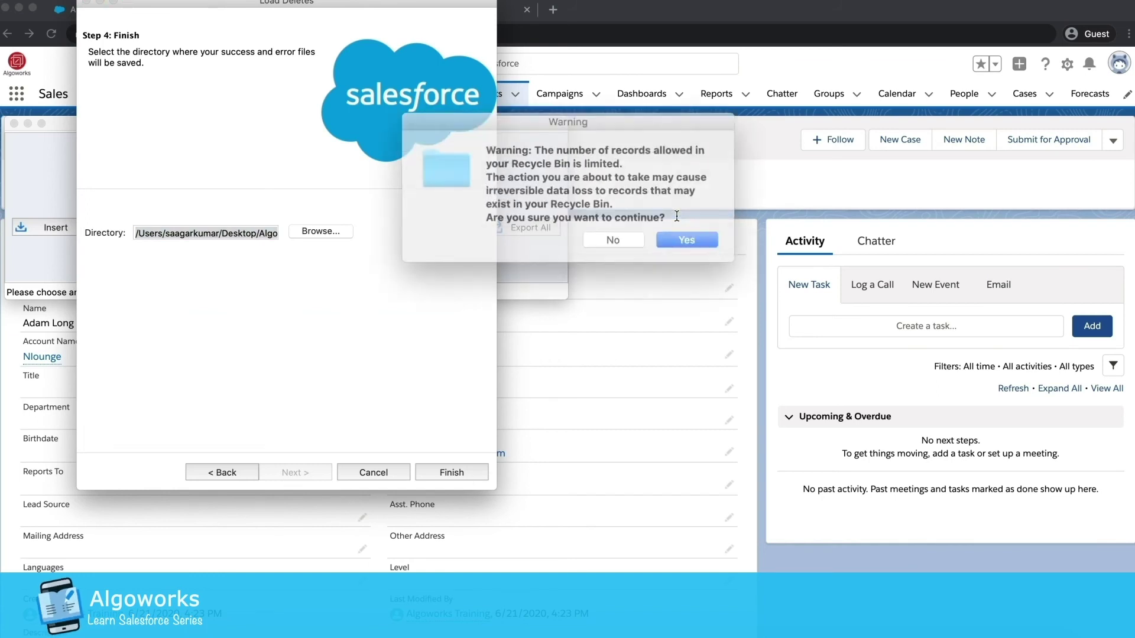
pyautogui.click(668, 237)
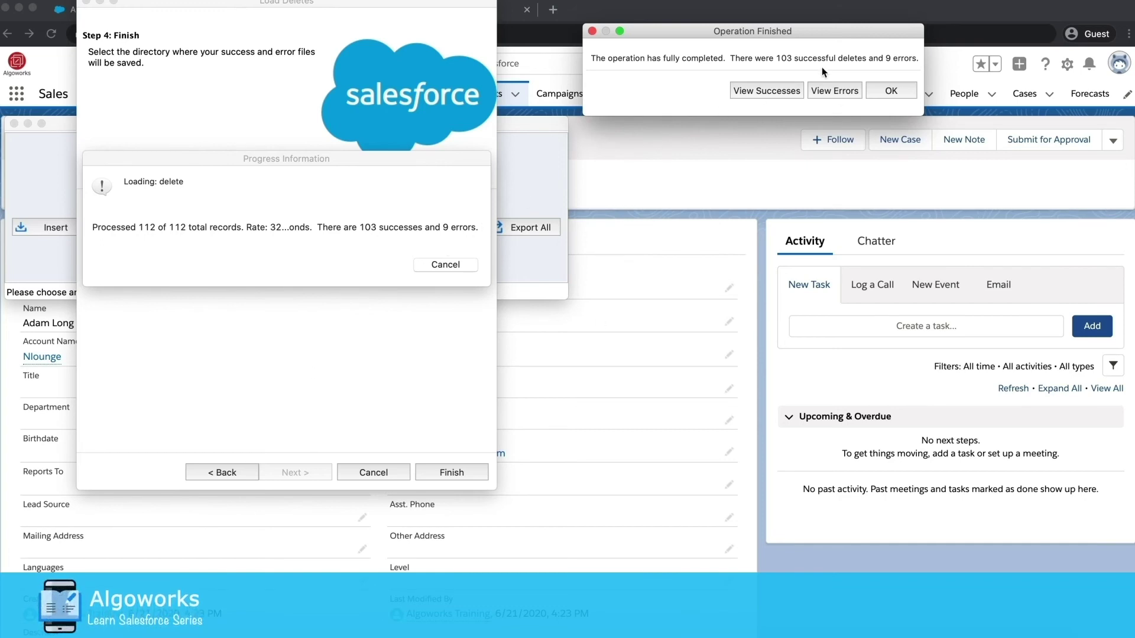
# Examine the error messages of the account deletion in the CSV viewer, and close the completion report.
pyautogui.click(825, 91)
pyautogui.hscroll(10, 686, 196)
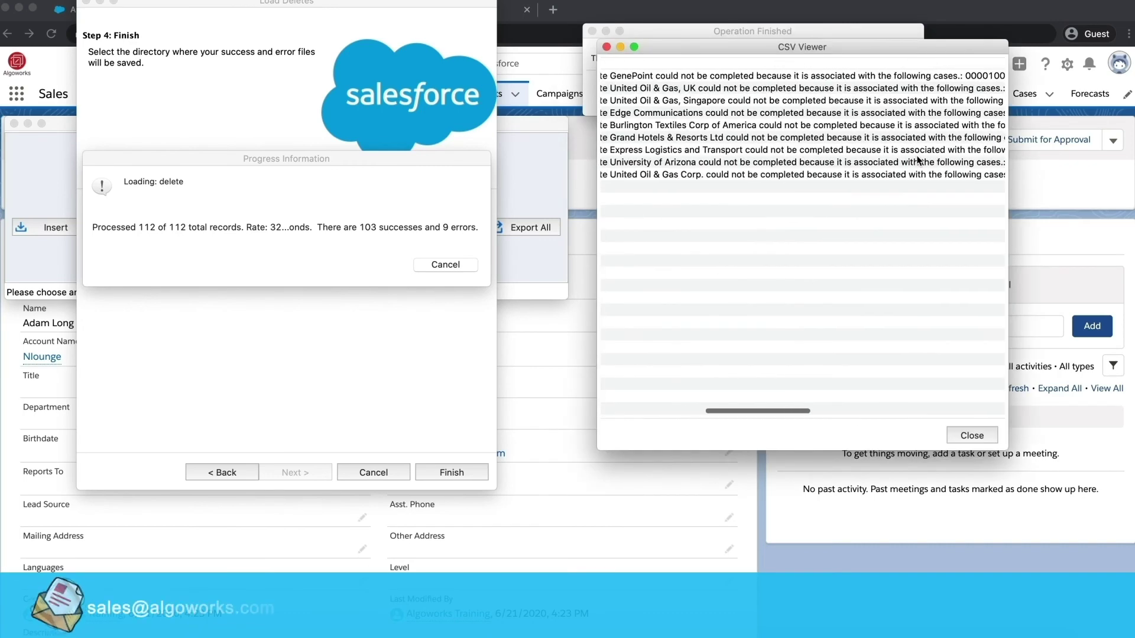
pyautogui.hscroll(-2, 667, 119)
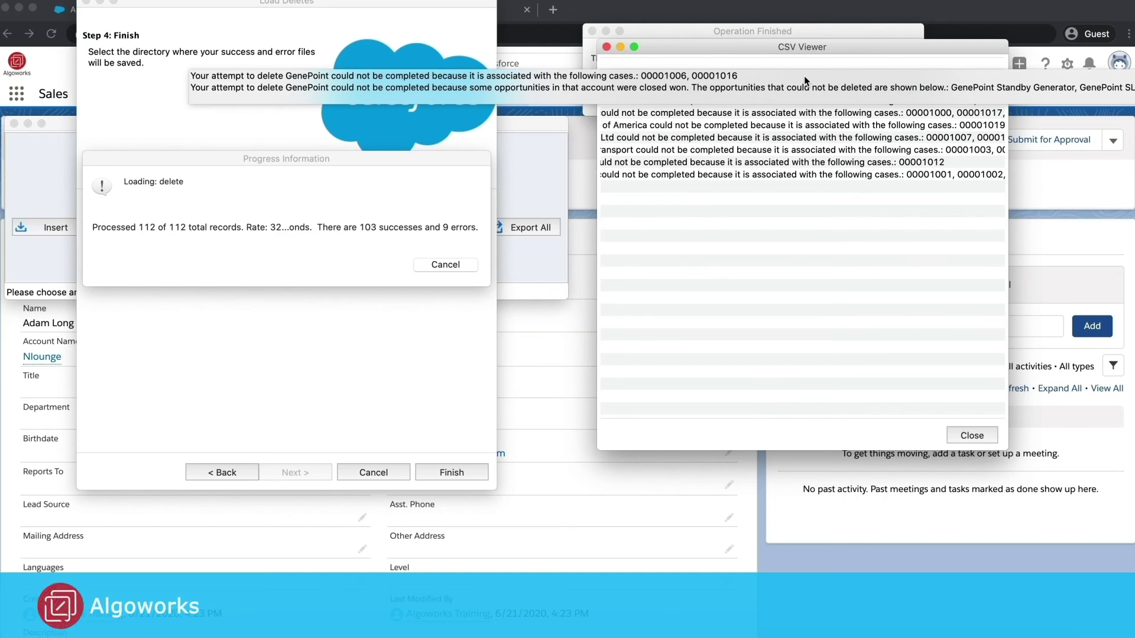
pyautogui.click(972, 435)
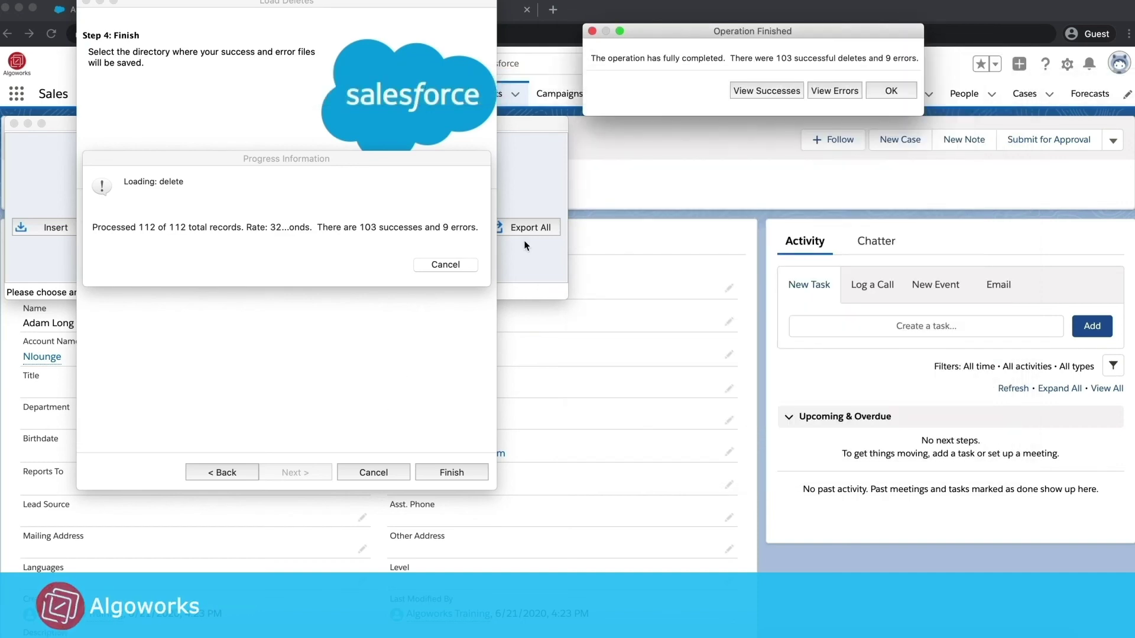
pyautogui.click(890, 90)
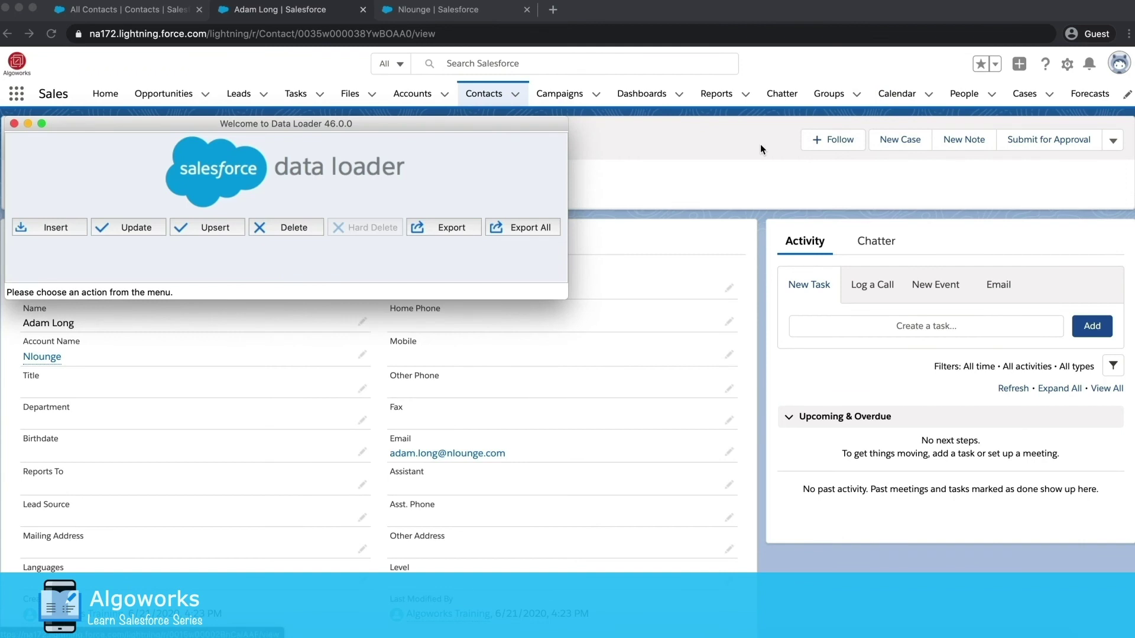